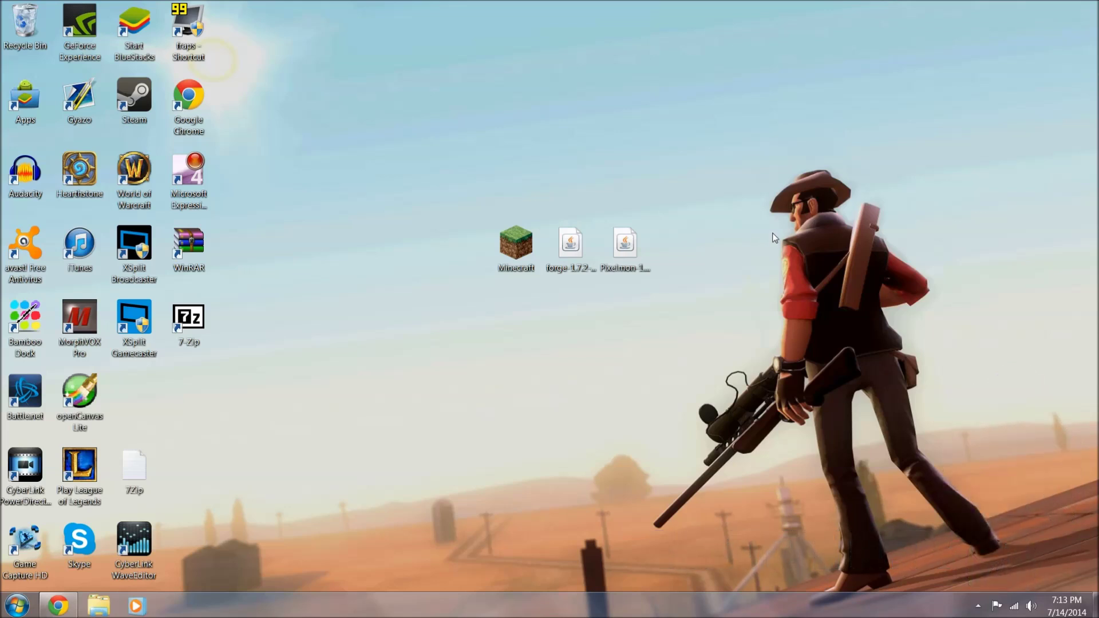
{"action": "left_click", "coordinate": [626, 246]}
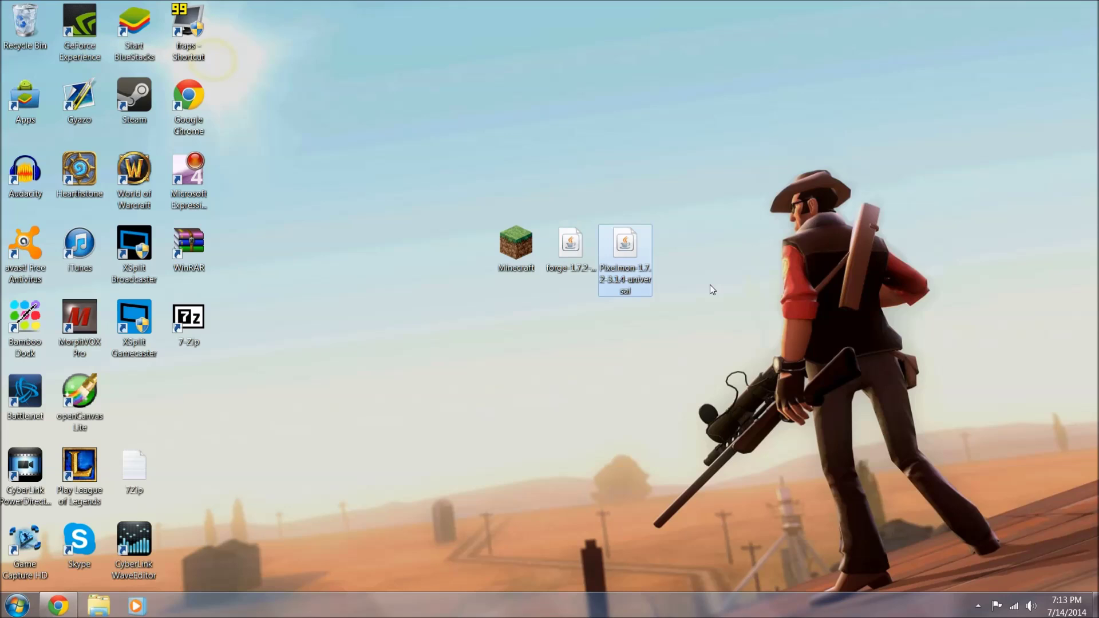
{"action": "left_click", "coordinate": [706, 294]}
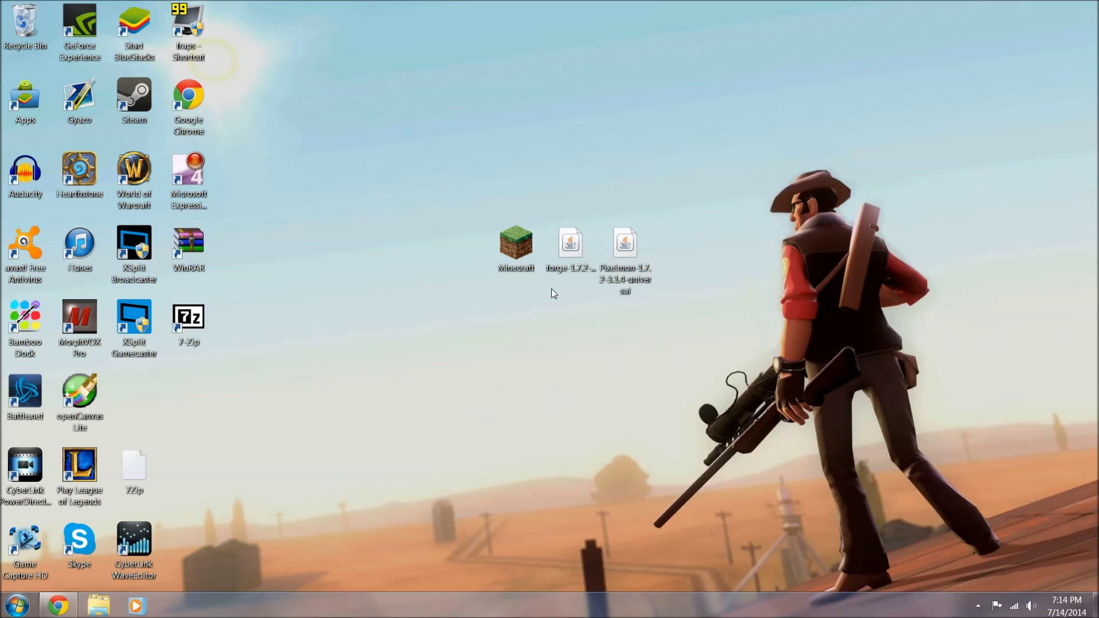
{"action": "left_click", "coordinate": [625, 247]}
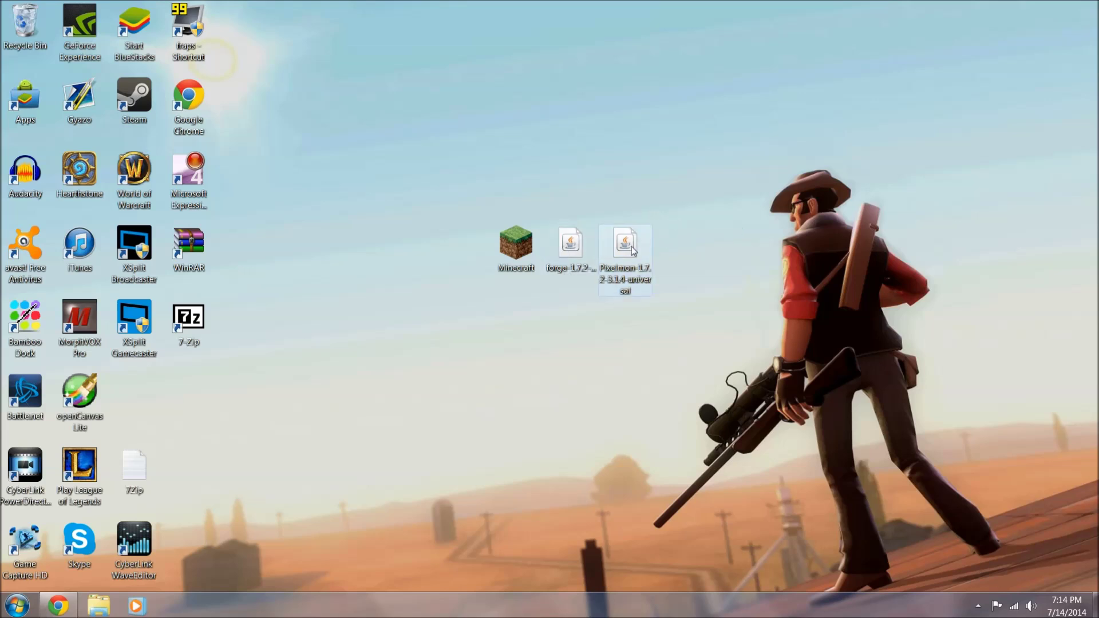
{"action": "left_click", "coordinate": [685, 247]}
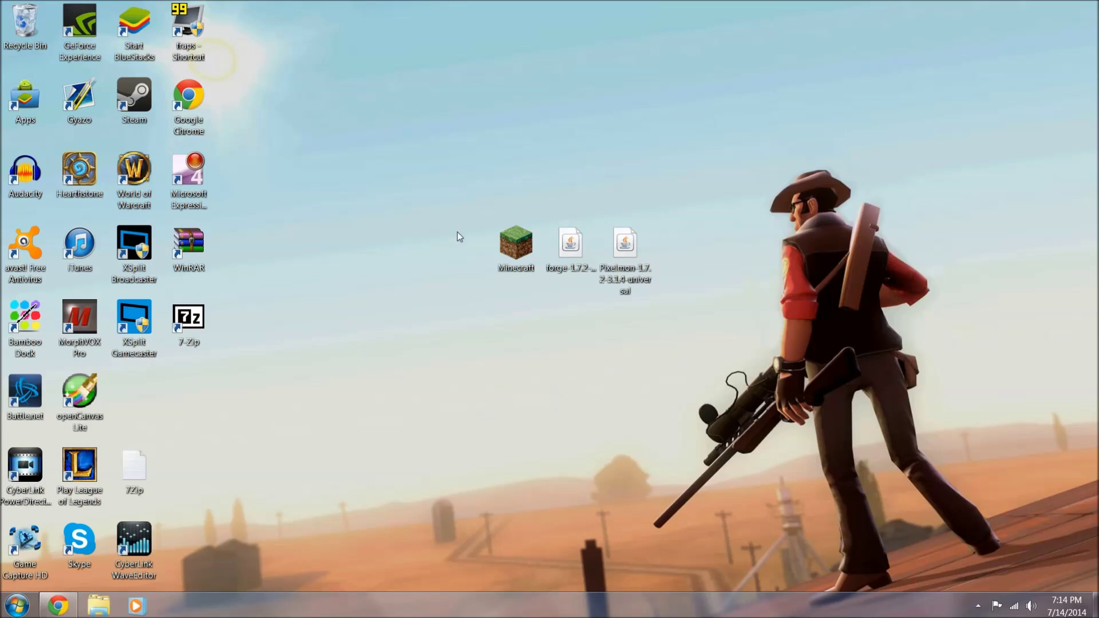
{"action": "left_click", "coordinate": [191, 241]}
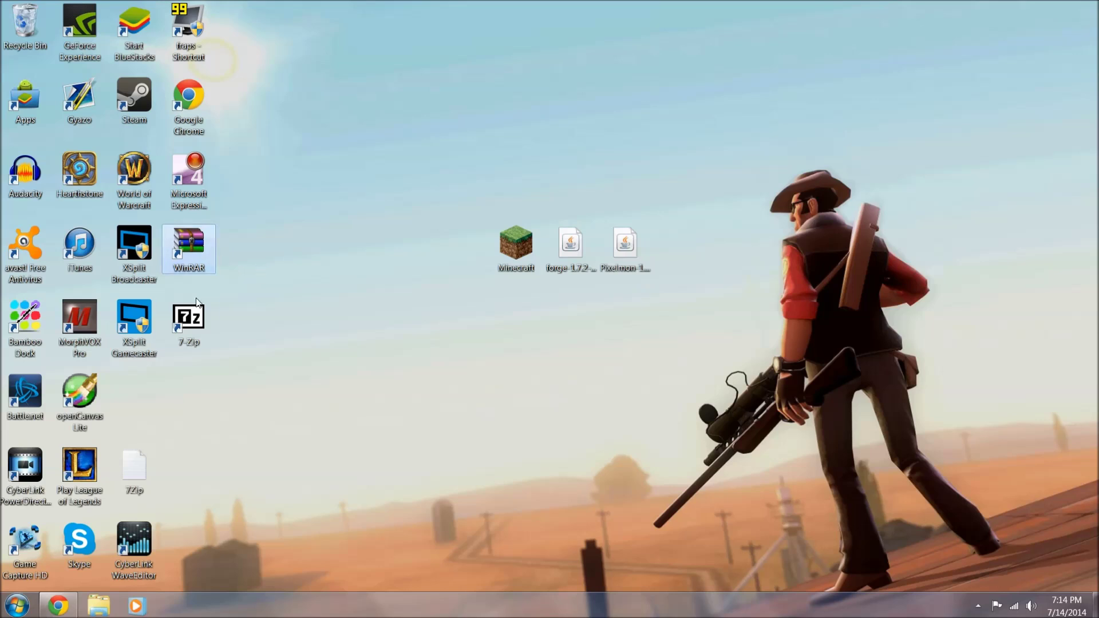
{"action": "double_click", "coordinate": [198, 240]}
{"action": "right_click", "coordinate": [209, 248]}
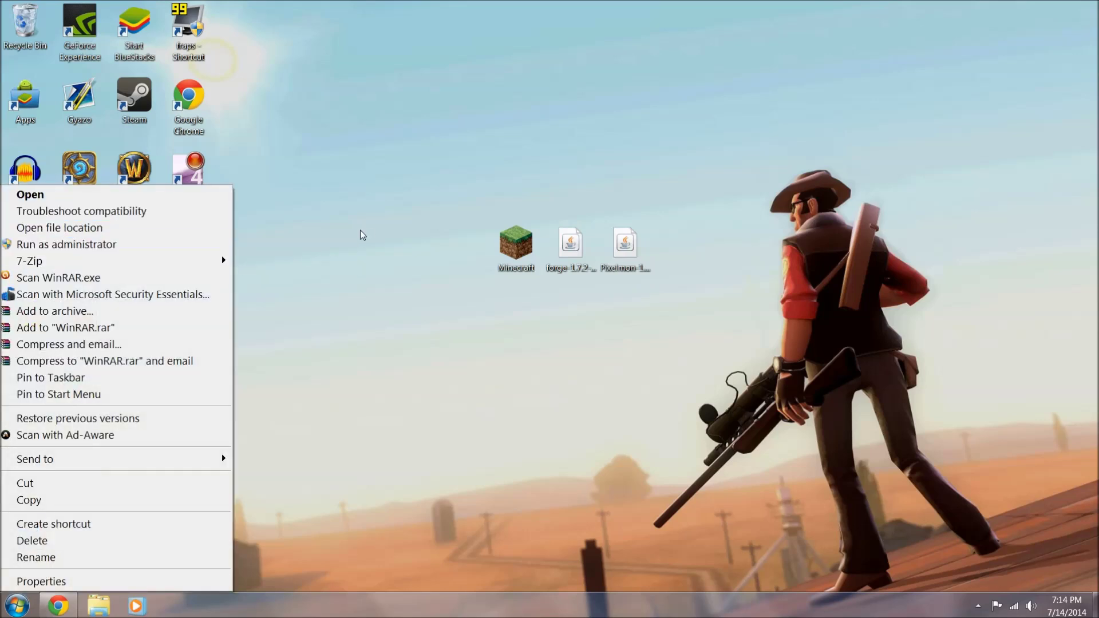
{"action": "left_click", "coordinate": [361, 231]}
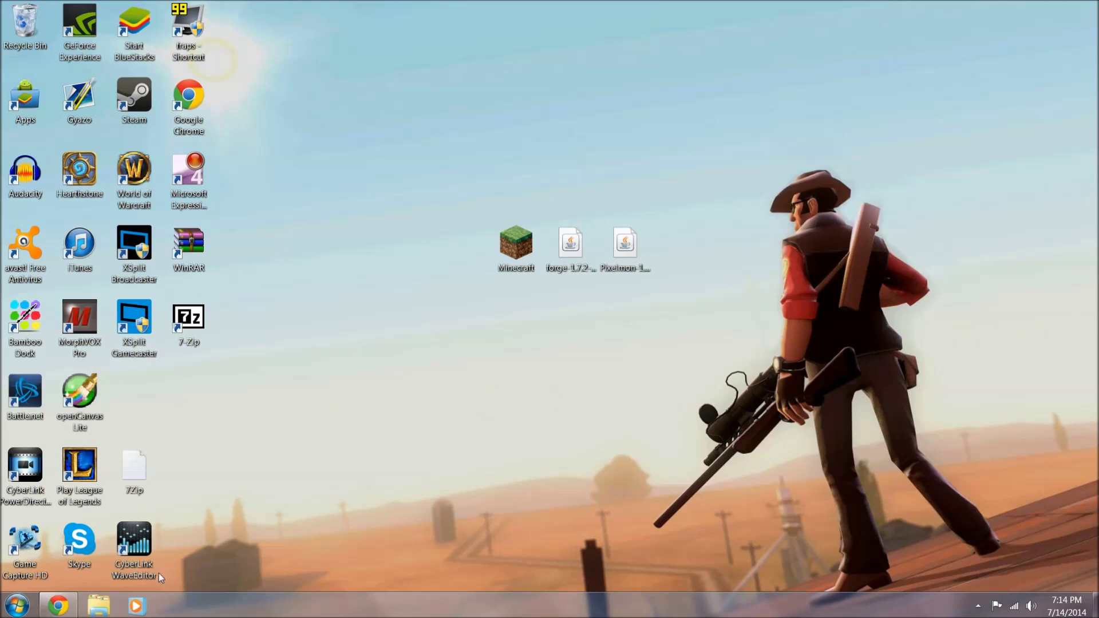
{"action": "left_click", "coordinate": [22, 607]}
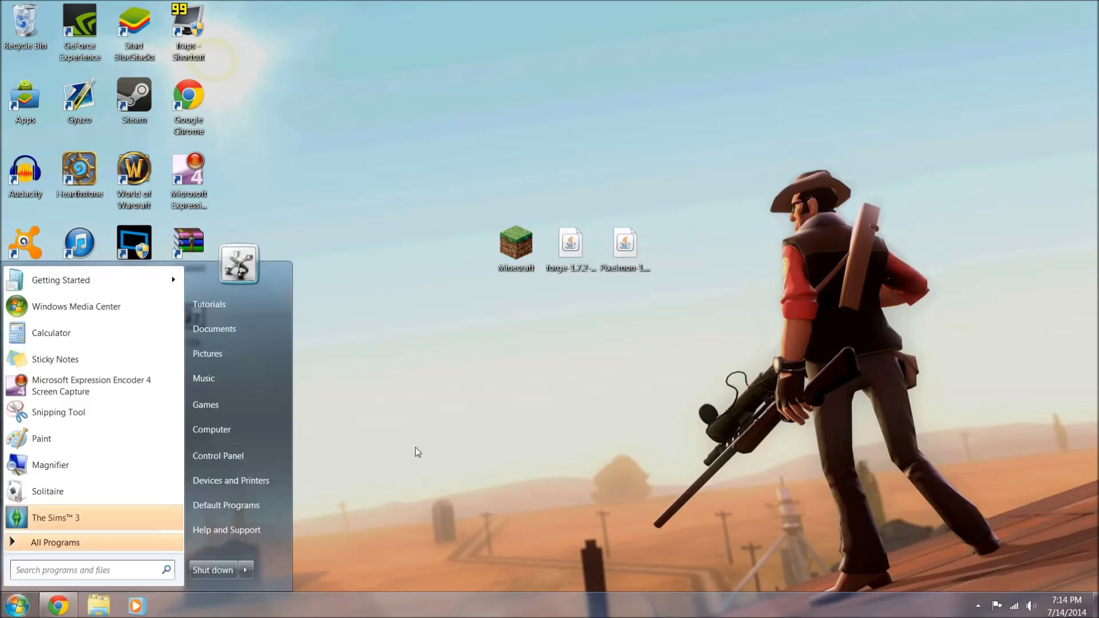
{"action": "left_click", "coordinate": [399, 351]}
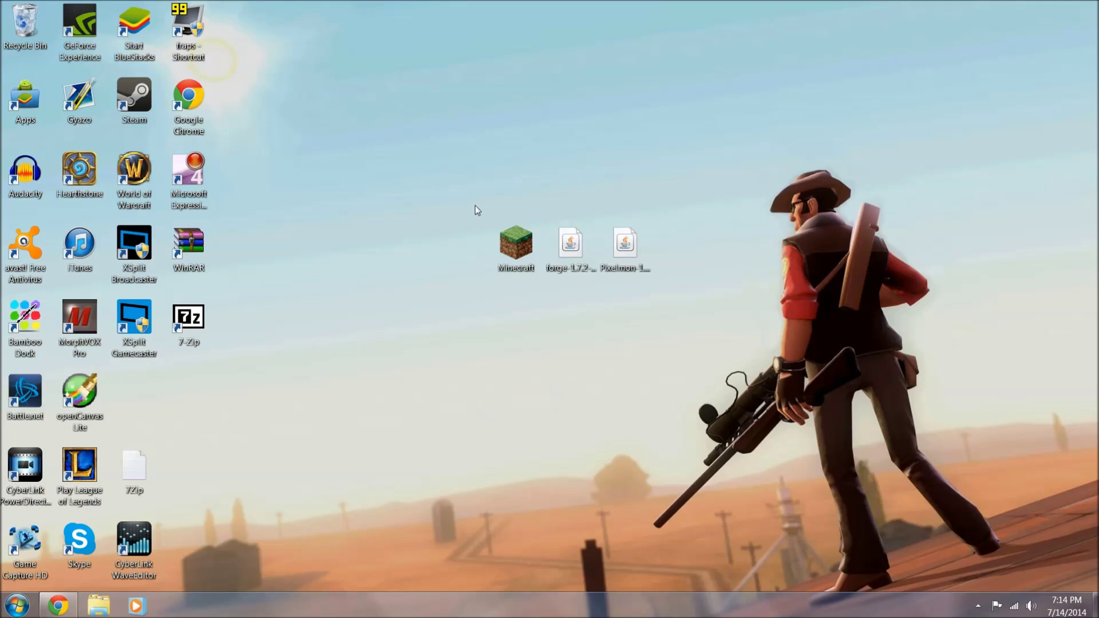
{"action": "left_click_drag", "start_coordinate": [541, 217], "coordinate": [663, 275]}
{"action": "left_click", "coordinate": [696, 301]}
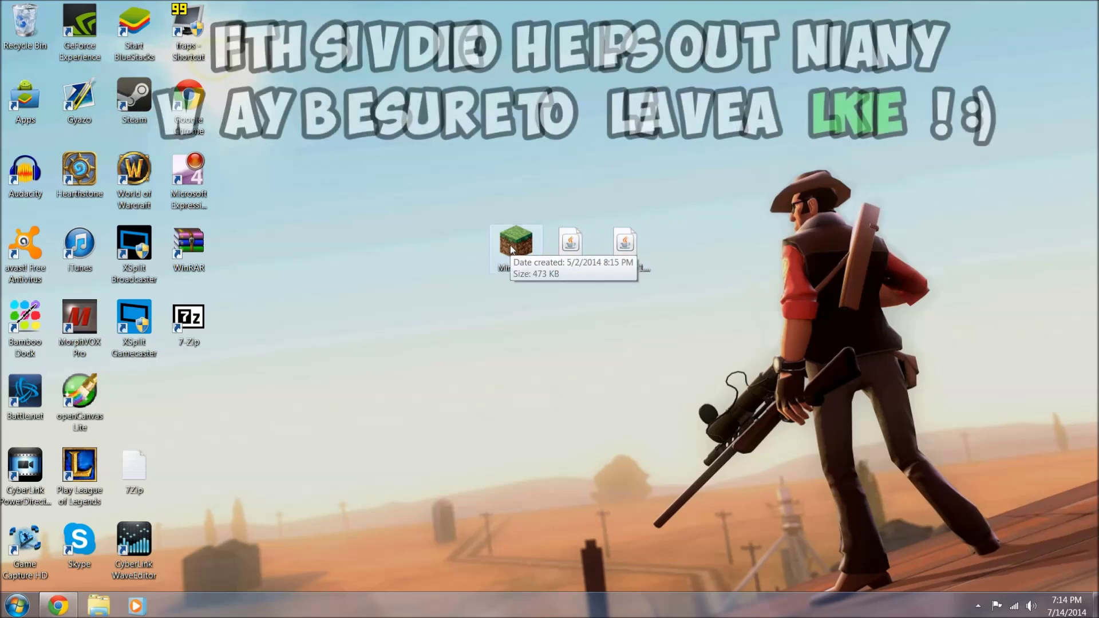
- Open the Minecraft launcher, then enlarge and reposition its window on the desktop
{"action": "double_click", "coordinate": [510, 245]}
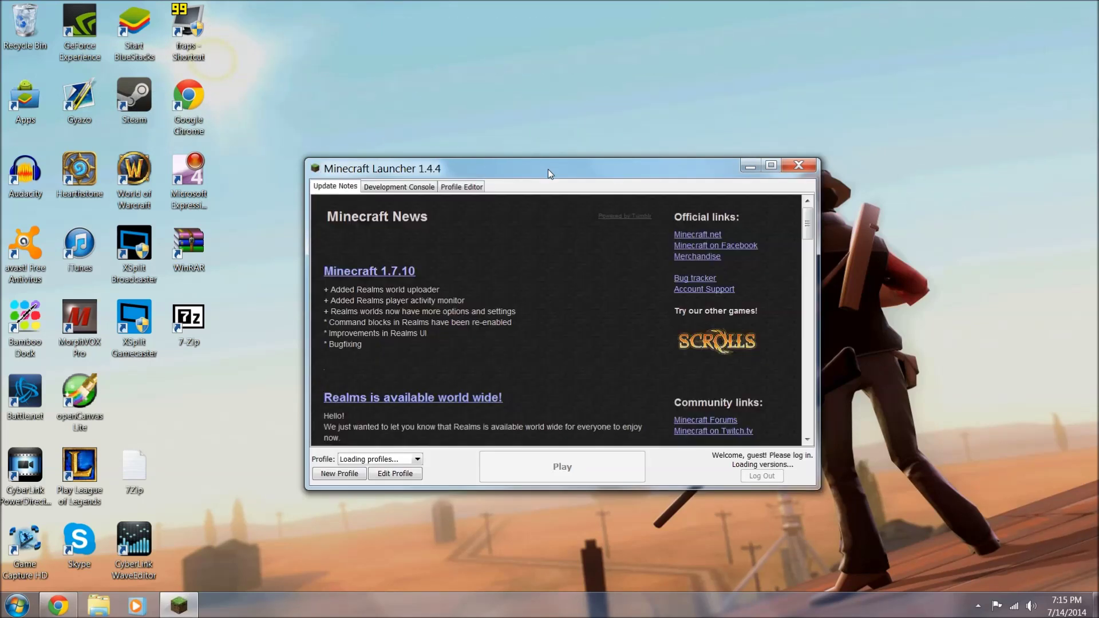
{"action": "double_click", "coordinate": [548, 170]}
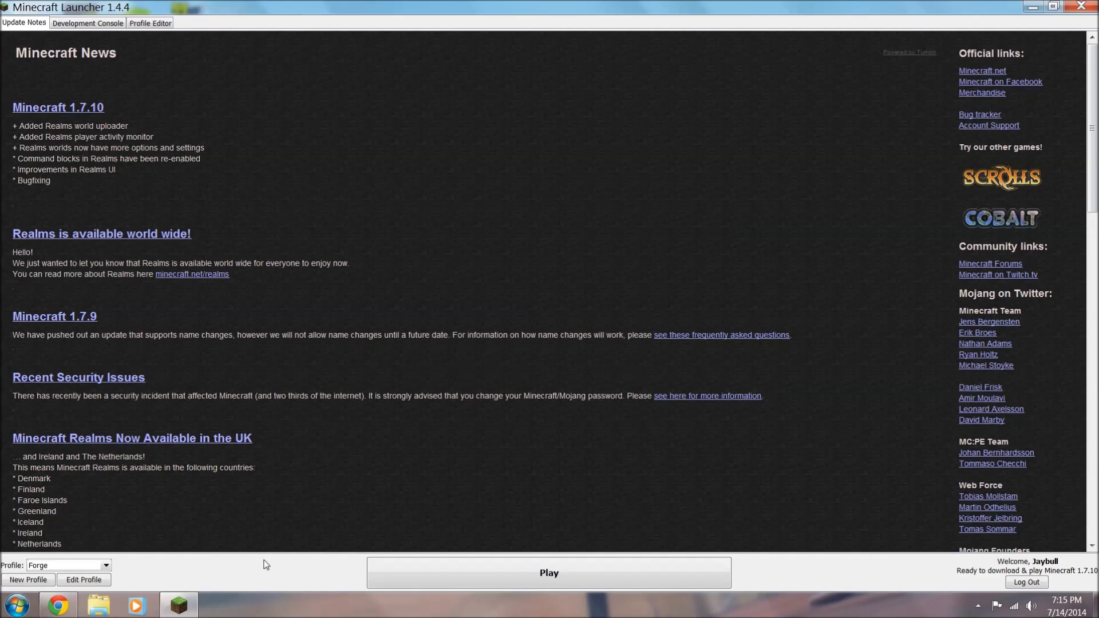
{"action": "double_click", "coordinate": [506, 11]}
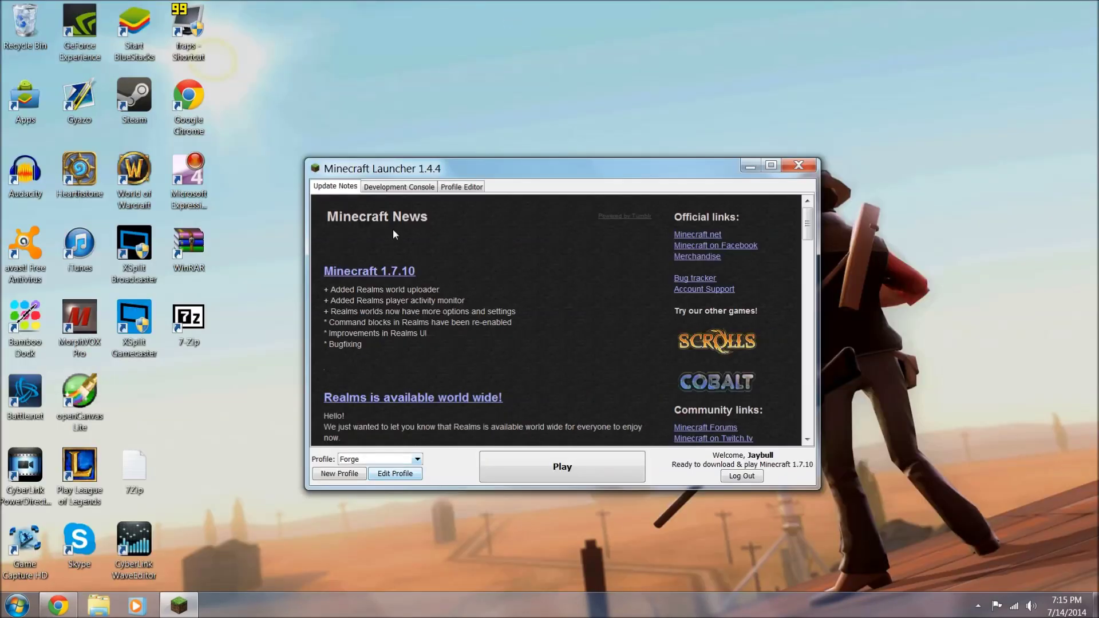
{"action": "left_click_drag", "start_coordinate": [326, 163], "coordinate": [207, 103]}
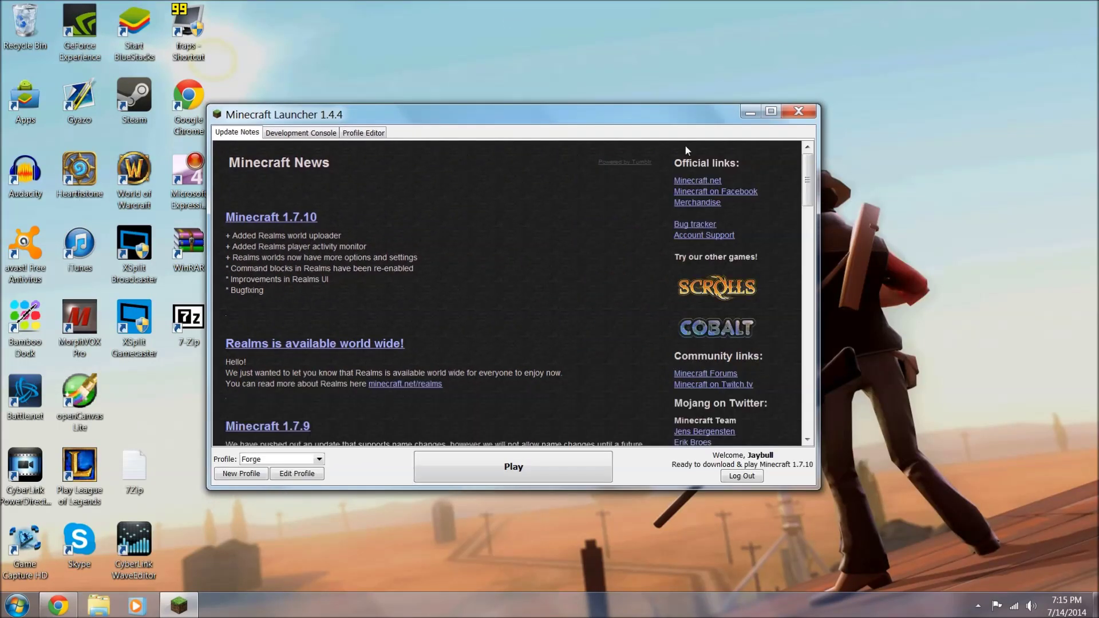
{"action": "left_click_drag", "start_coordinate": [624, 120], "coordinate": [663, 121]}
- Delete the Forge profile from the launcher's profile list and return to the update notes
{"action": "left_click", "coordinate": [358, 458]}
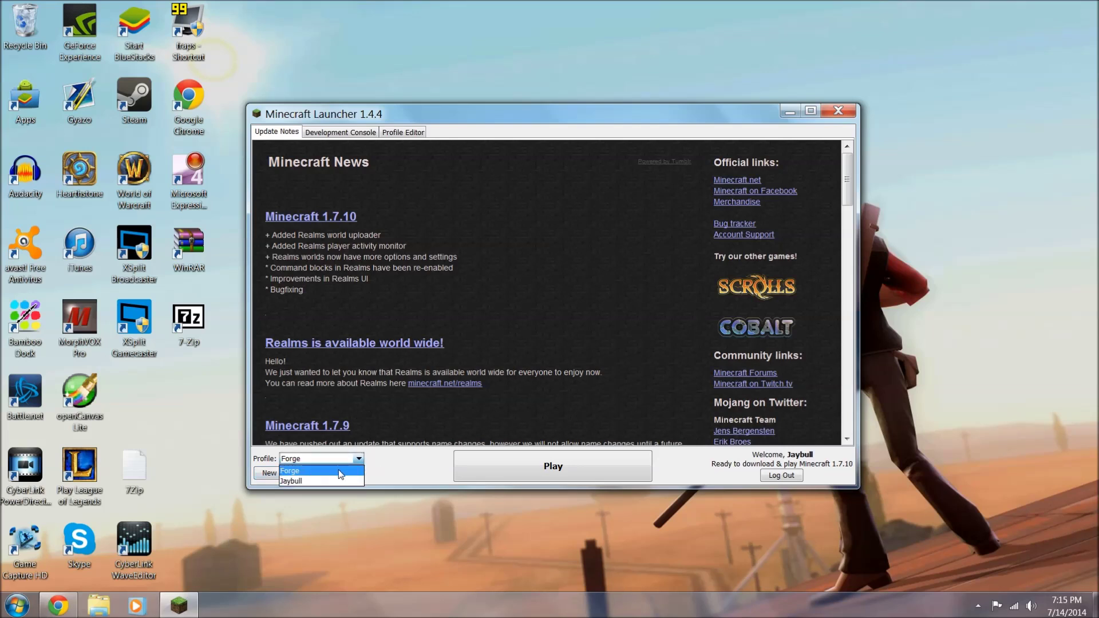
{"action": "left_click", "coordinate": [340, 471]}
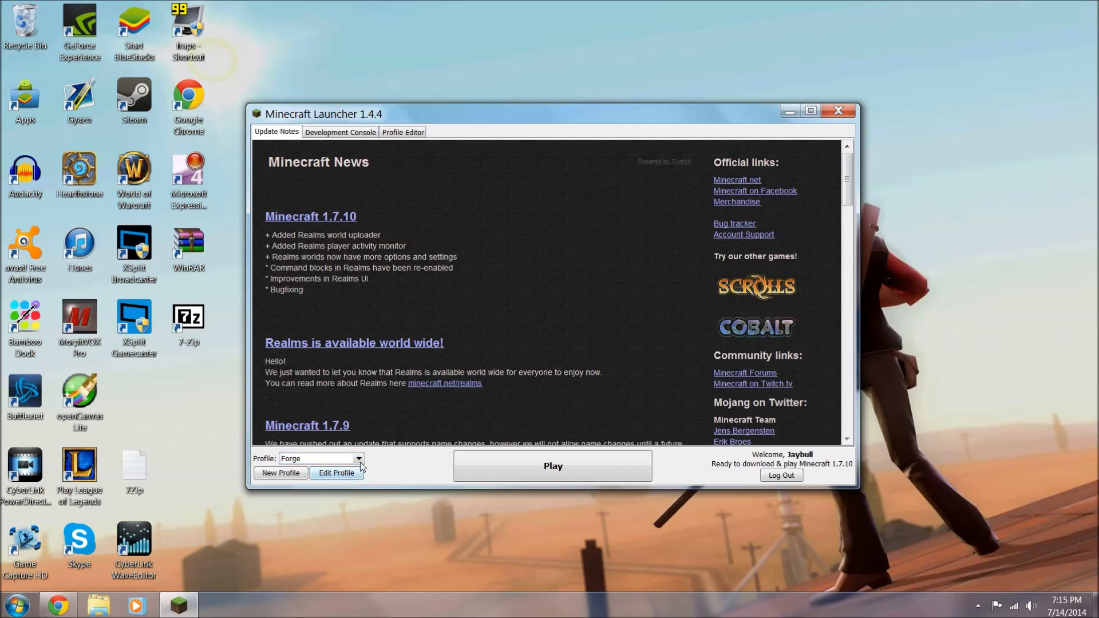
{"action": "left_click", "coordinate": [337, 132]}
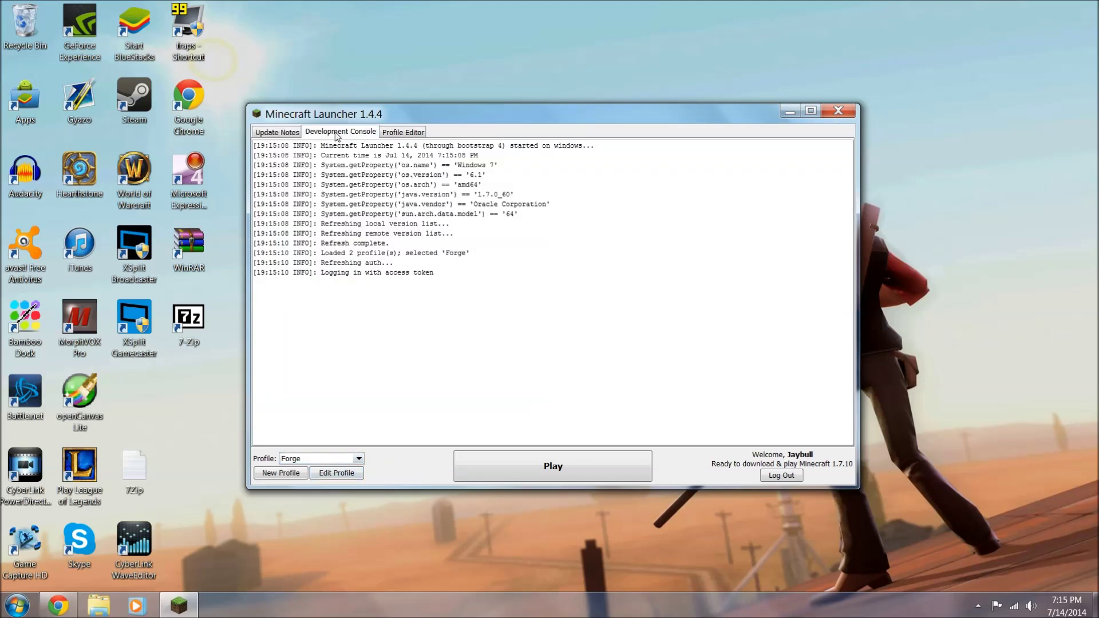
{"action": "left_click", "coordinate": [401, 132]}
{"action": "left_click", "coordinate": [365, 171]}
{"action": "left_click", "coordinate": [362, 162]}
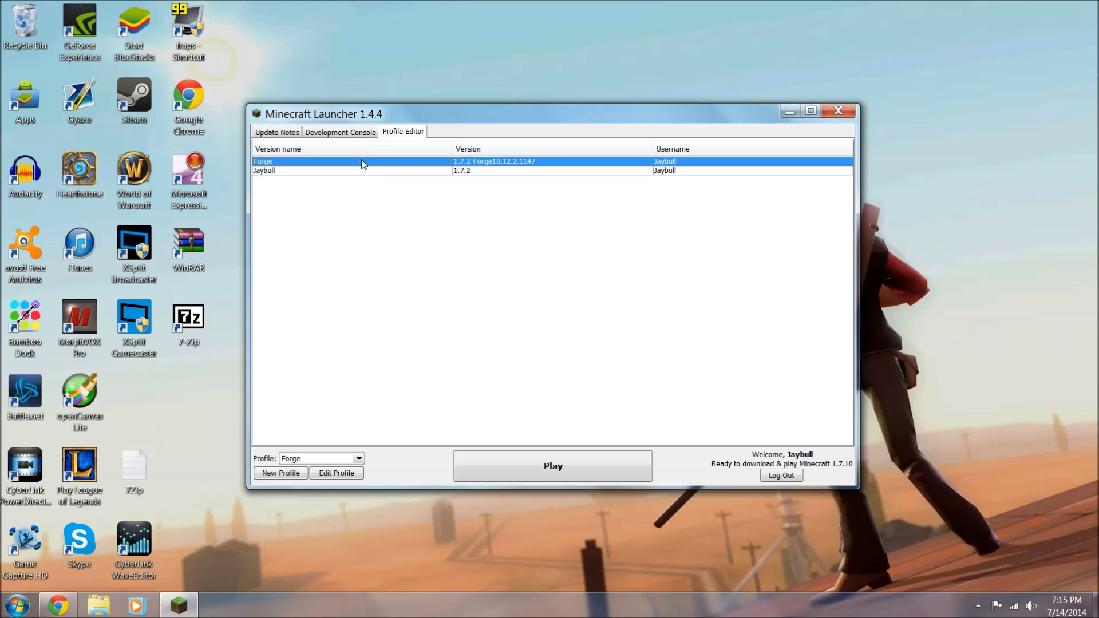
{"action": "right_click", "coordinate": [361, 162]}
{"action": "left_click", "coordinate": [401, 198]}
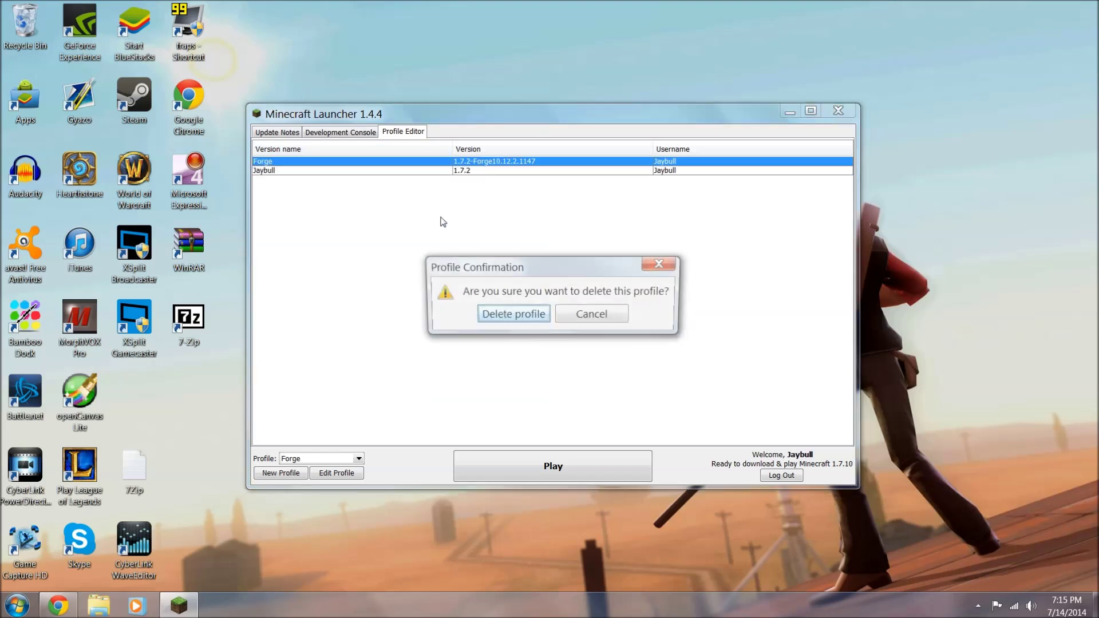
{"action": "left_click", "coordinate": [504, 316]}
{"action": "left_click", "coordinate": [292, 131]}
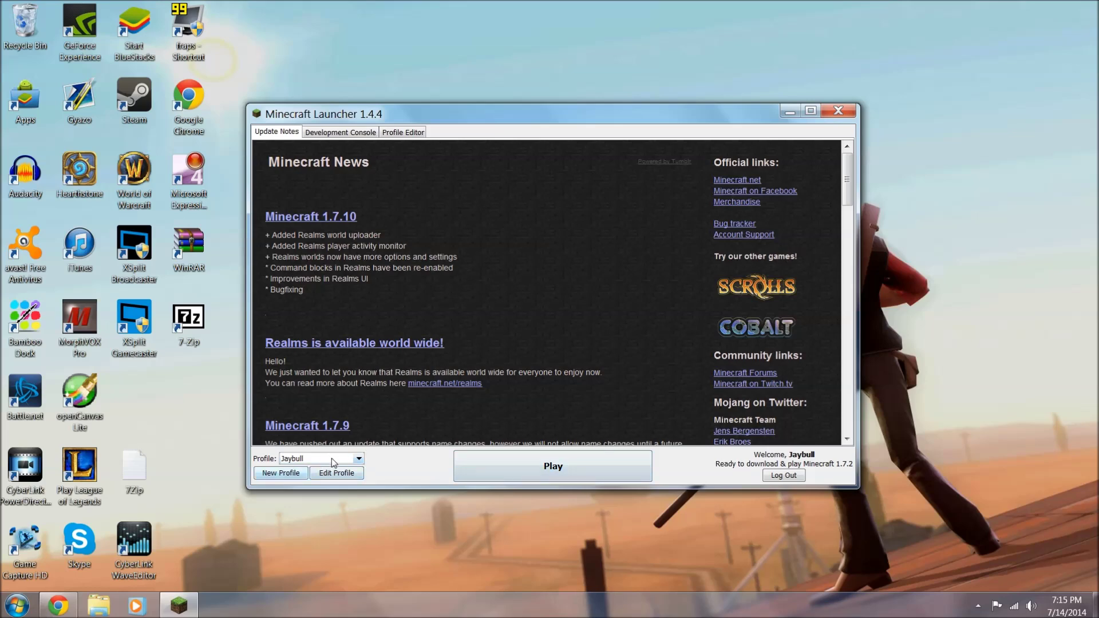
- Open the remaining profile for editing and choose release 1.7.2 as its version
{"action": "left_click", "coordinate": [324, 474]}
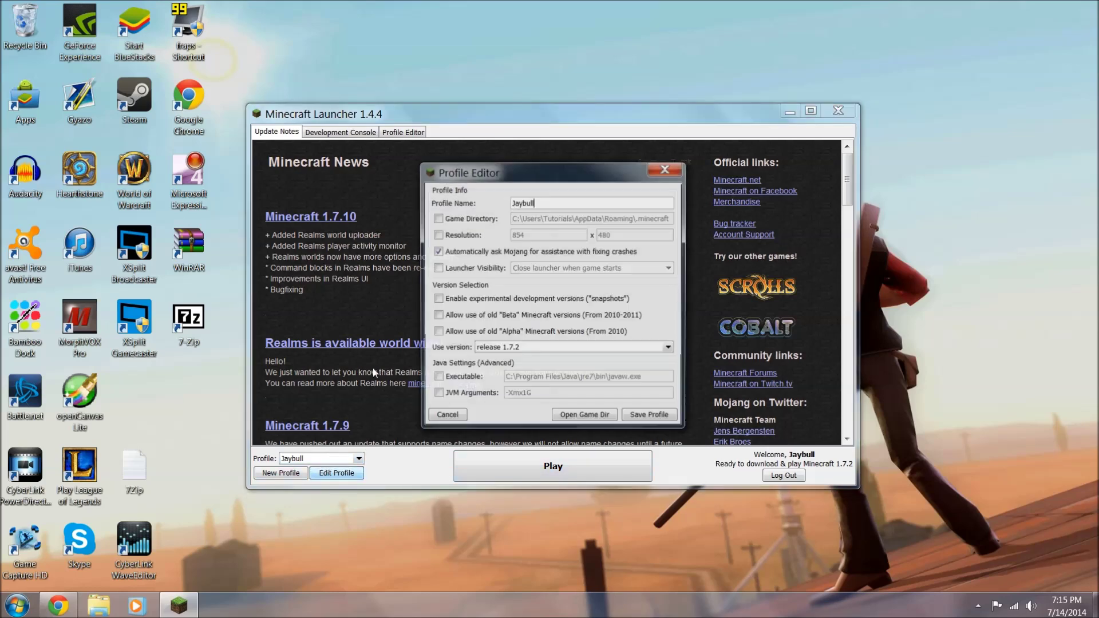
{"action": "left_click", "coordinate": [530, 348]}
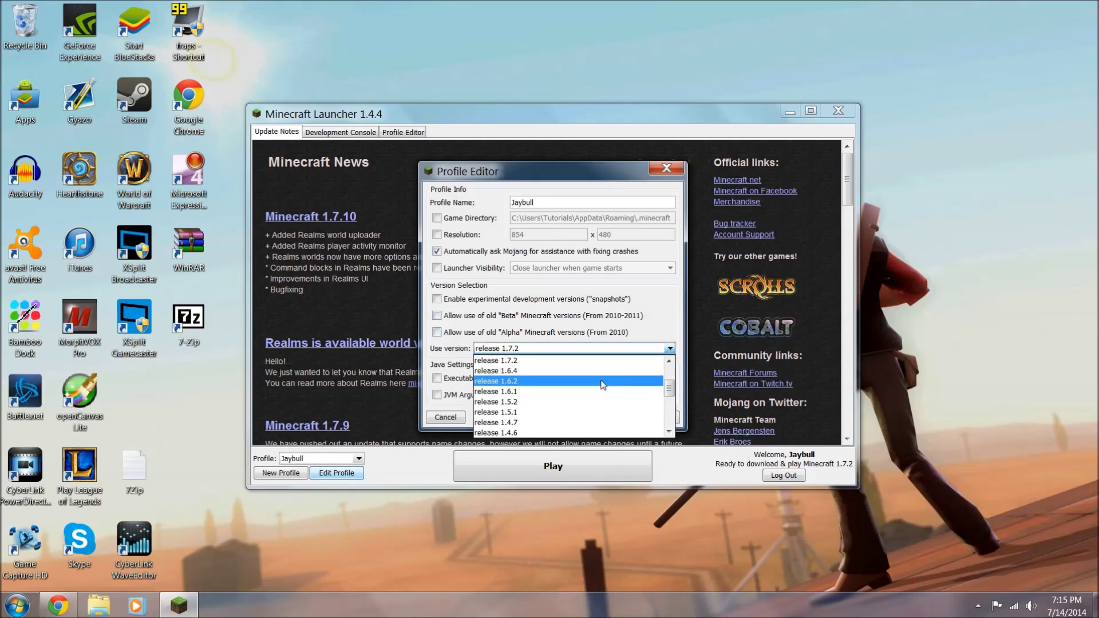
{"action": "left_click", "coordinate": [501, 360]}
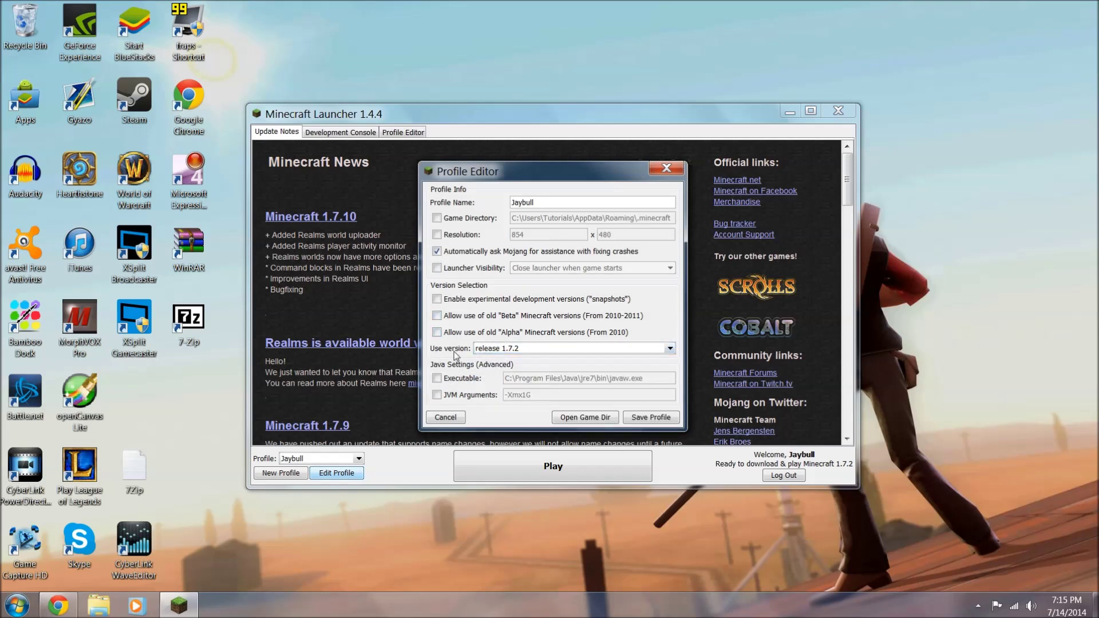
- Try the Use Latest Version and release 1.7.10 options for the profile's version, ending back on release 1.7.2
{"action": "left_click", "coordinate": [535, 350]}
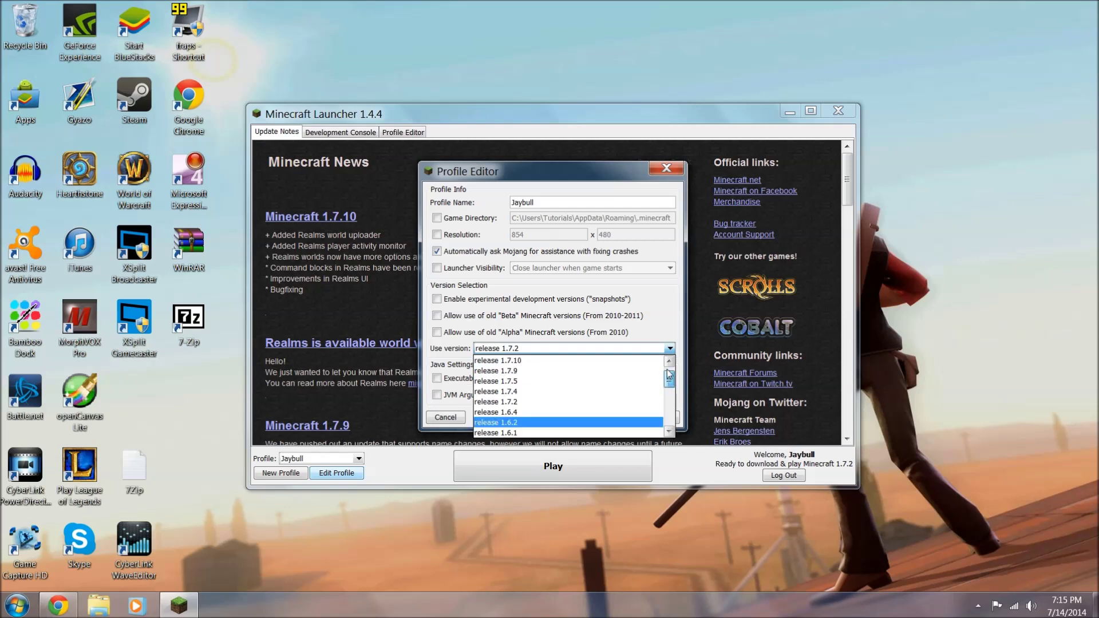
{"action": "scroll", "coordinate": [537, 378], "scroll_direction": "up", "scroll_amount": 2}
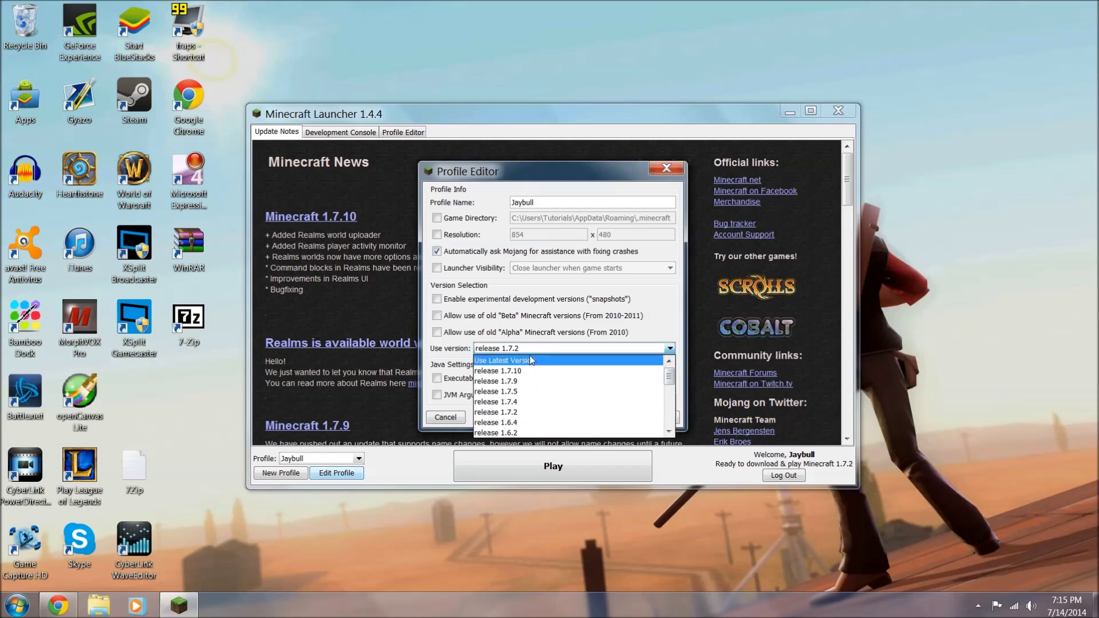
{"action": "left_click", "coordinate": [529, 361]}
{"action": "left_click", "coordinate": [543, 349]}
{"action": "left_click", "coordinate": [534, 360]}
{"action": "left_click", "coordinate": [544, 349]}
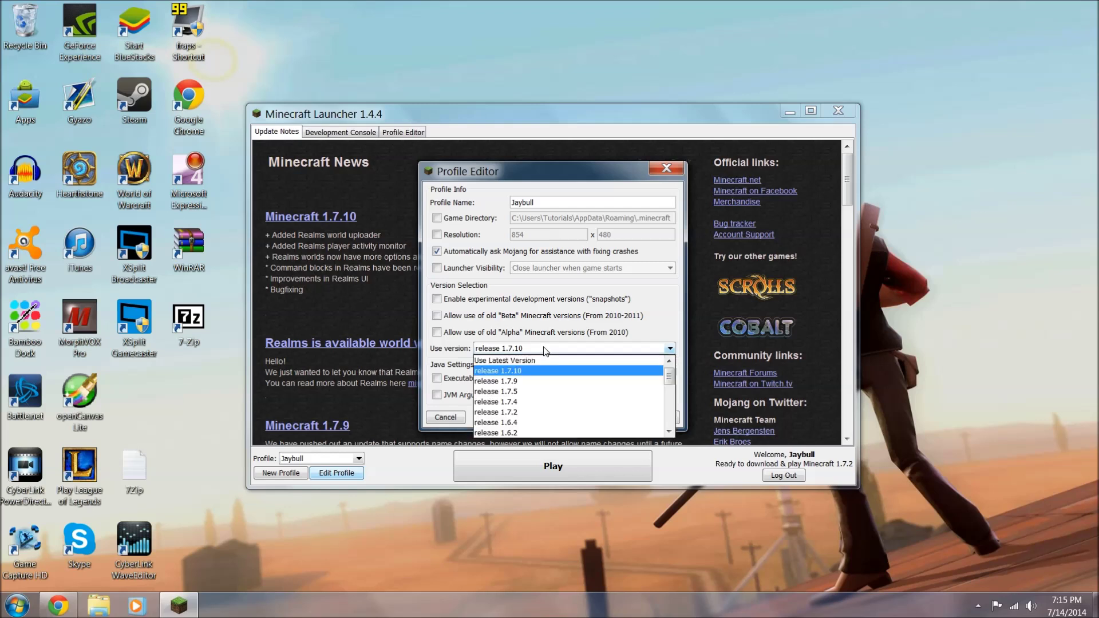
{"action": "left_click", "coordinate": [552, 412]}
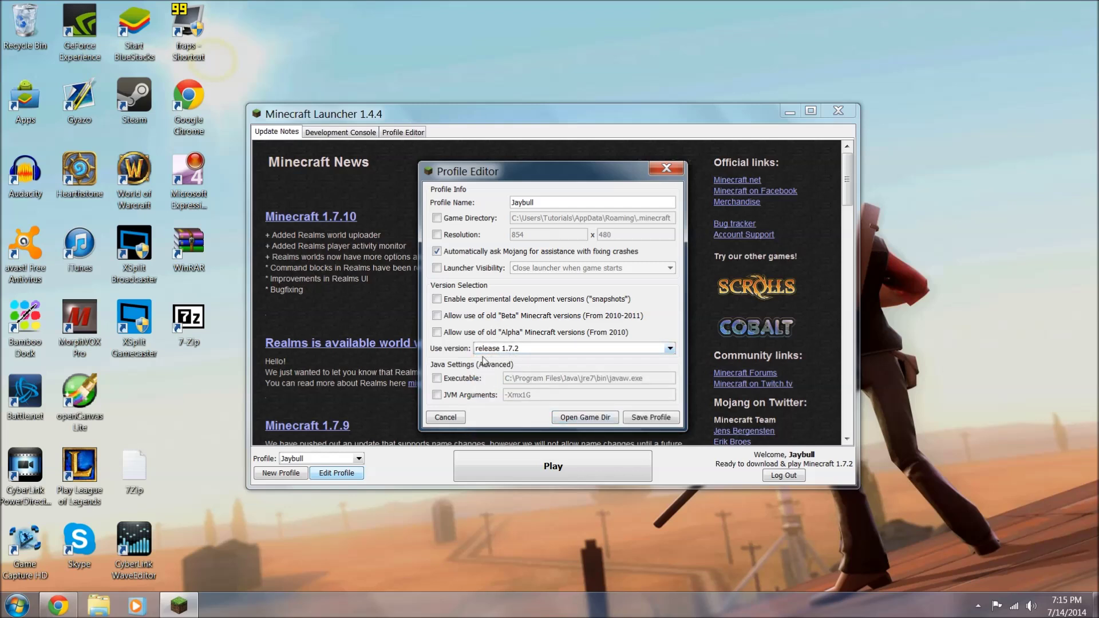
- Save the profile and run Minecraft 1.7.2 once up to its title screen before quitting the game
{"action": "left_click", "coordinate": [649, 418]}
{"action": "left_click", "coordinate": [582, 467]}
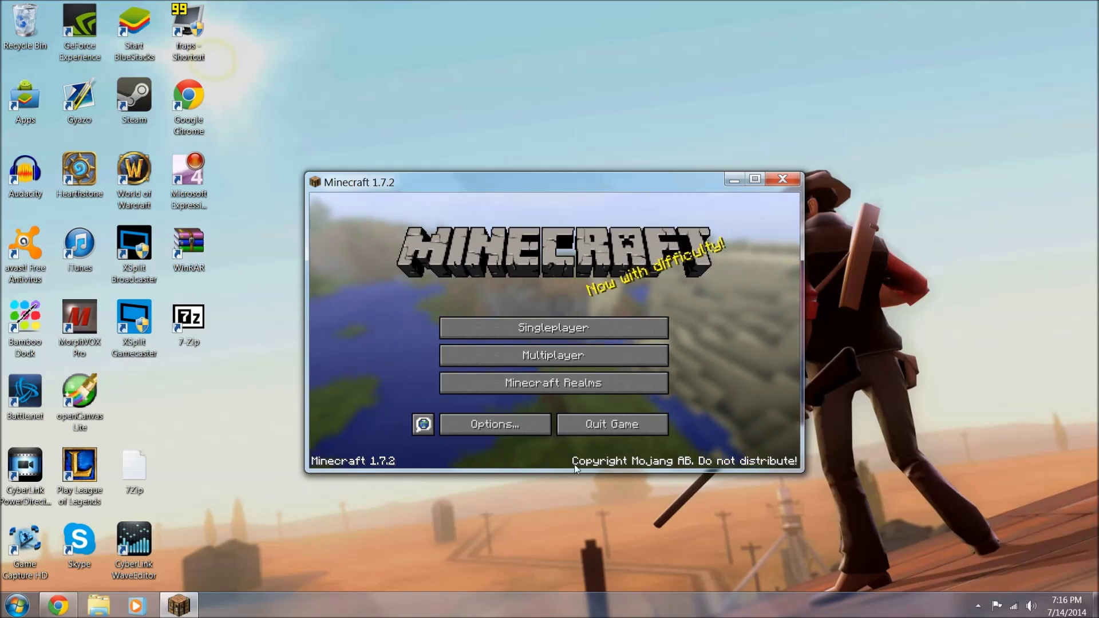
{"action": "left_click", "coordinate": [606, 428]}
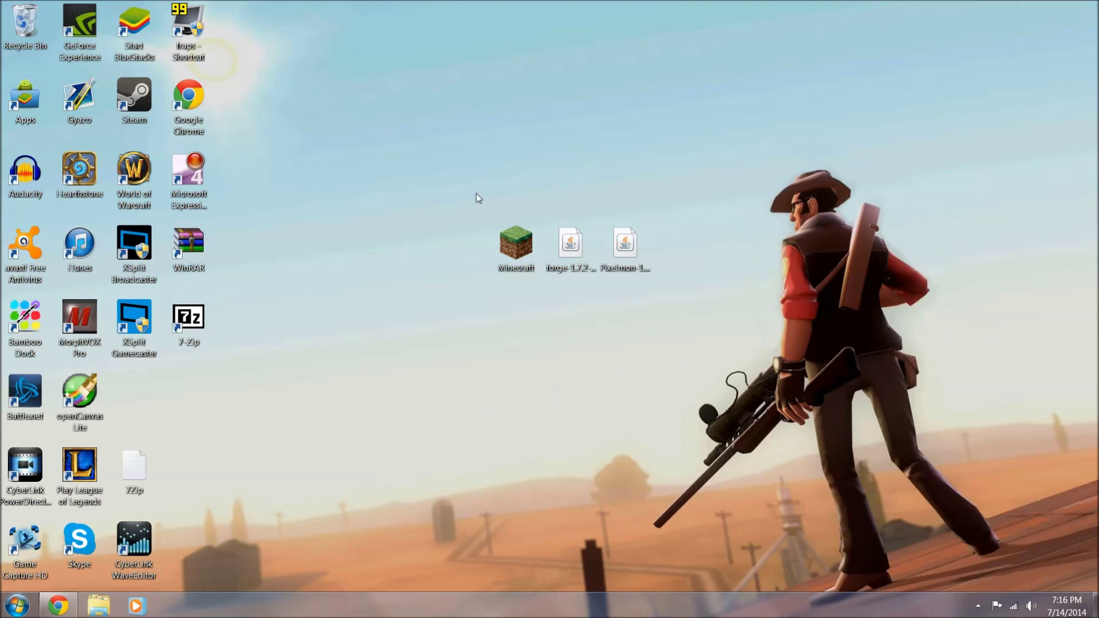
- Switch to Chrome and bring up the Minecraft Forge downloads page at files.minecraftforge.net
{"action": "left_click", "coordinate": [571, 235]}
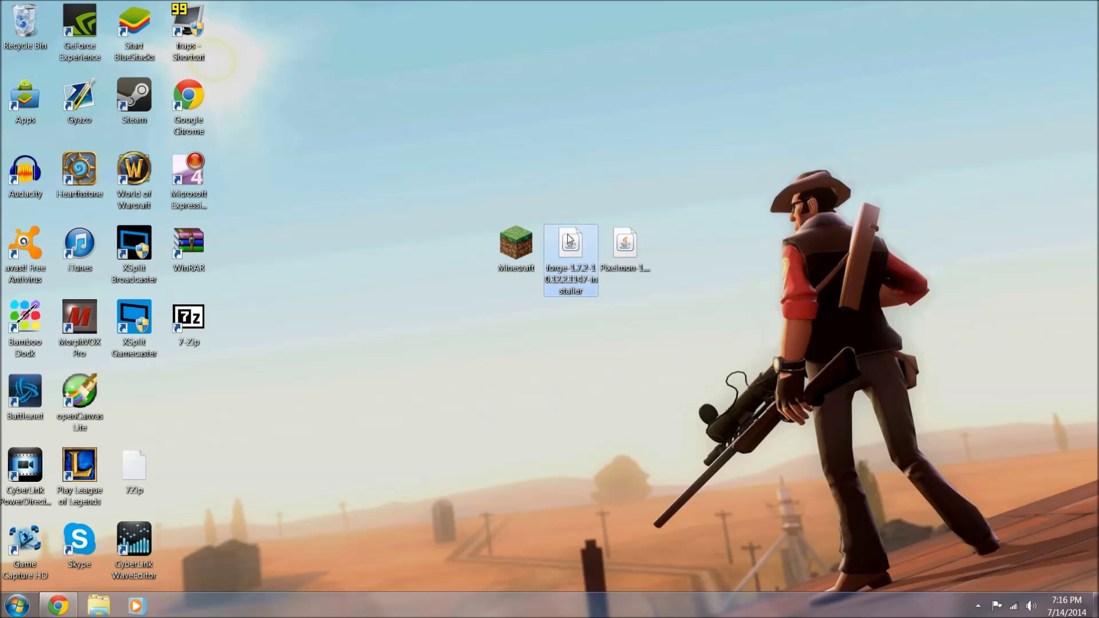
{"action": "left_click", "coordinate": [57, 605]}
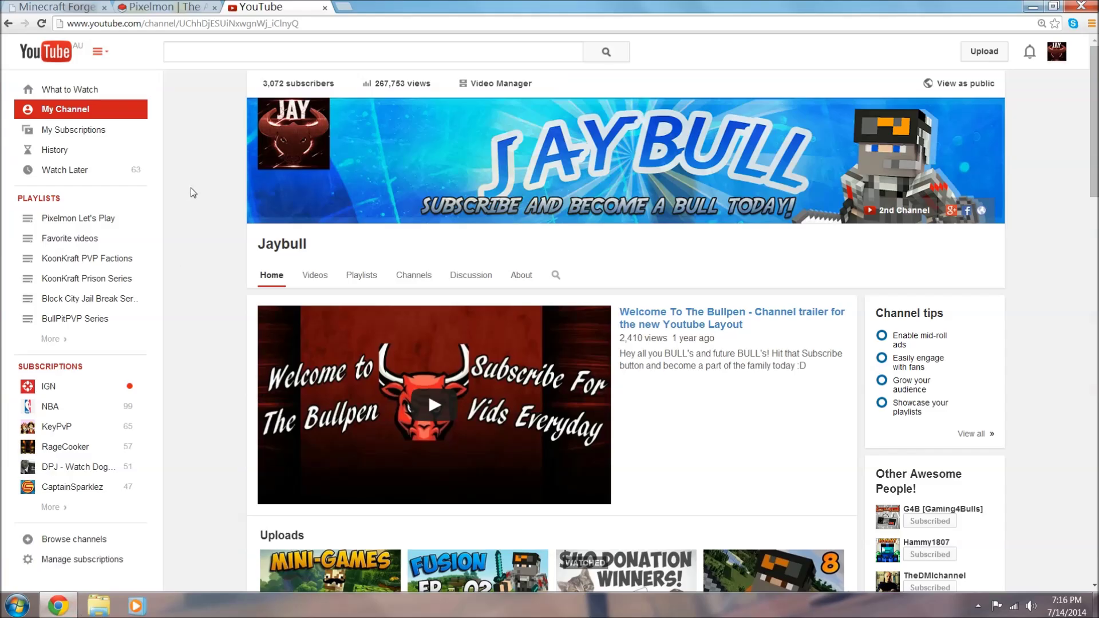
{"action": "left_click", "coordinate": [58, 7]}
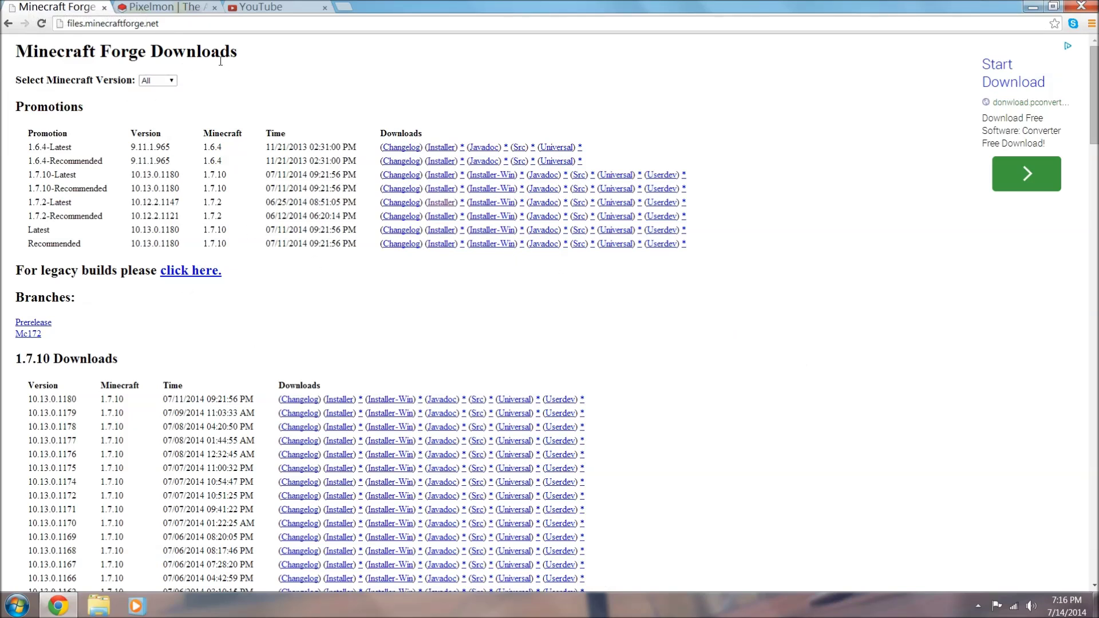
- Look through the Forge downloads page as far as the list of 1.7.2 downloads
{"action": "left_click_drag", "start_coordinate": [814, 285], "coordinate": [20, 48]}
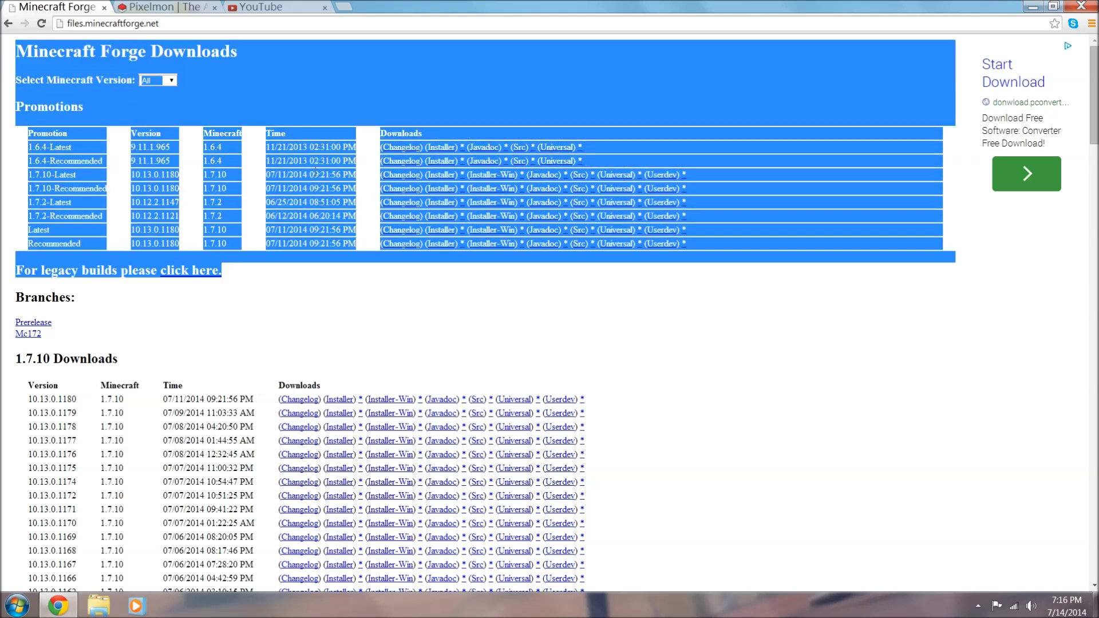
{"action": "left_click", "coordinate": [743, 305]}
{"action": "left_click_drag", "start_coordinate": [4, 46], "coordinate": [715, 465]}
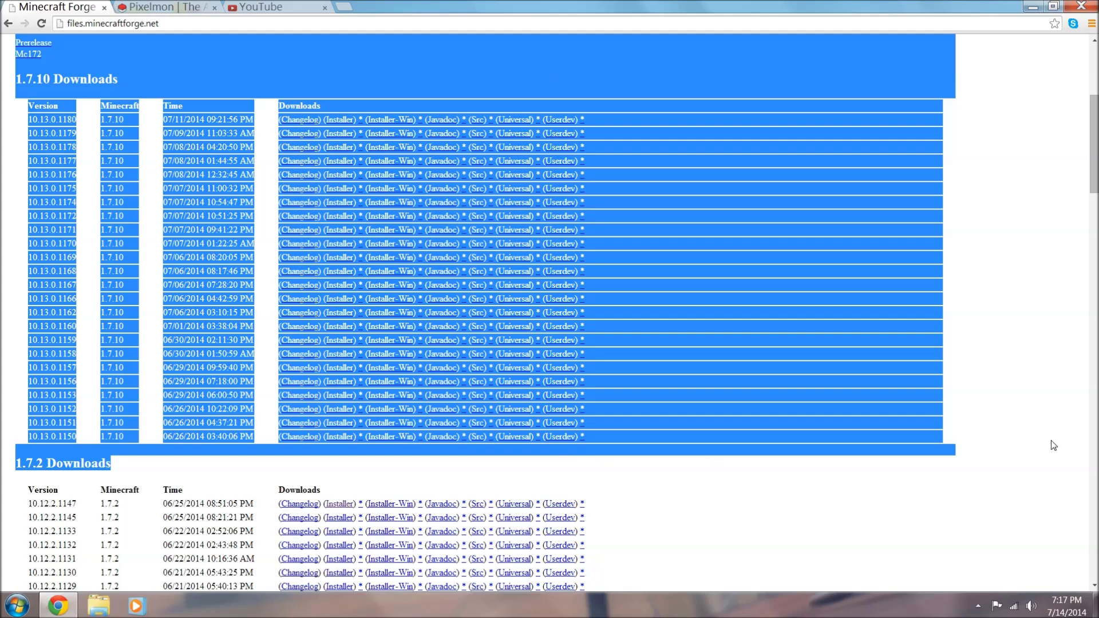
{"action": "left_click_drag", "start_coordinate": [1093, 143], "coordinate": [1089, 190]}
{"action": "left_click", "coordinate": [1050, 206]}
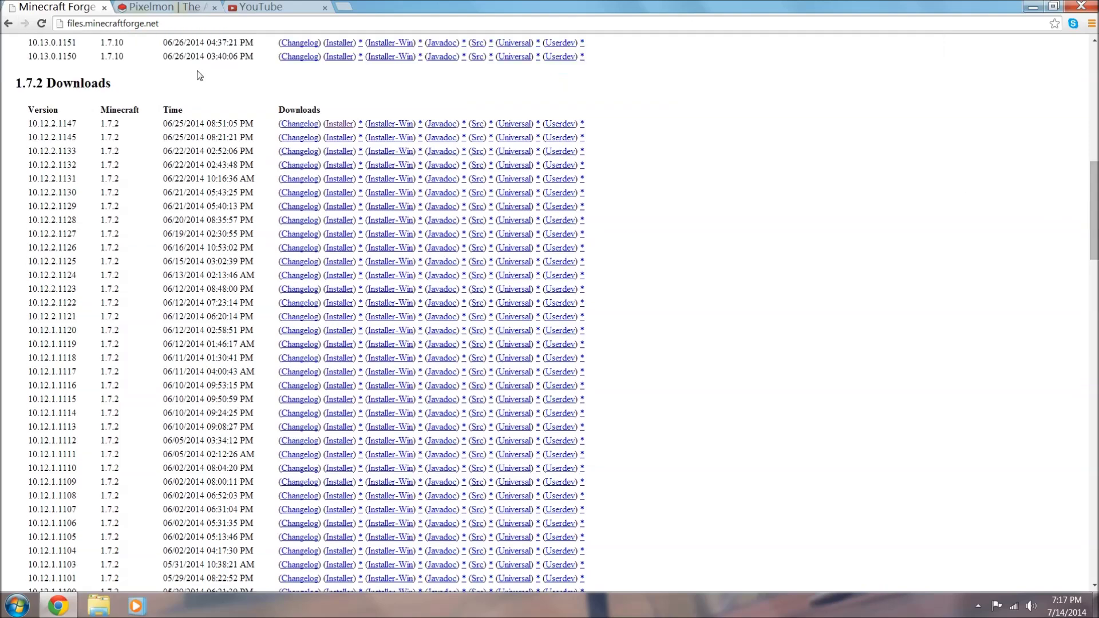
- Examine the 1.7.2 Downloads list, focusing on the version, Minecraft release, time and links of build 10.12.2.1147
{"action": "left_click_drag", "start_coordinate": [107, 84], "coordinate": [56, 84]}
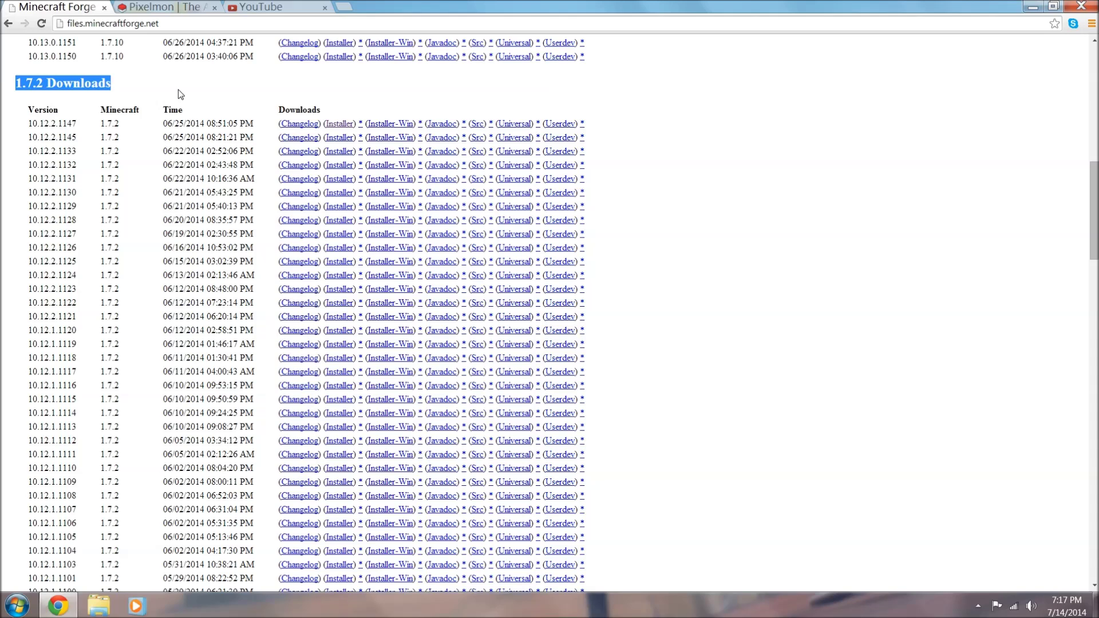
{"action": "left_click", "coordinate": [187, 86]}
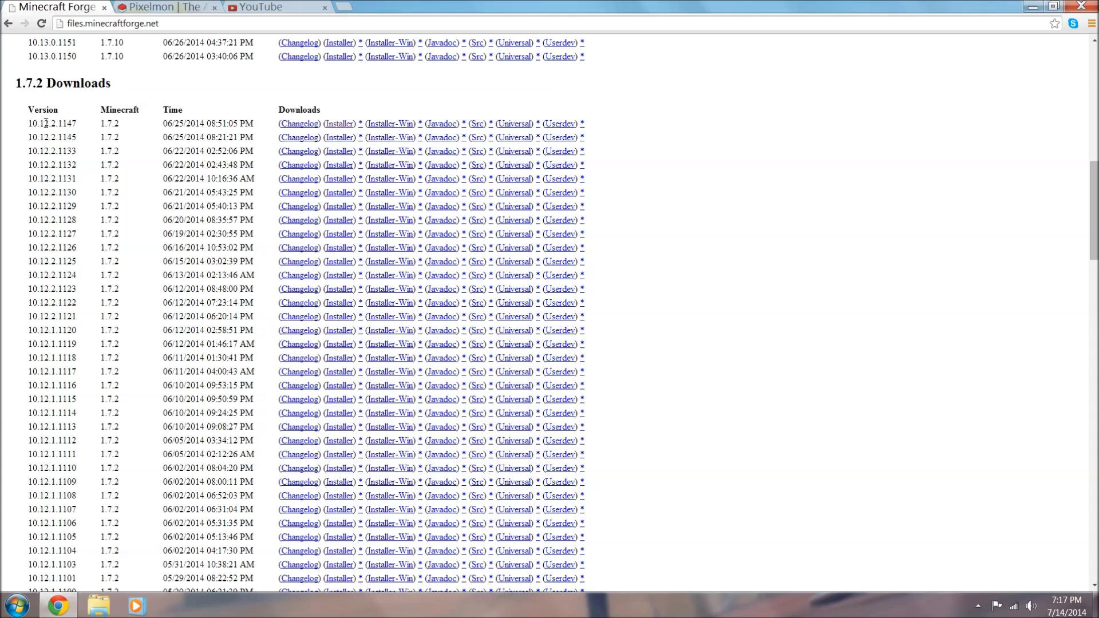
{"action": "left_click_drag", "start_coordinate": [47, 121], "coordinate": [602, 126]}
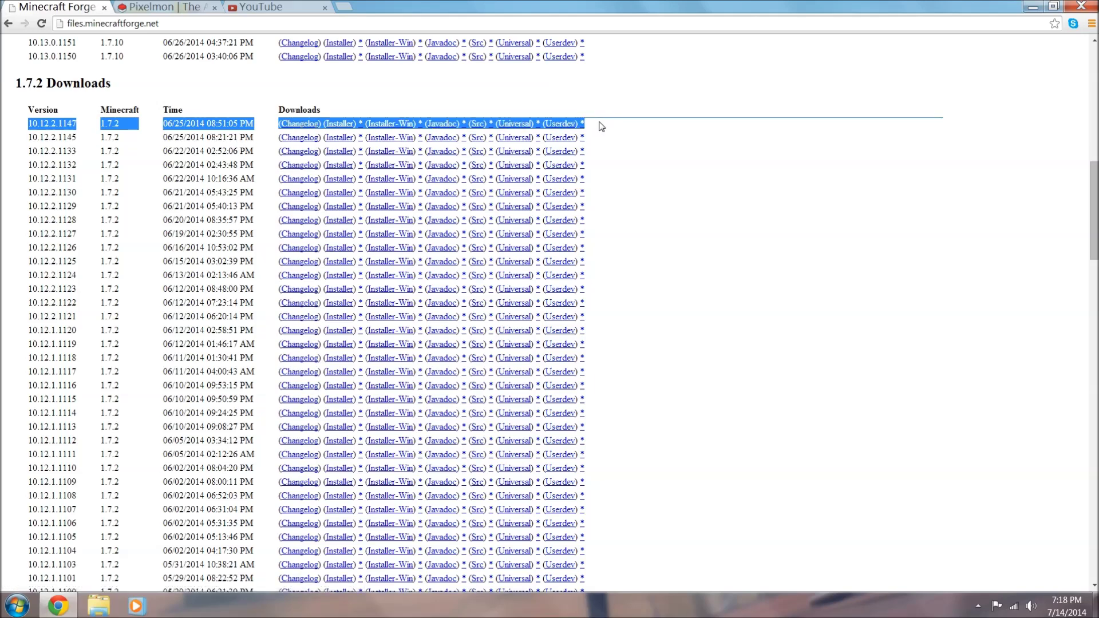
{"action": "left_click", "coordinate": [601, 131]}
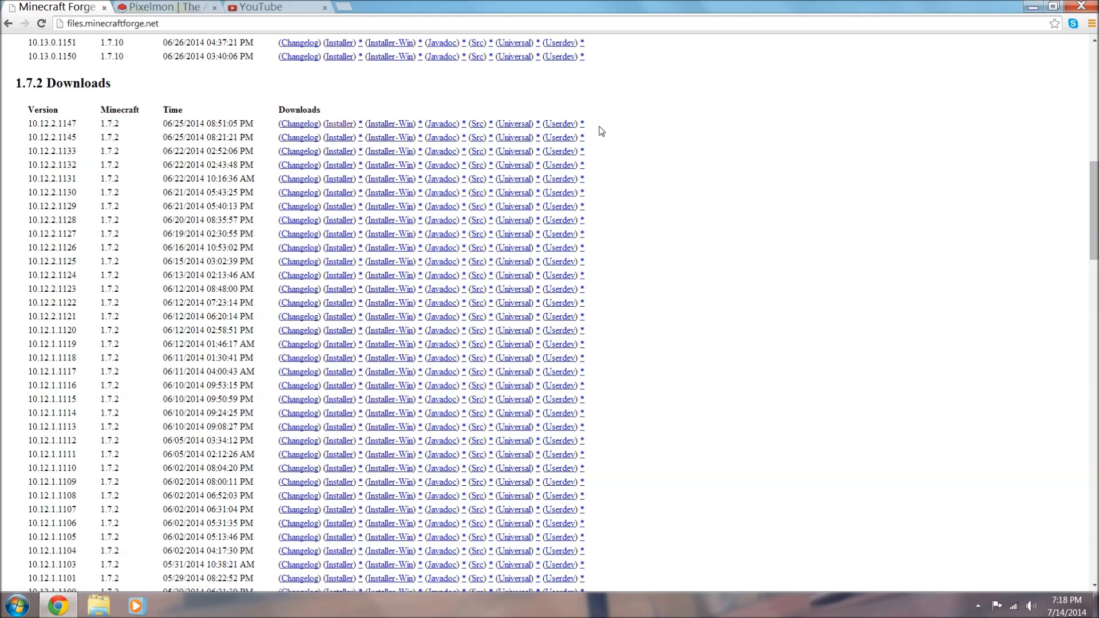
{"action": "left_click", "coordinate": [340, 126]}
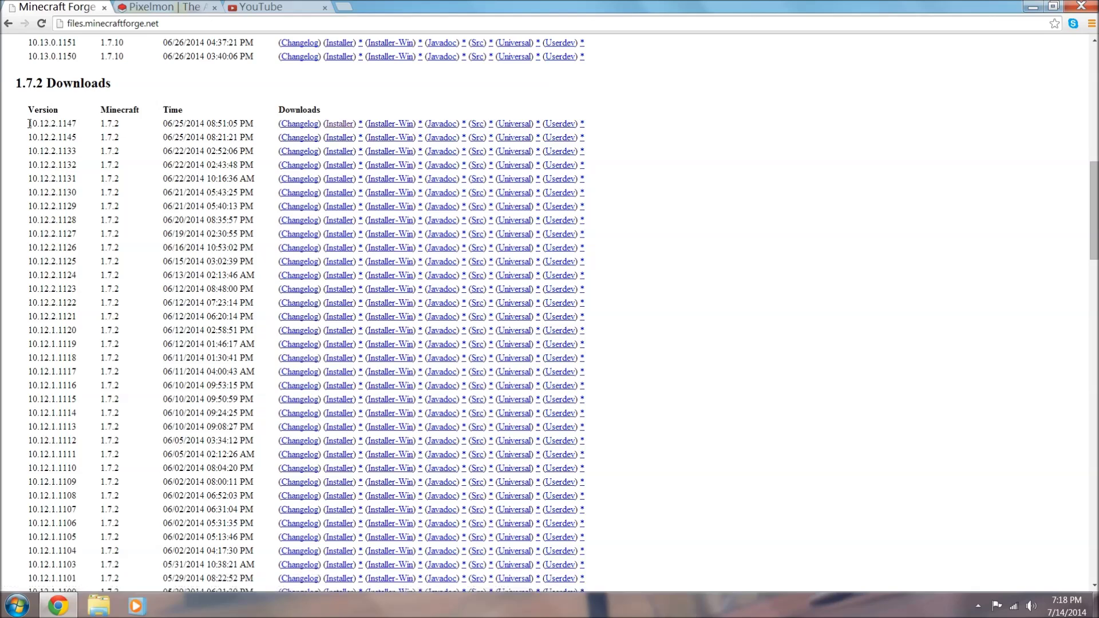
{"action": "left_click_drag", "start_coordinate": [29, 124], "coordinate": [58, 124]}
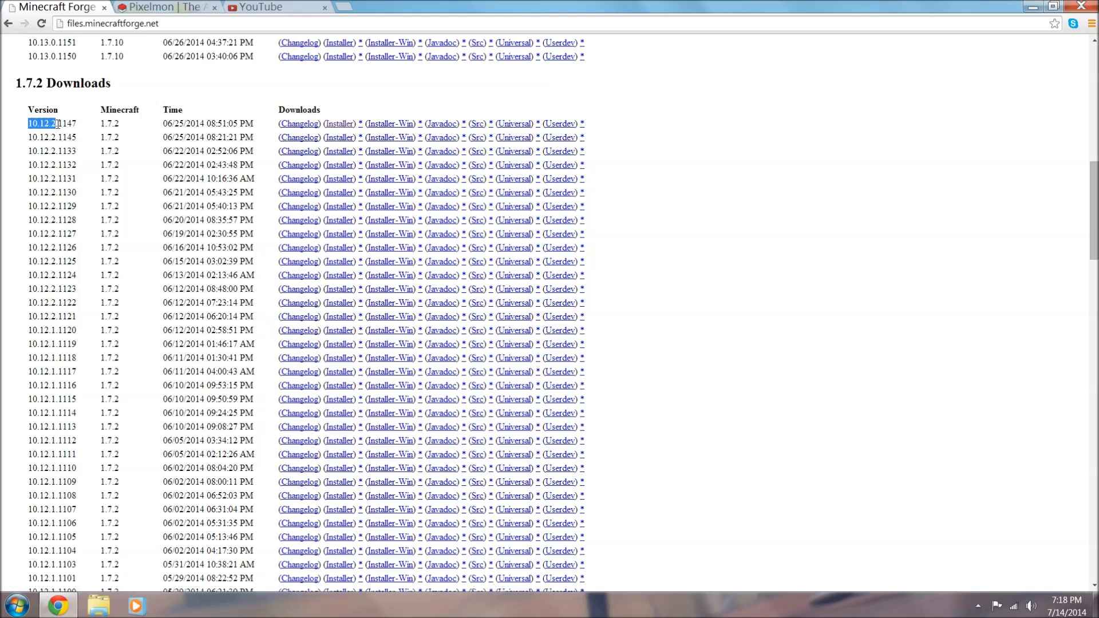
{"action": "left_click", "coordinate": [101, 127]}
{"action": "left_click_drag", "start_coordinate": [138, 124], "coordinate": [229, 124]}
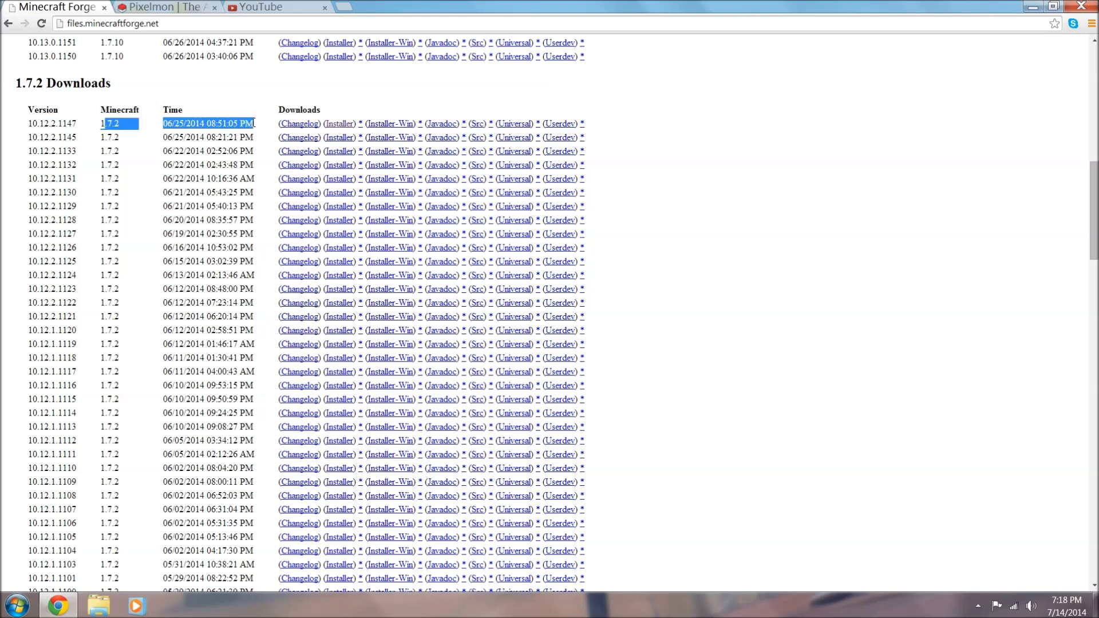
{"action": "left_click", "coordinate": [258, 127]}
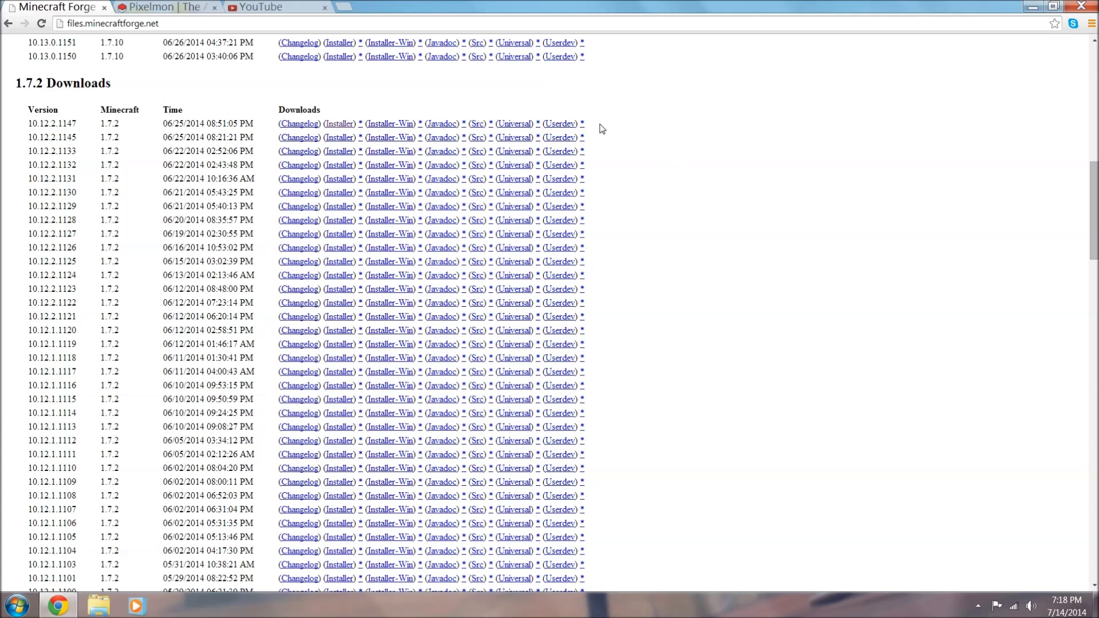
- Download the Forge 10.12.2.1147 installer for Minecraft 1.7.2, skipping the ad page and keeping the jar file
{"action": "left_click", "coordinate": [338, 125]}
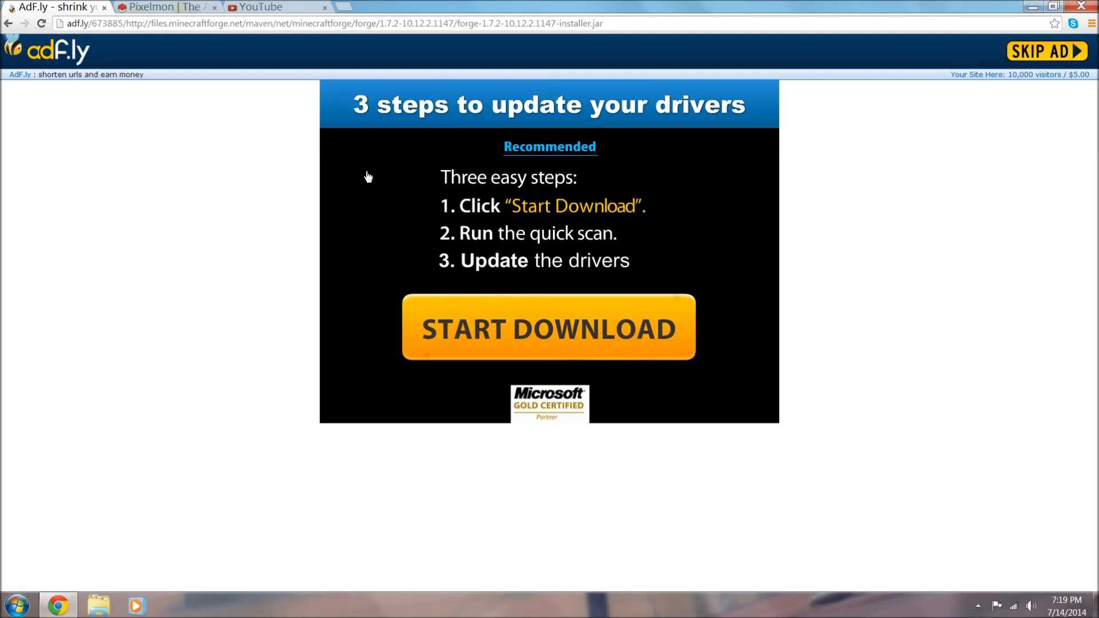
{"action": "left_click", "coordinate": [1043, 53]}
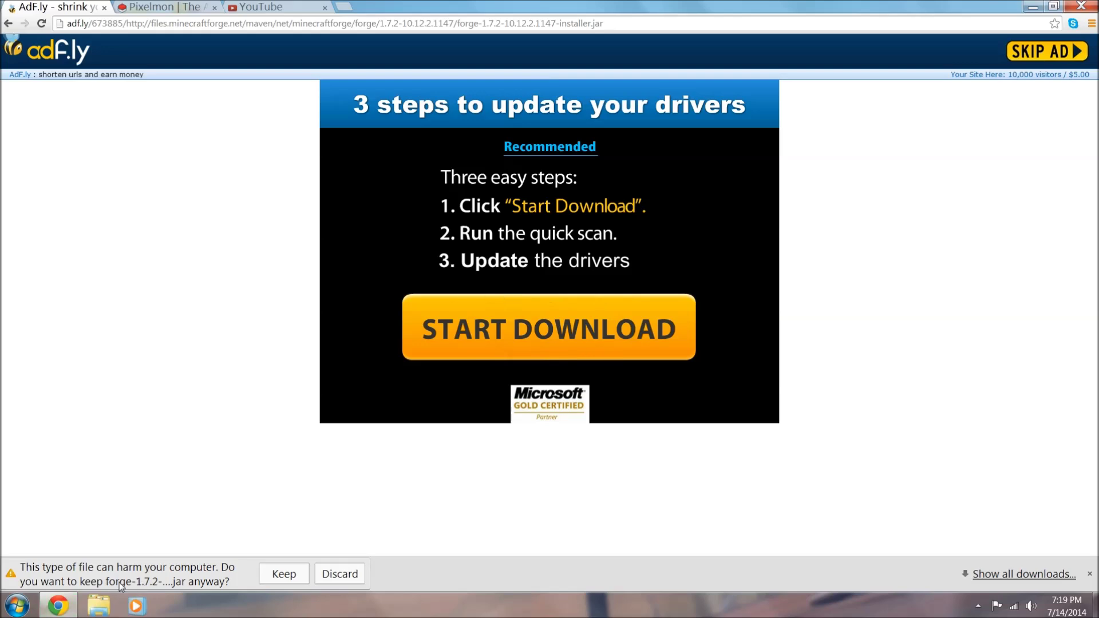
{"action": "left_click", "coordinate": [268, 573]}
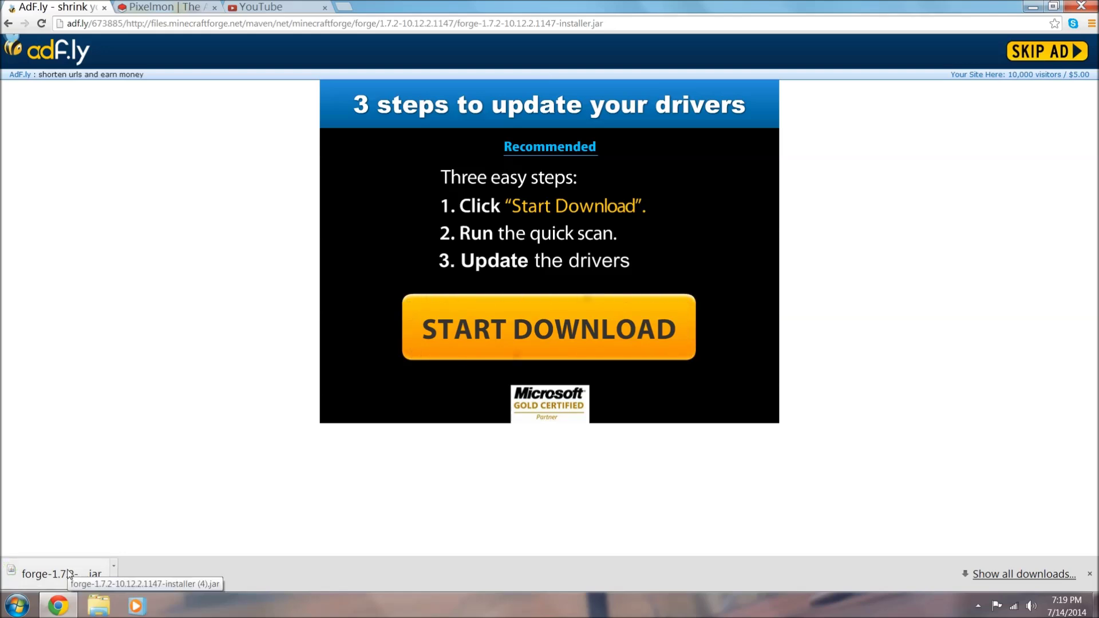
- Place a copy of the downloaded Forge installer jar on the desktop and minimise the browser
{"action": "double_click", "coordinate": [417, 5]}
{"action": "left_click_drag", "start_coordinate": [86, 550], "coordinate": [715, 237]}
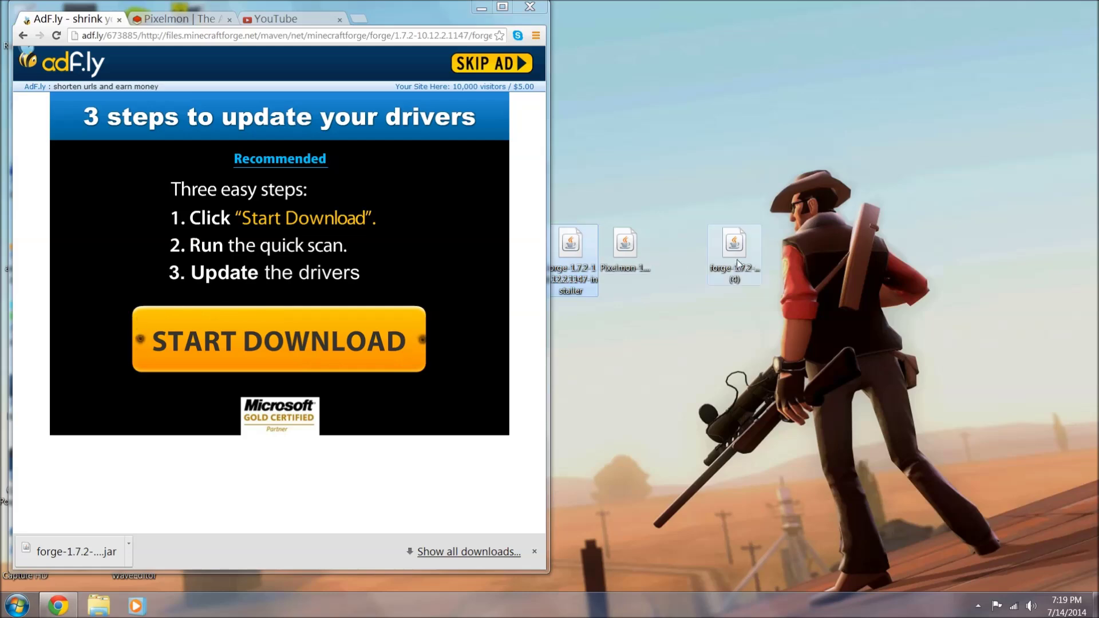
{"action": "left_click", "coordinate": [502, 7]}
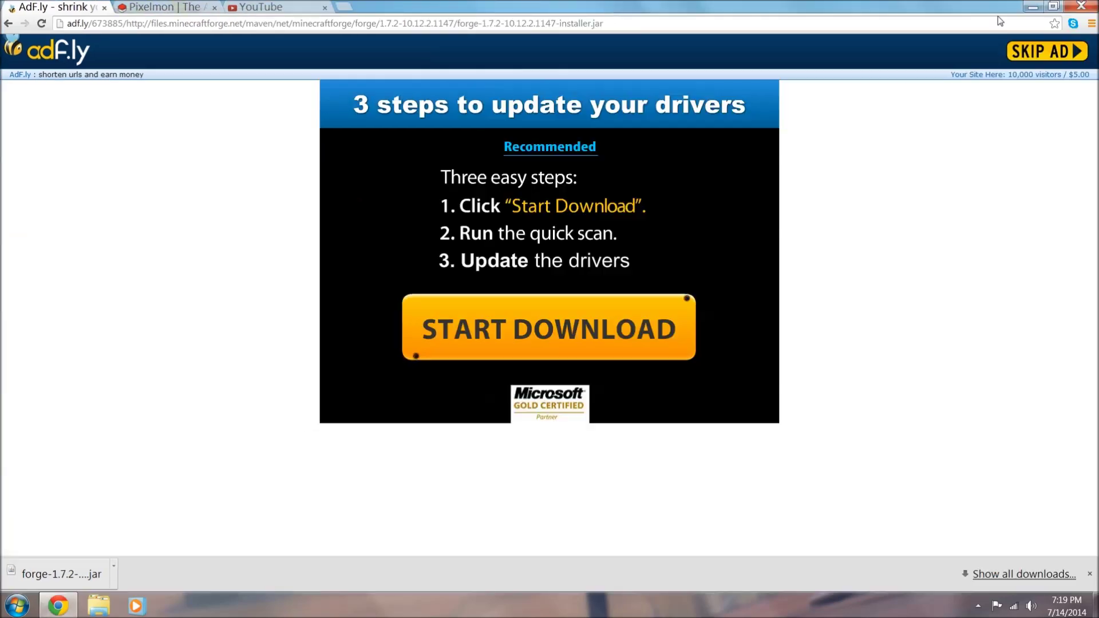
{"action": "left_click", "coordinate": [1033, 7]}
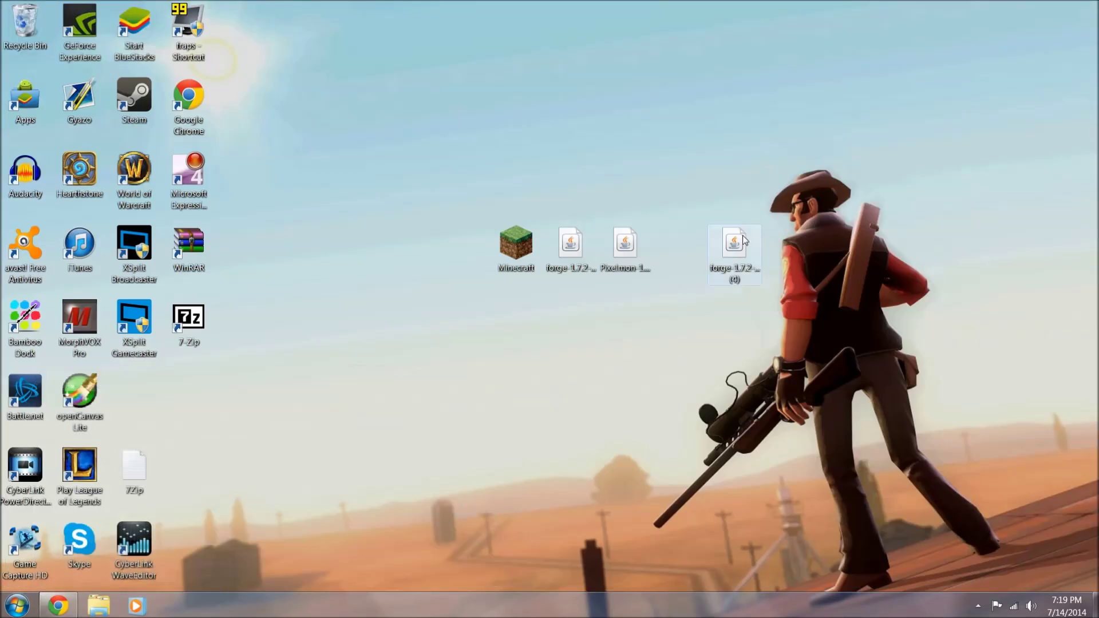
- Scan the desktop copy forge-1.7.2-10.12.2.1147-installer (4).jar for viruses with avast and close the scan report
{"action": "right_click", "coordinate": [743, 239]}
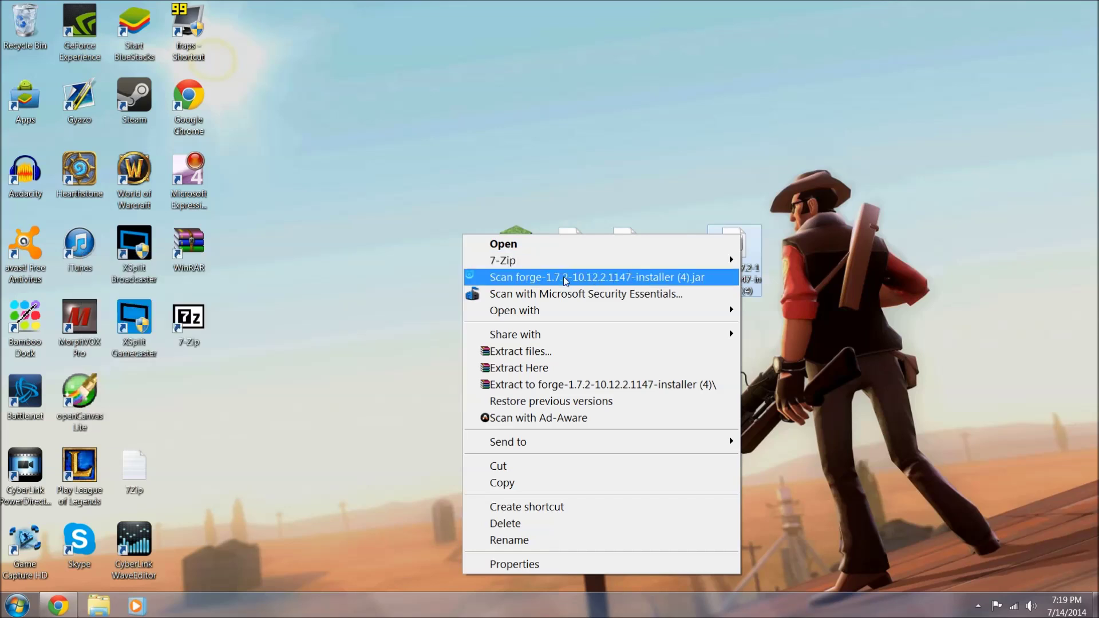
{"action": "left_click", "coordinate": [565, 279]}
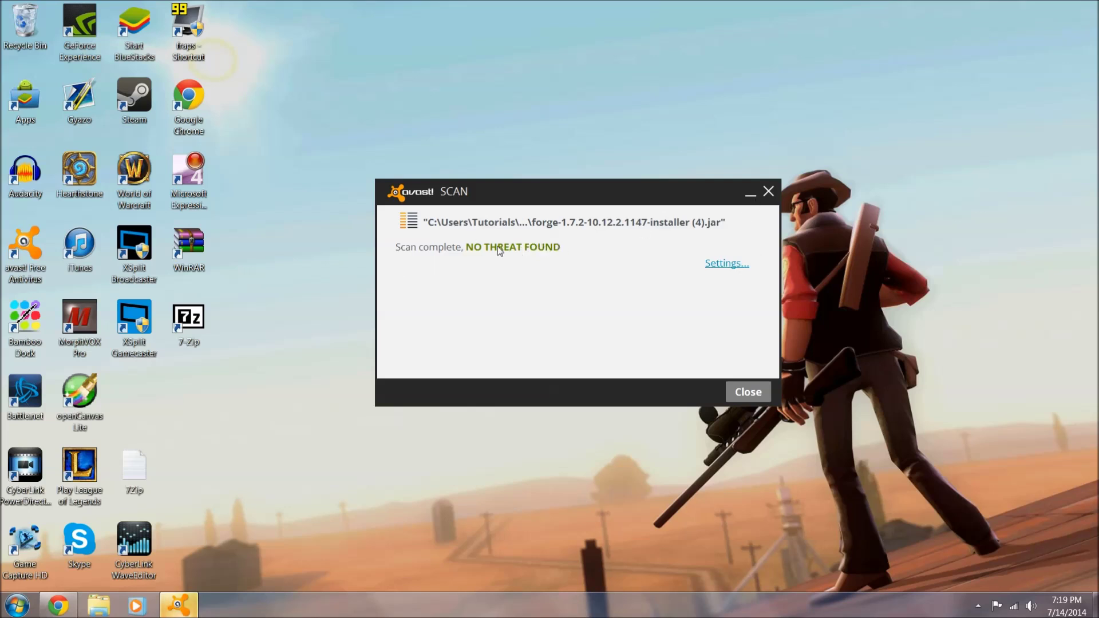
{"action": "left_click", "coordinate": [769, 191]}
- Delete the duplicate Forge installer (4) from the desktop
{"action": "left_click", "coordinate": [731, 254]}
{"action": "key", "text": "Delete"}
{"action": "key", "text": "Return"}
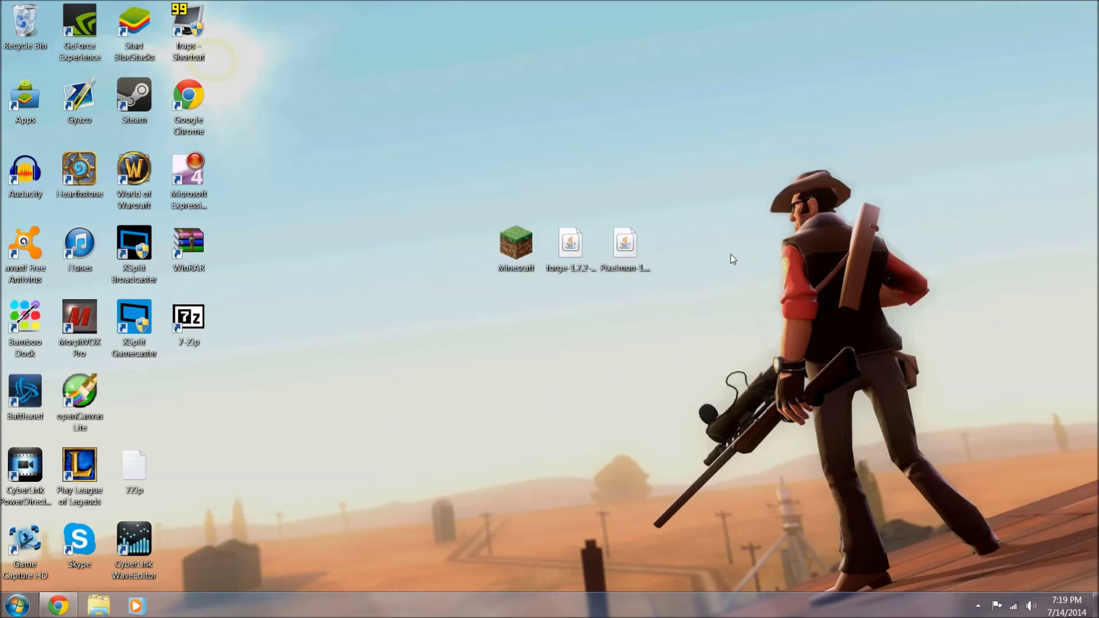
- Check the full file names of the Forge installer and the Pixelmon jar on the desktop
{"action": "left_click", "coordinate": [578, 258]}
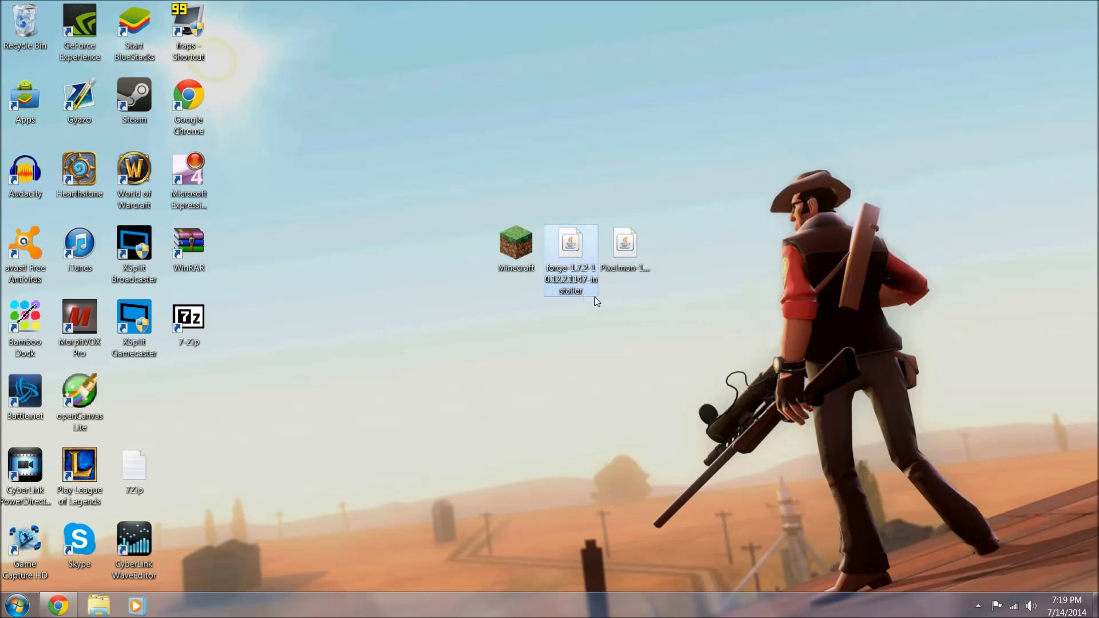
{"action": "left_click", "coordinate": [625, 295]}
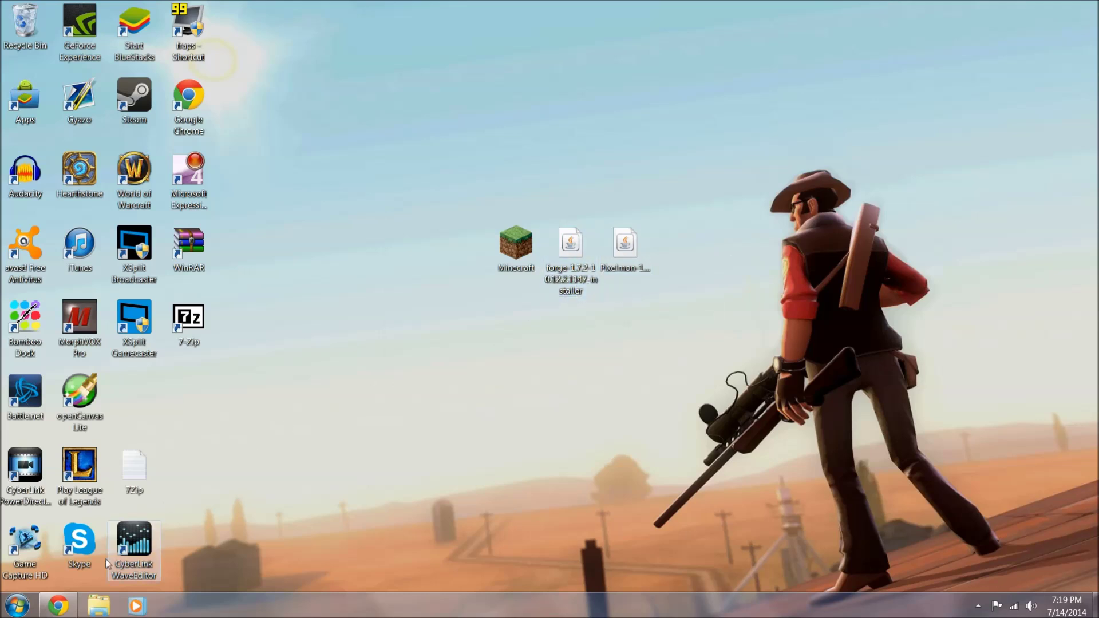
{"action": "left_click", "coordinate": [630, 251]}
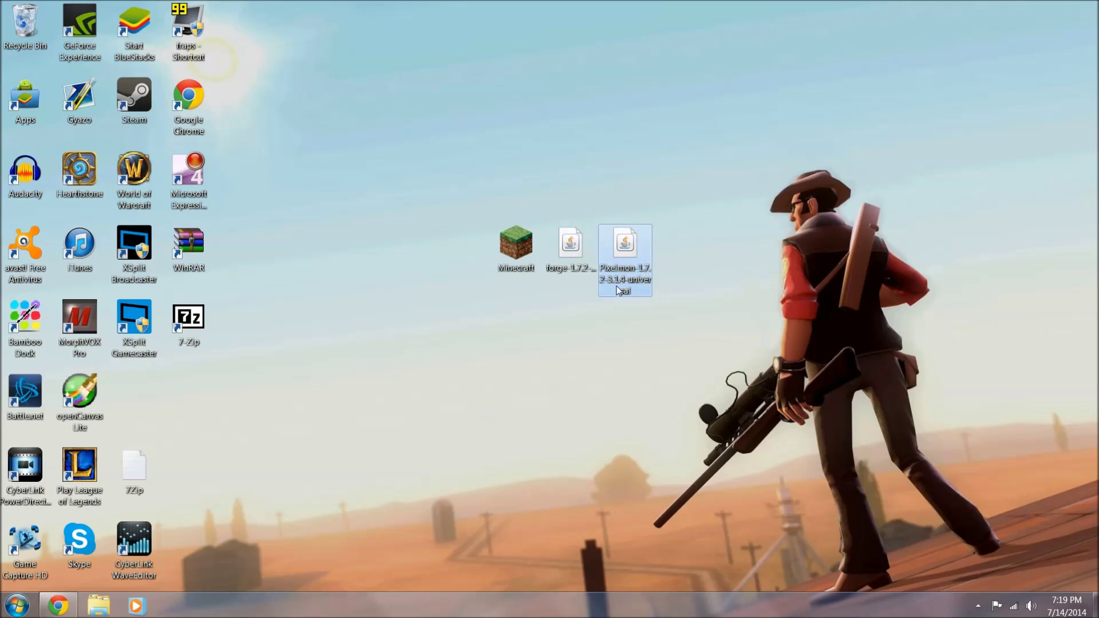
{"action": "left_click", "coordinate": [695, 276]}
- Switch back to Chrome and close the AdF.ly page to bring up the Pixelmon downloads page
{"action": "left_click", "coordinate": [59, 615]}
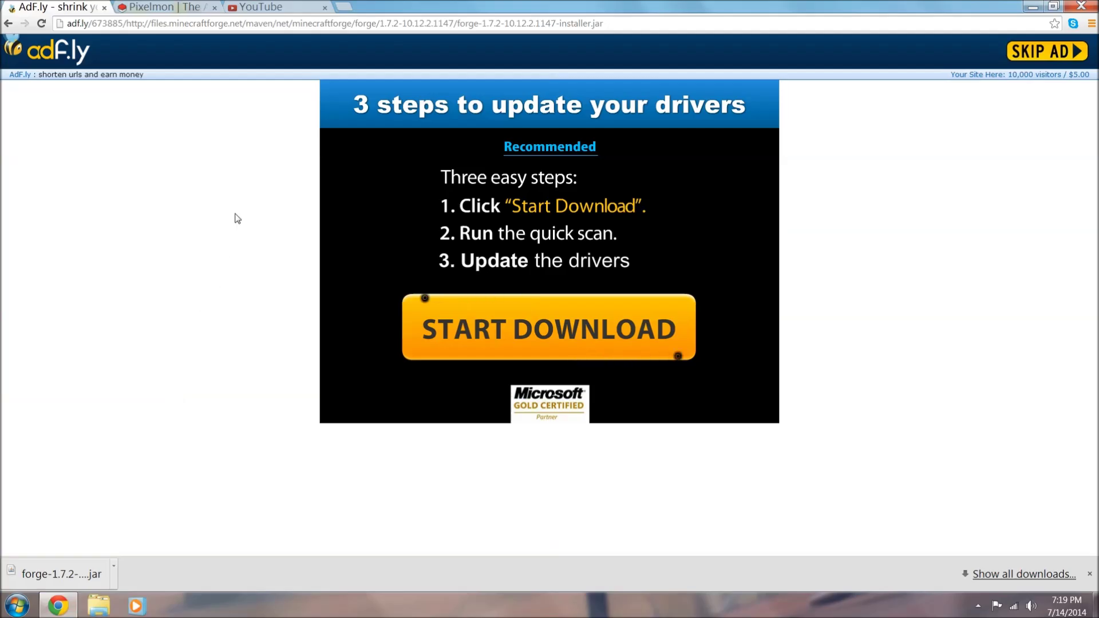
{"action": "left_click", "coordinate": [105, 8]}
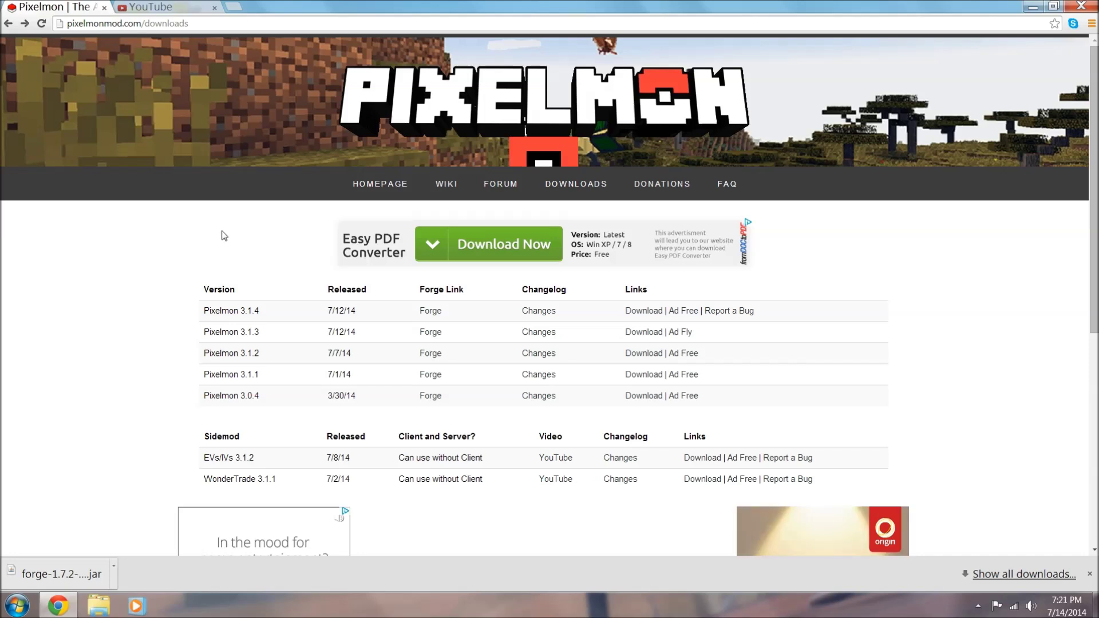
- Examine the Pixelmon version table, comparing the 3.1.4 entry with the older releases and locating its download links
{"action": "left_click_drag", "start_coordinate": [202, 293], "coordinate": [916, 405]}
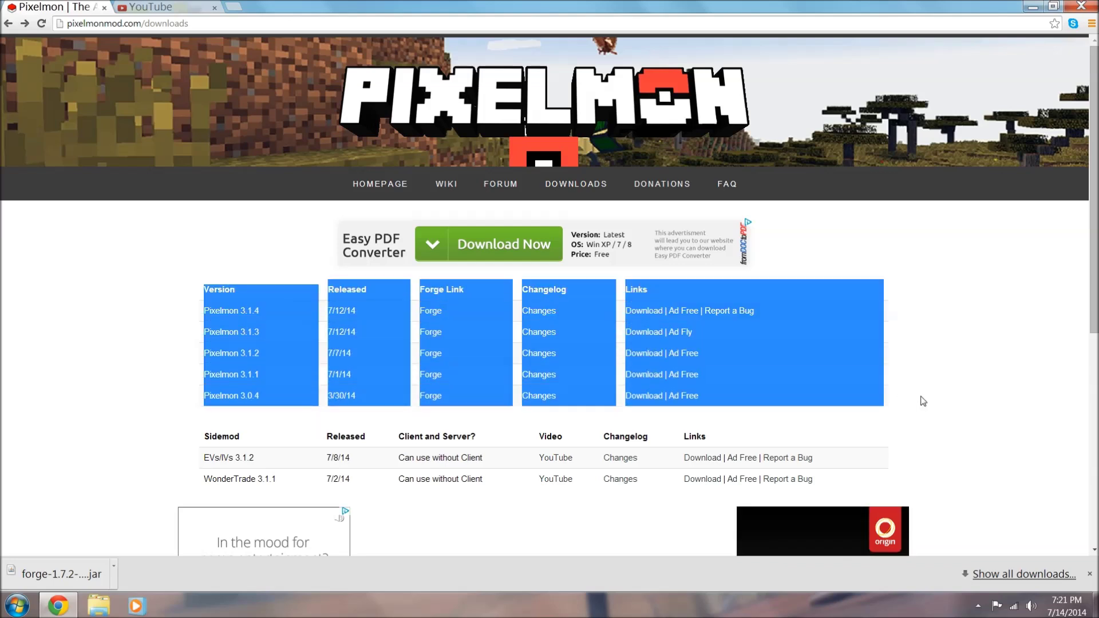
{"action": "left_click", "coordinate": [799, 364]}
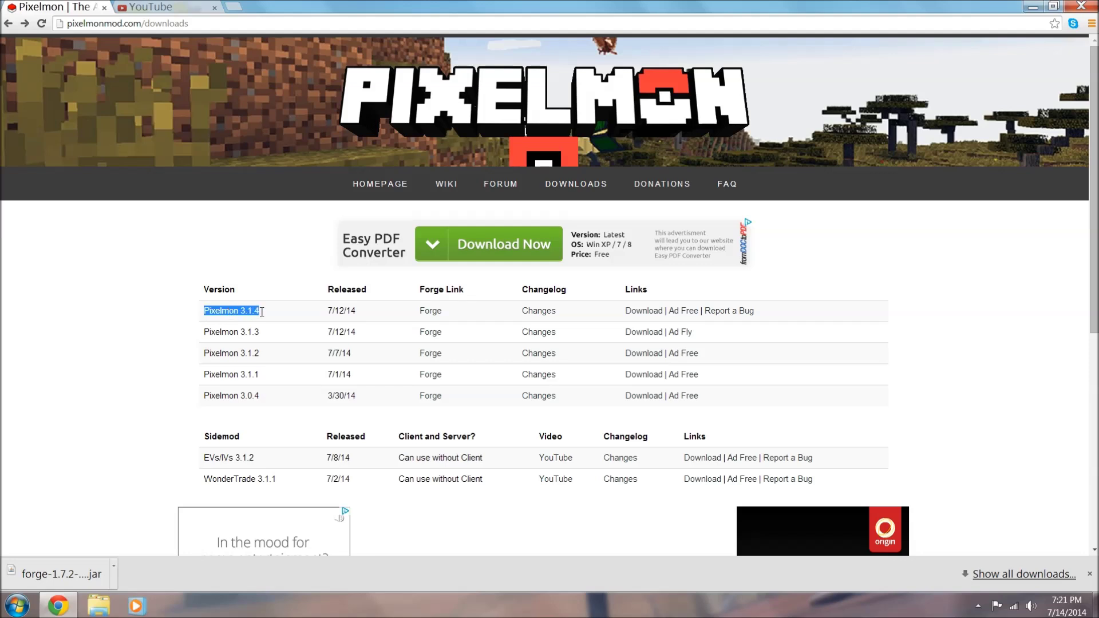
{"action": "left_click", "coordinate": [245, 327]}
{"action": "left_click_drag", "start_coordinate": [205, 333], "coordinate": [259, 396]}
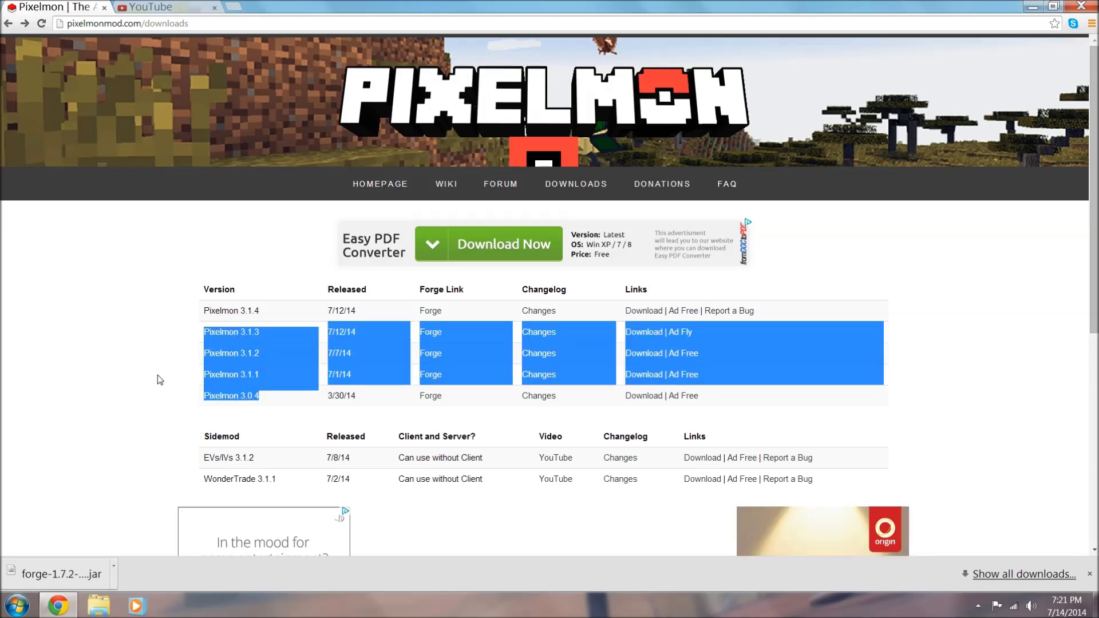
{"action": "left_click", "coordinate": [159, 380]}
{"action": "left_click_drag", "start_coordinate": [203, 311], "coordinate": [783, 314]}
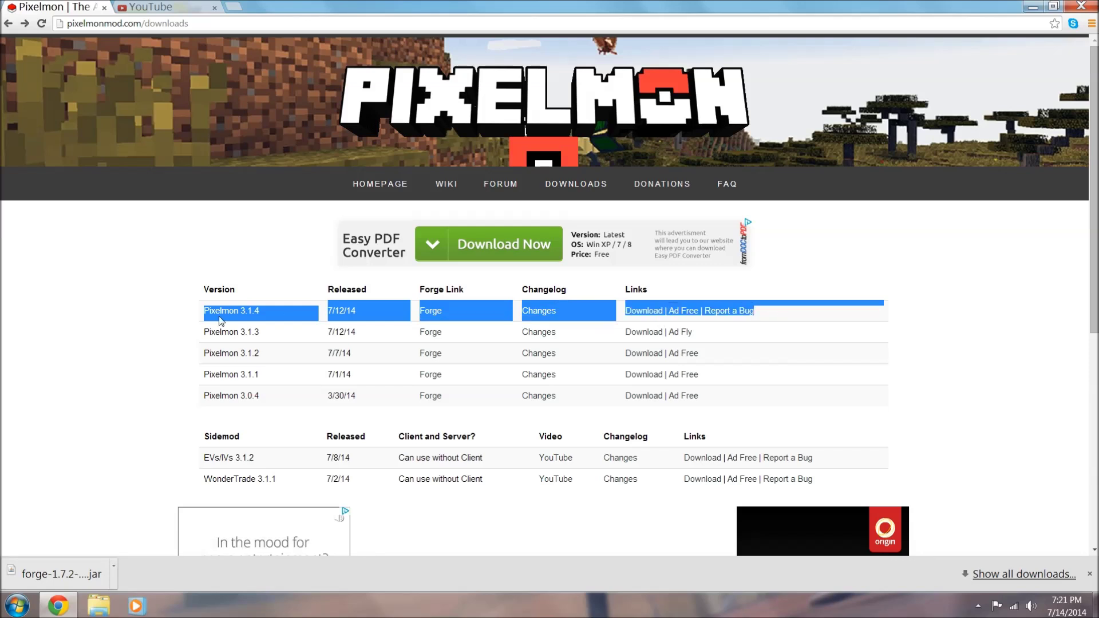
{"action": "left_click", "coordinate": [183, 322]}
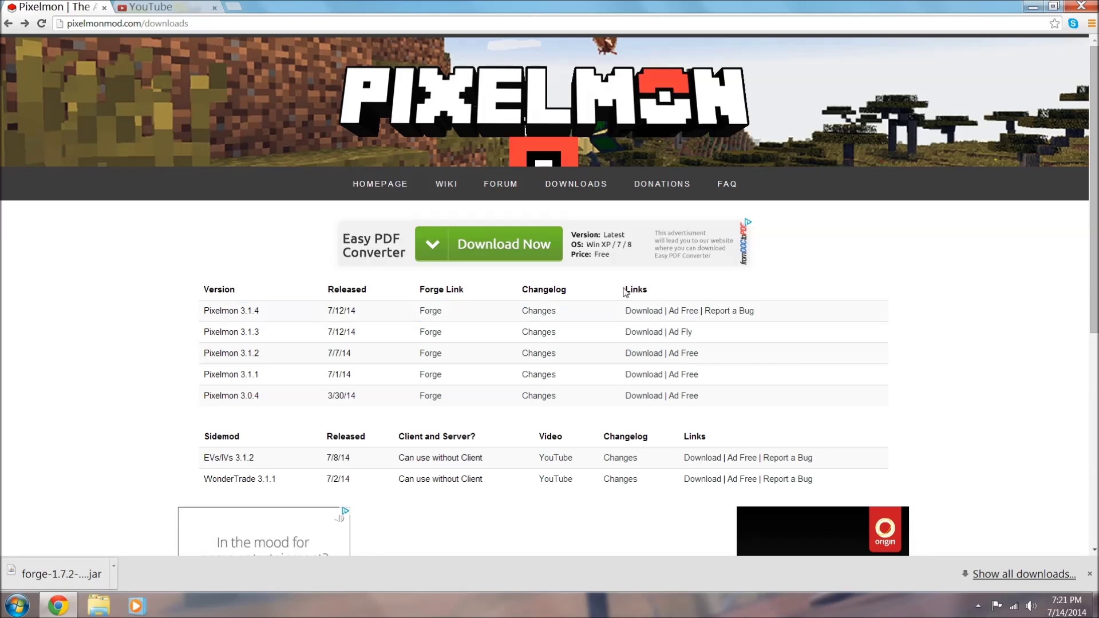
{"action": "left_click_drag", "start_coordinate": [646, 288], "coordinate": [661, 289]}
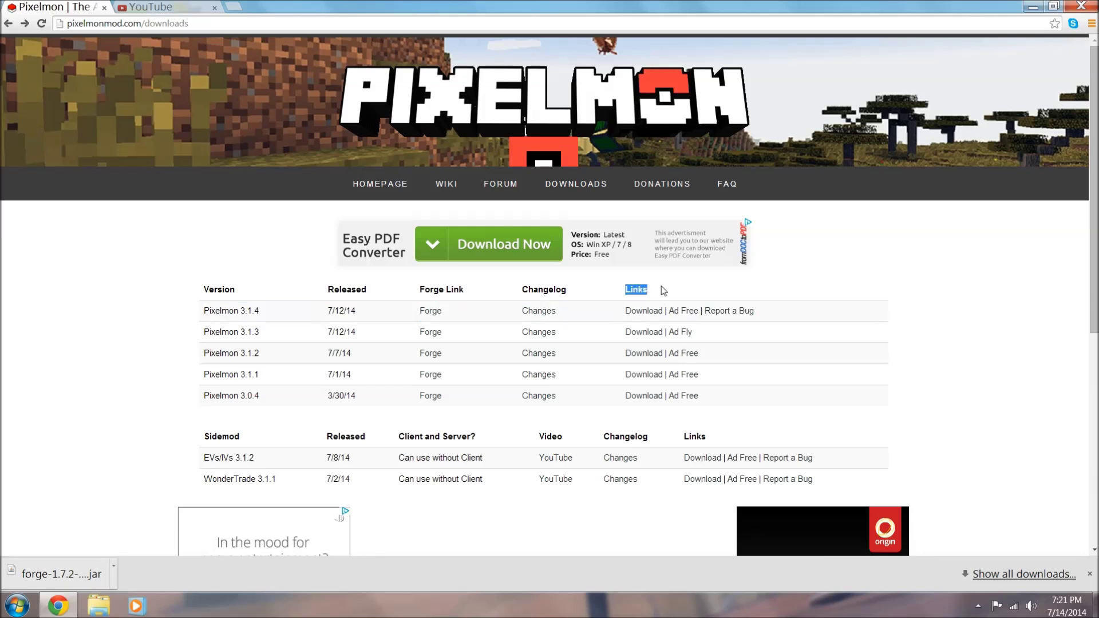
- Download Pixelmon 3.1.4, skipping the ad page and starting the Pixelmon-1.7.2-3.1.4-universal.jar download on MediaFire
{"action": "left_click", "coordinate": [644, 310]}
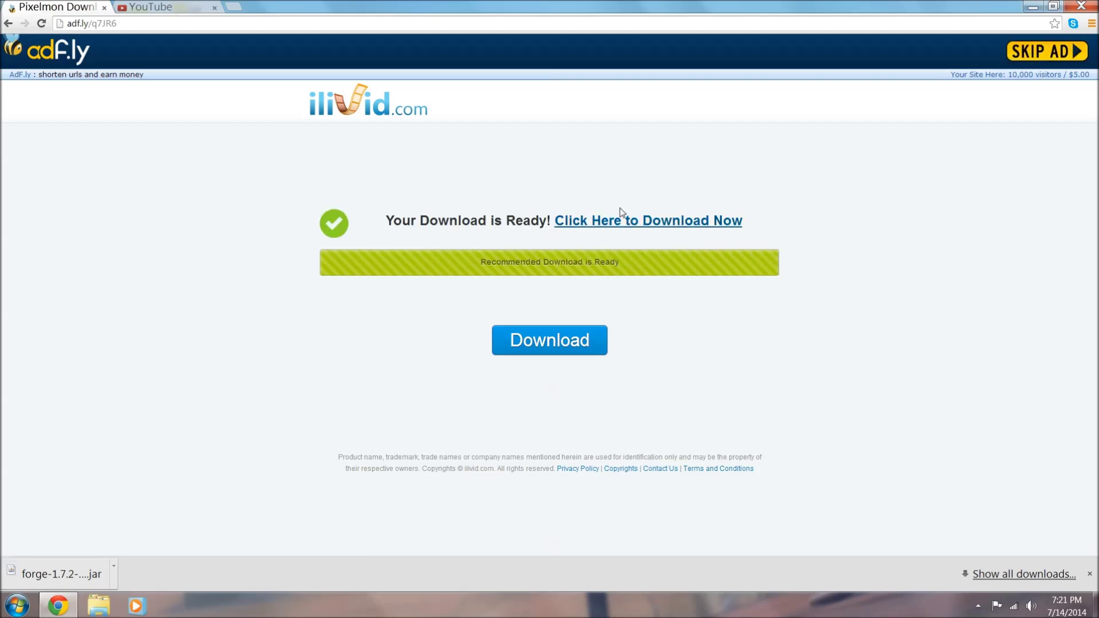
{"action": "left_click", "coordinate": [1037, 47]}
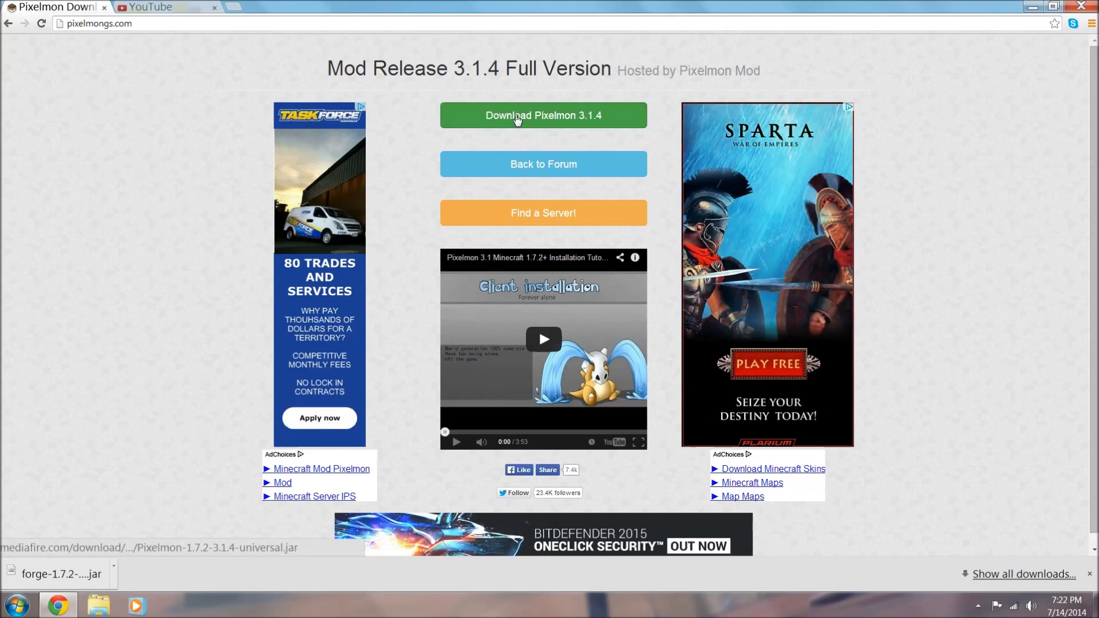
{"action": "left_click", "coordinate": [484, 128]}
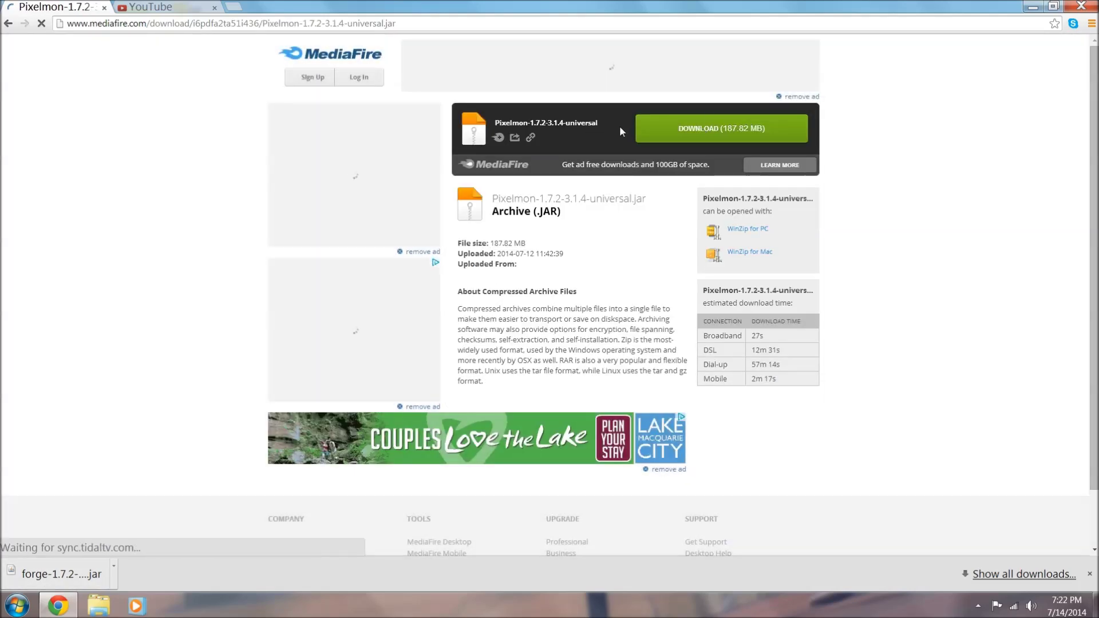
{"action": "left_click", "coordinate": [702, 133]}
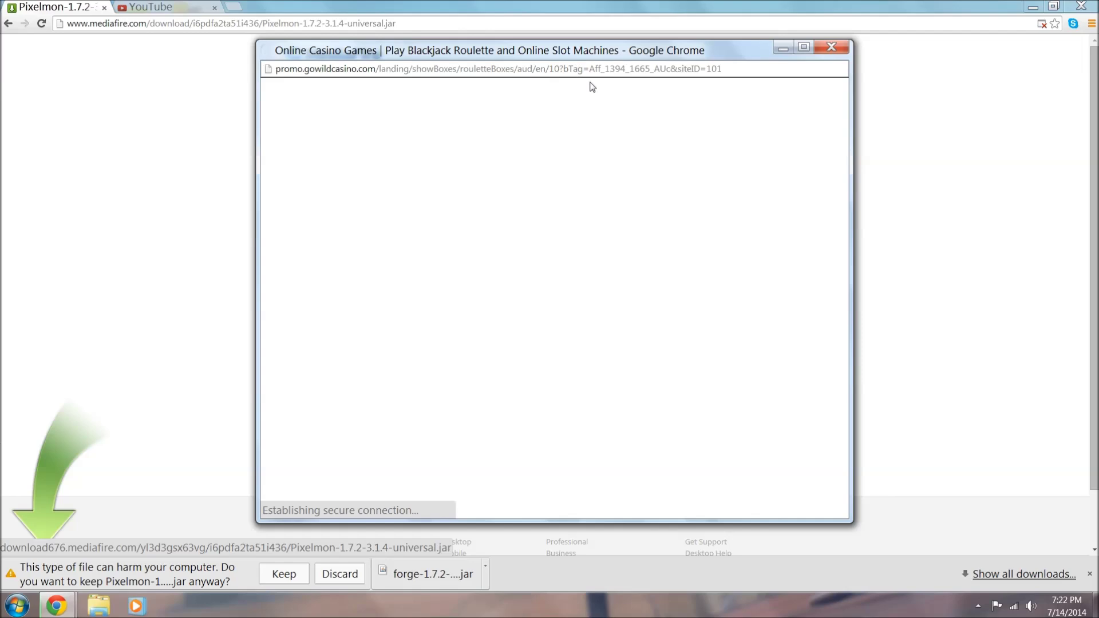
- Close the casino pop-up window and keep the Pixelmon jar despite the browser's file warning
{"action": "left_click_drag", "start_coordinate": [353, 50], "coordinate": [366, 58]}
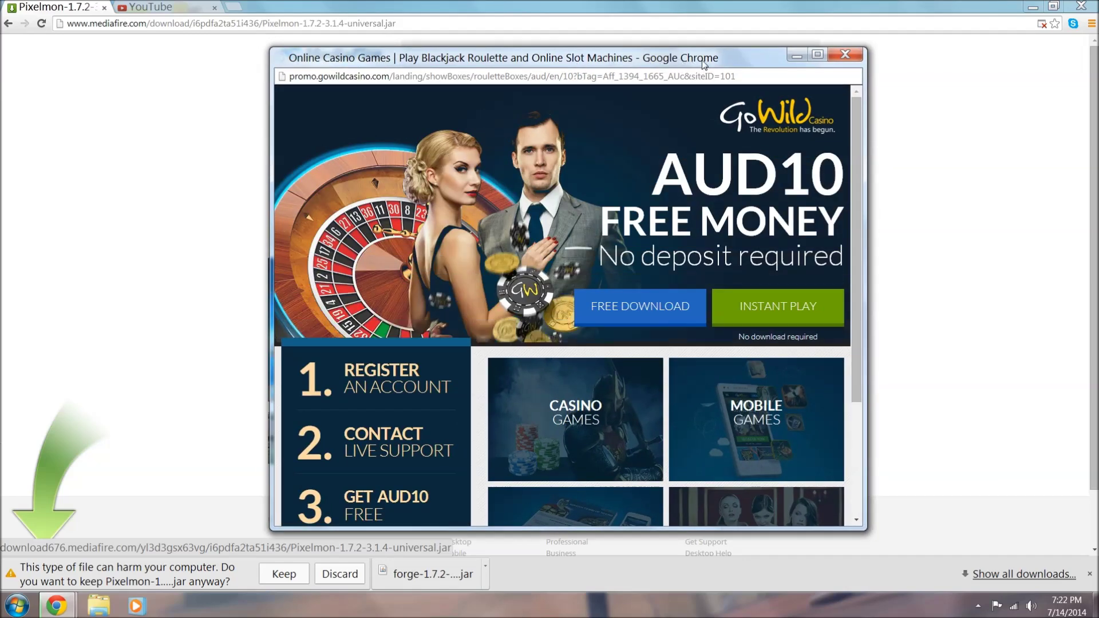
{"action": "left_click", "coordinate": [835, 55]}
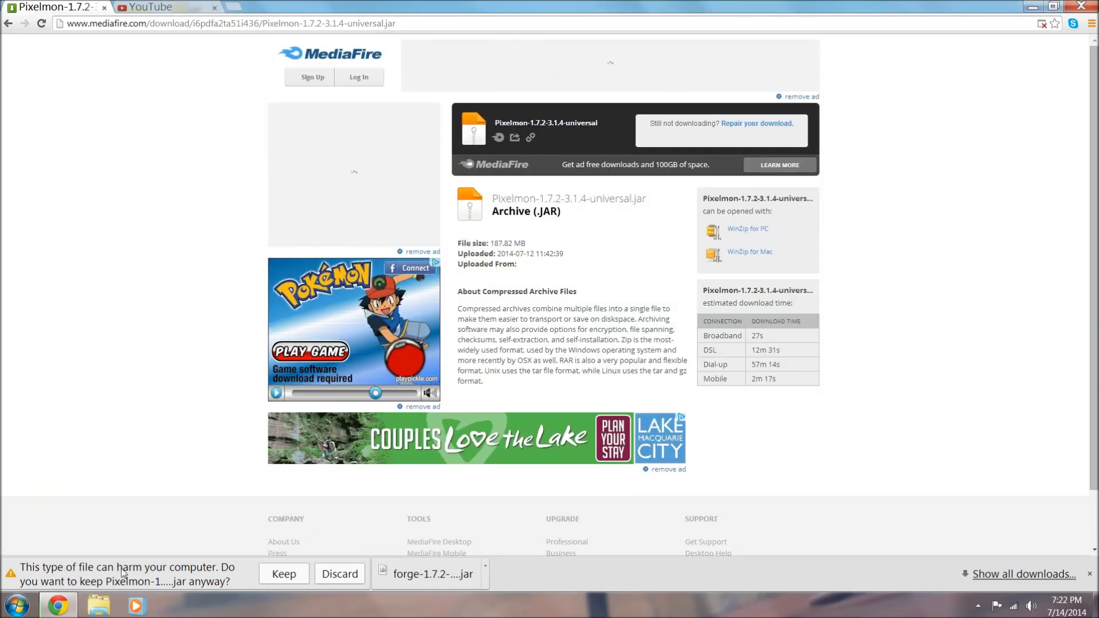
{"action": "left_click", "coordinate": [269, 575]}
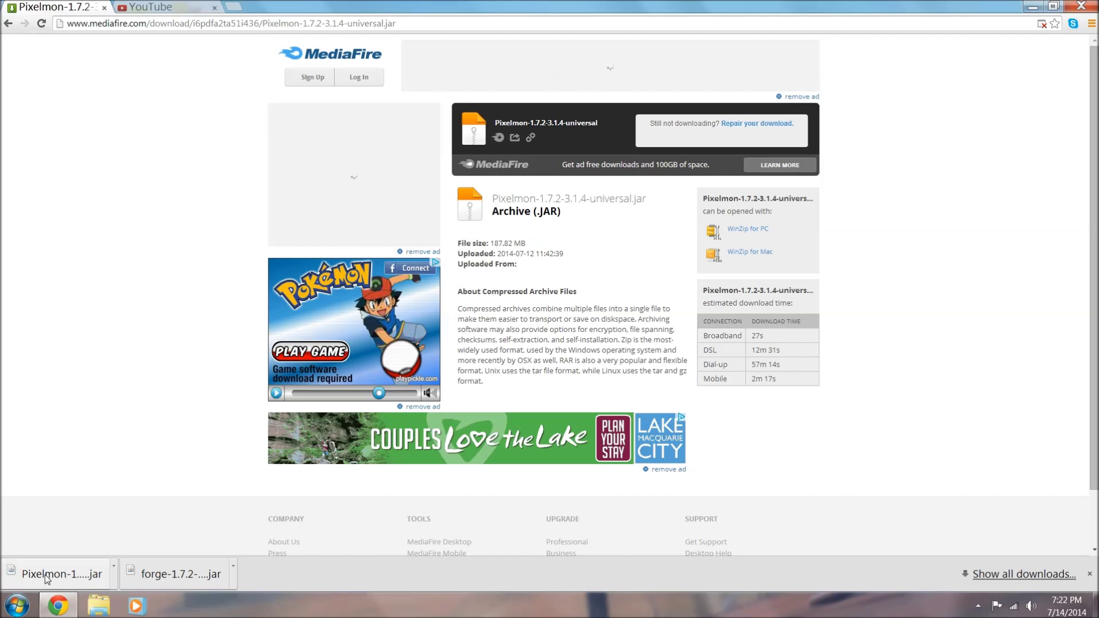
- Copy the downloaded Pixelmon jar from the browser to the desktop, and close the MediaFire page and minimise the browser
{"action": "double_click", "coordinate": [855, 6]}
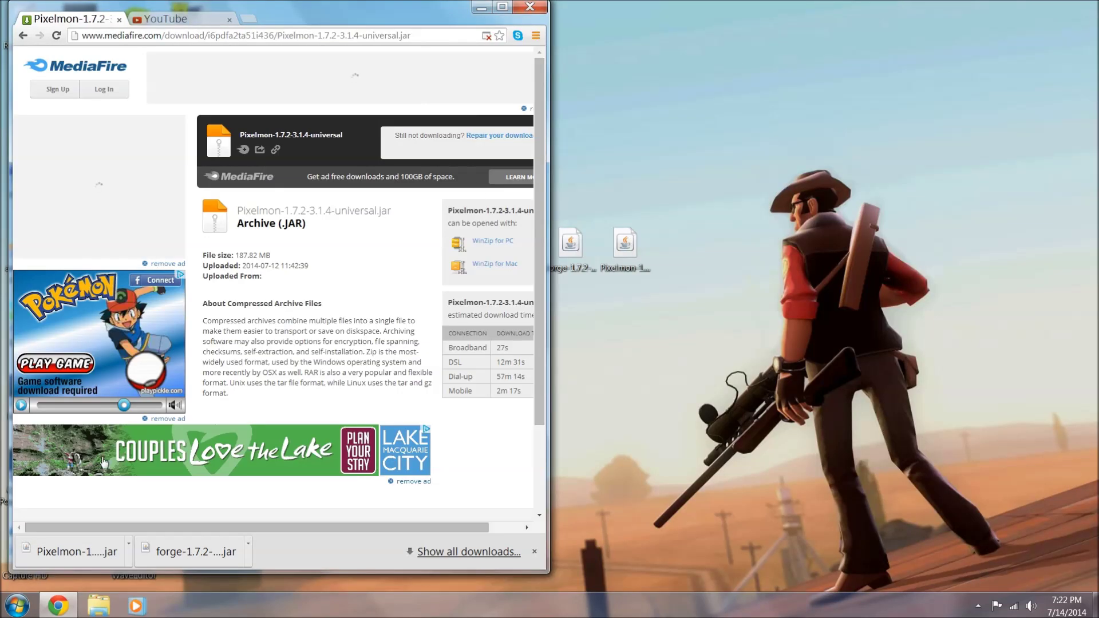
{"action": "left_click_drag", "start_coordinate": [85, 551], "coordinate": [742, 127]}
{"action": "left_click", "coordinate": [503, 7]}
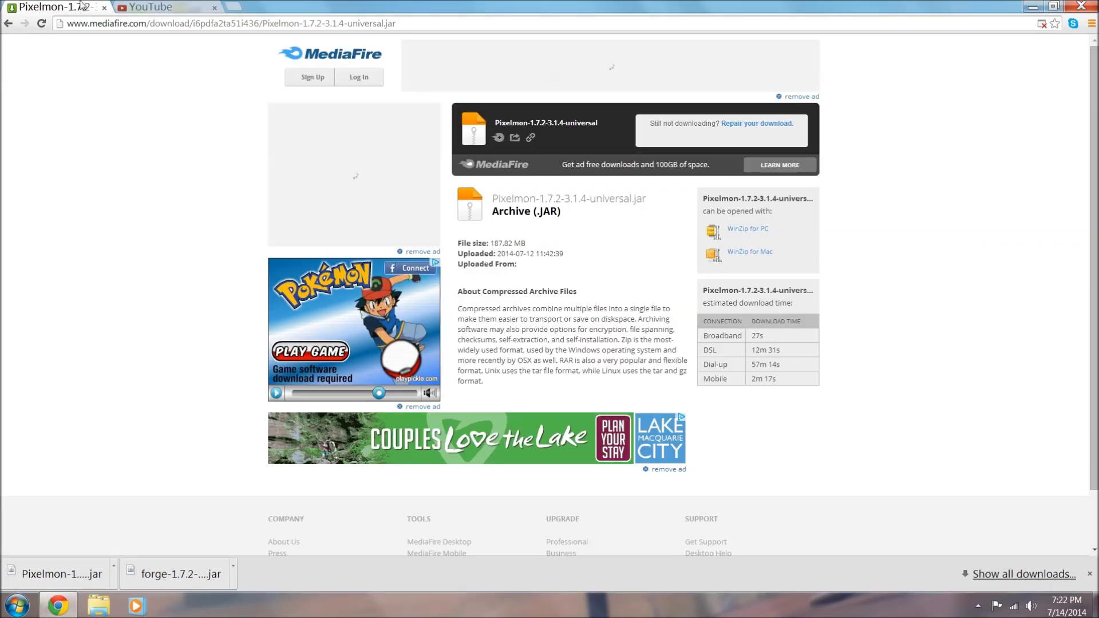
{"action": "left_click", "coordinate": [105, 8]}
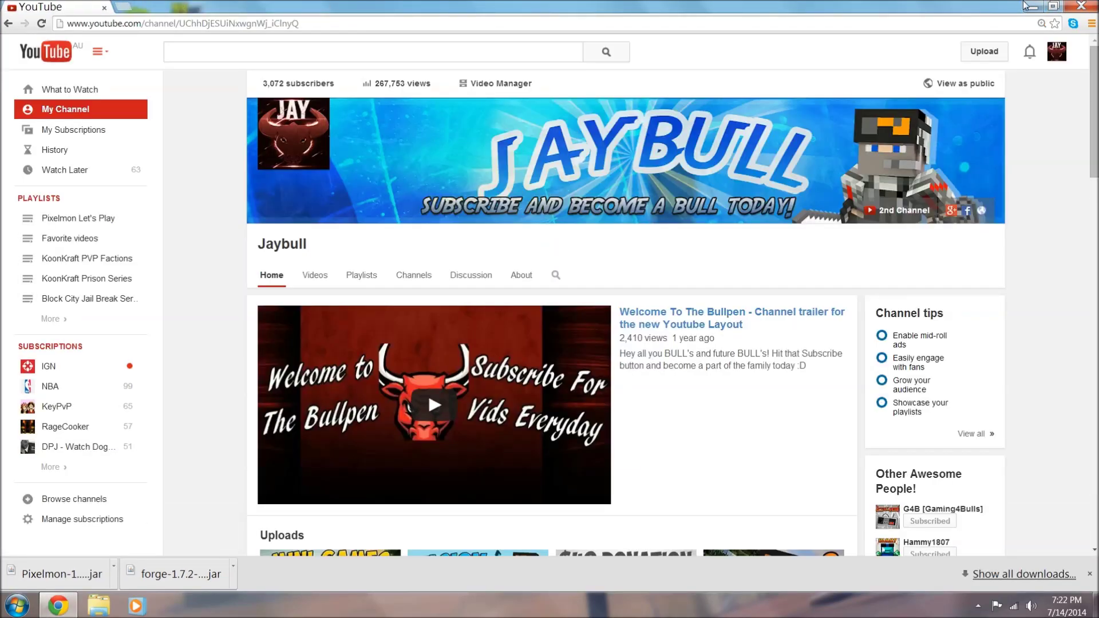
{"action": "left_click", "coordinate": [1025, 7]}
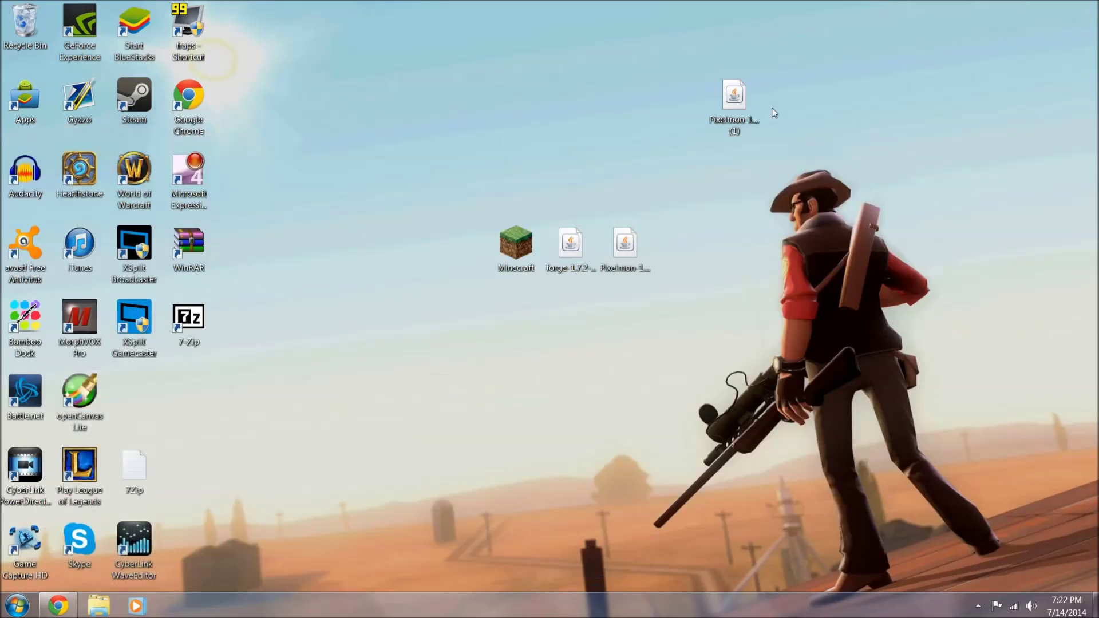
- Delete the duplicate Pixelmon jar marked (1) from the desktop and move the CyberLink WaveEditor shortcut to just below XSplit Gamecaster
{"action": "left_click", "coordinate": [625, 245]}
{"action": "left_click", "coordinate": [719, 120]}
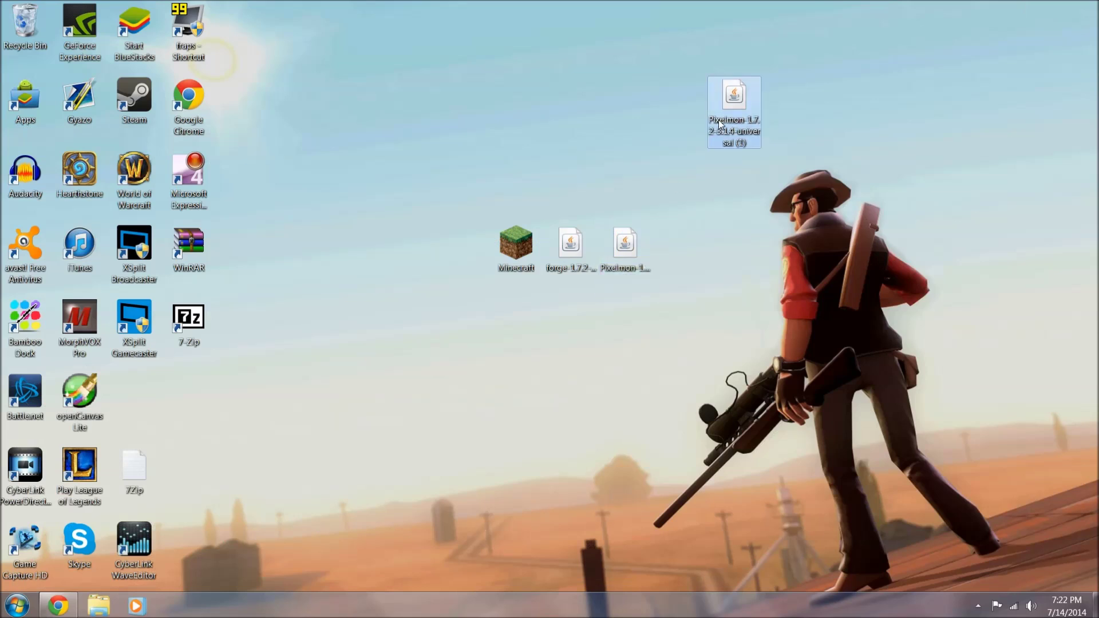
{"action": "key", "text": "Delete"}
{"action": "key", "text": "Return"}
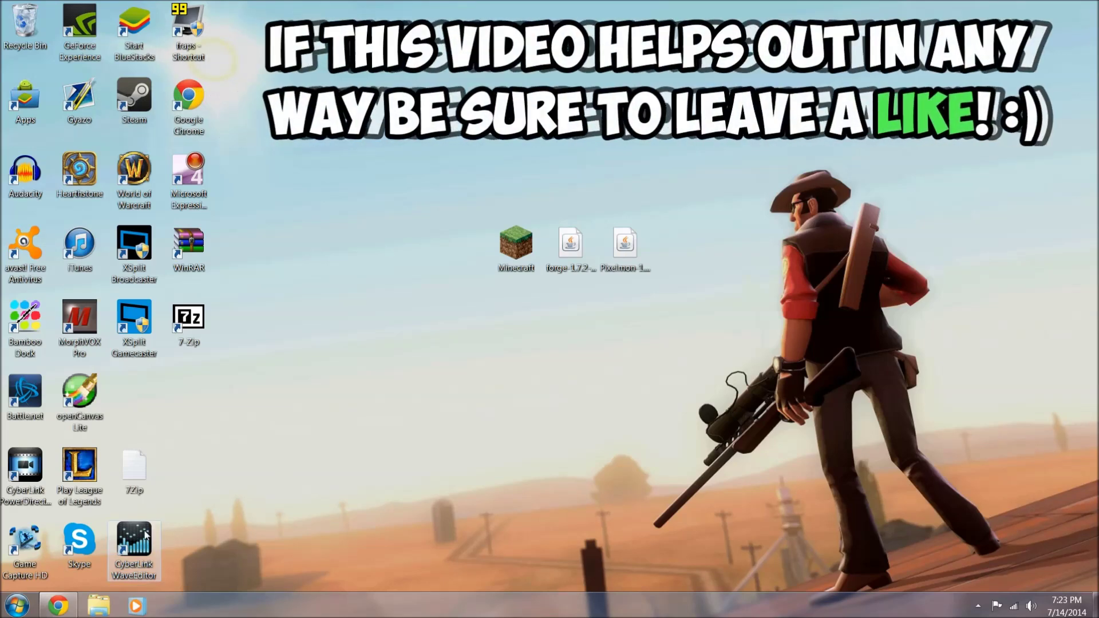
{"action": "left_click_drag", "start_coordinate": [134, 541], "coordinate": [140, 403]}
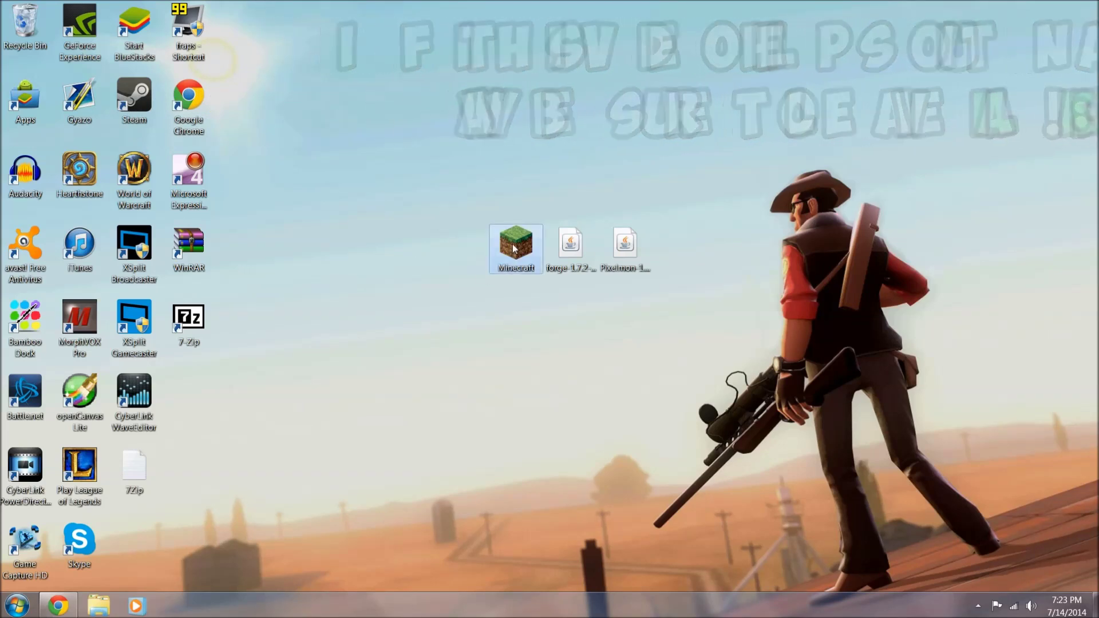
{"action": "left_click_drag", "start_coordinate": [444, 206], "coordinate": [707, 320]}
{"action": "left_click", "coordinate": [700, 273]}
{"action": "left_click_drag", "start_coordinate": [701, 194], "coordinate": [440, 326]}
{"action": "left_click", "coordinate": [433, 203]}
{"action": "left_click_drag", "start_coordinate": [432, 202], "coordinate": [779, 337]}
{"action": "left_click_drag", "start_coordinate": [674, 217], "coordinate": [681, 216]}
{"action": "left_click_drag", "start_coordinate": [447, 221], "coordinate": [702, 334]}
{"action": "left_click", "coordinate": [689, 200]}
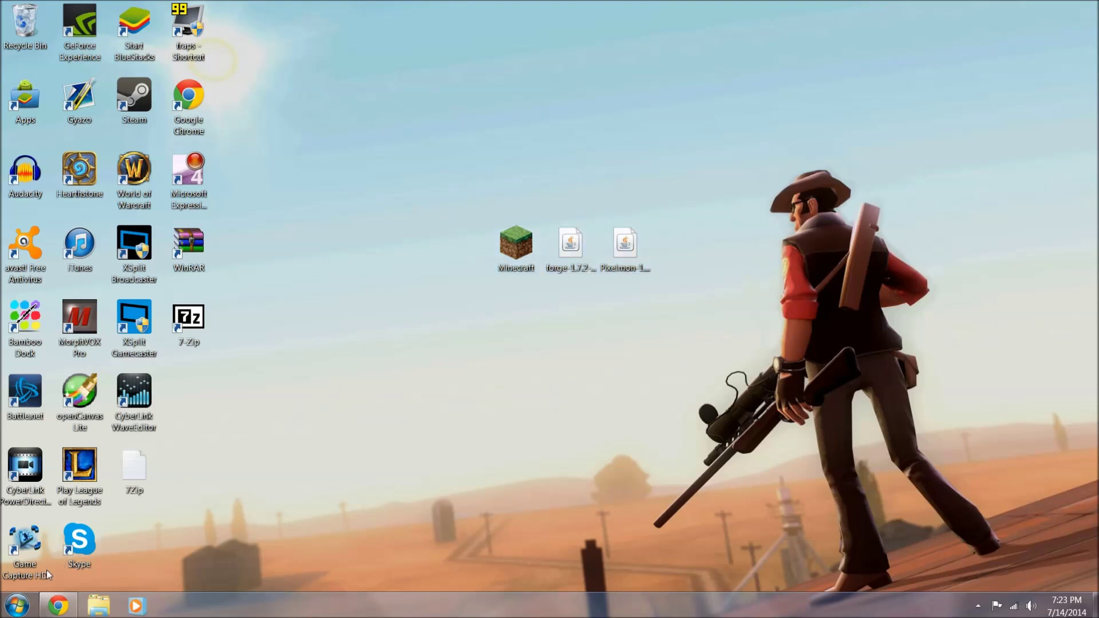
- Open the Roaming folder through %appdata%, select the .minecraft folder and snap the window to half of the screen
{"action": "left_click", "coordinate": [13, 609]}
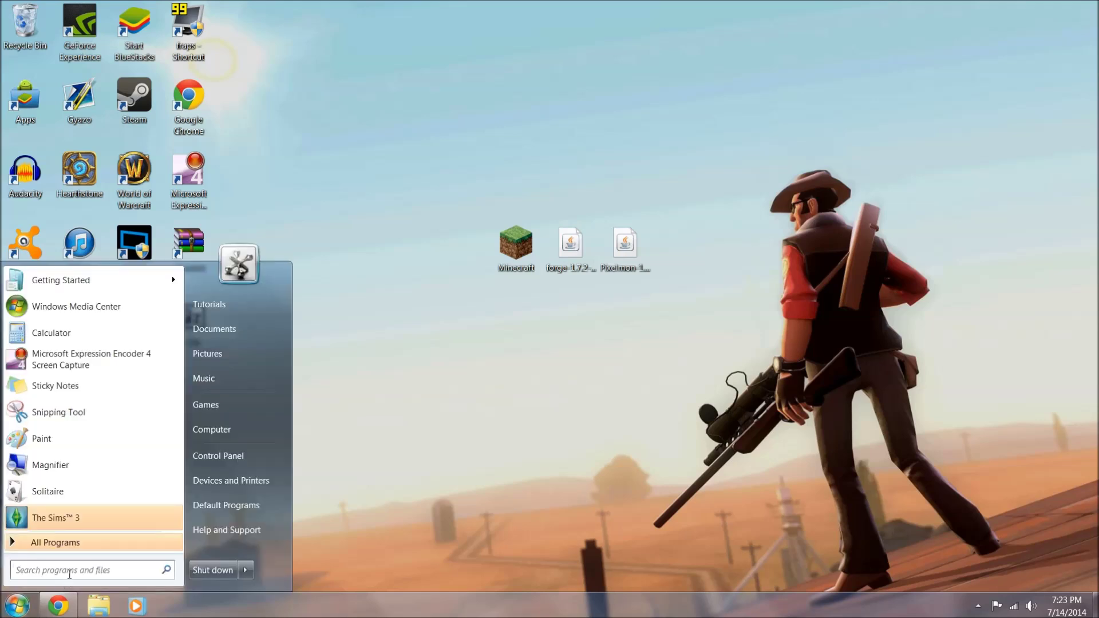
{"action": "type", "text": "%ap"}
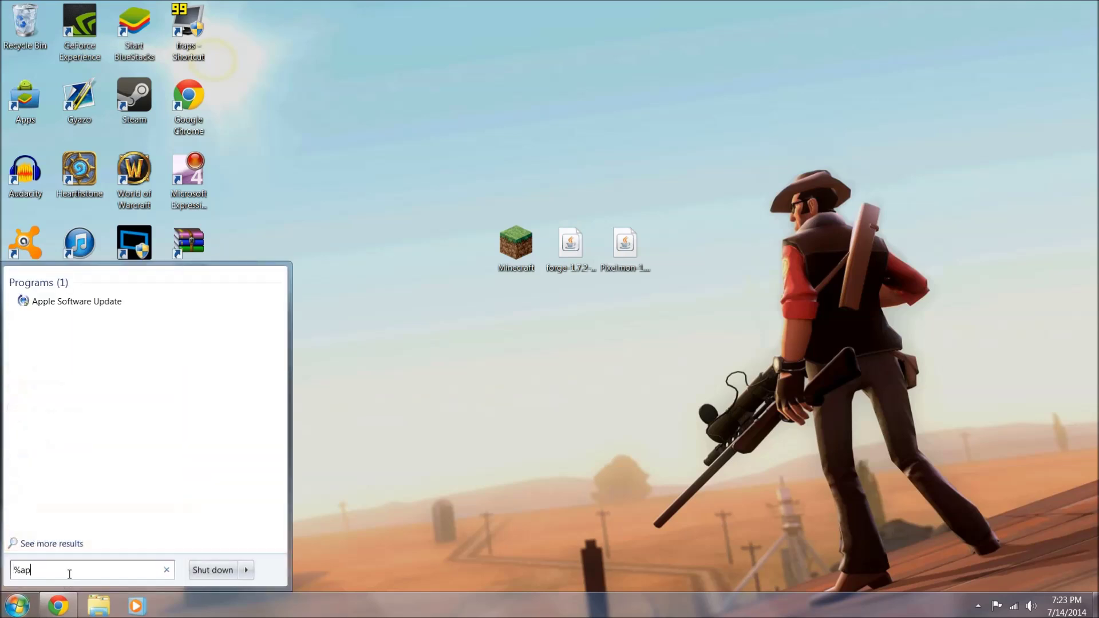
{"action": "type", "text": "pdata%"}
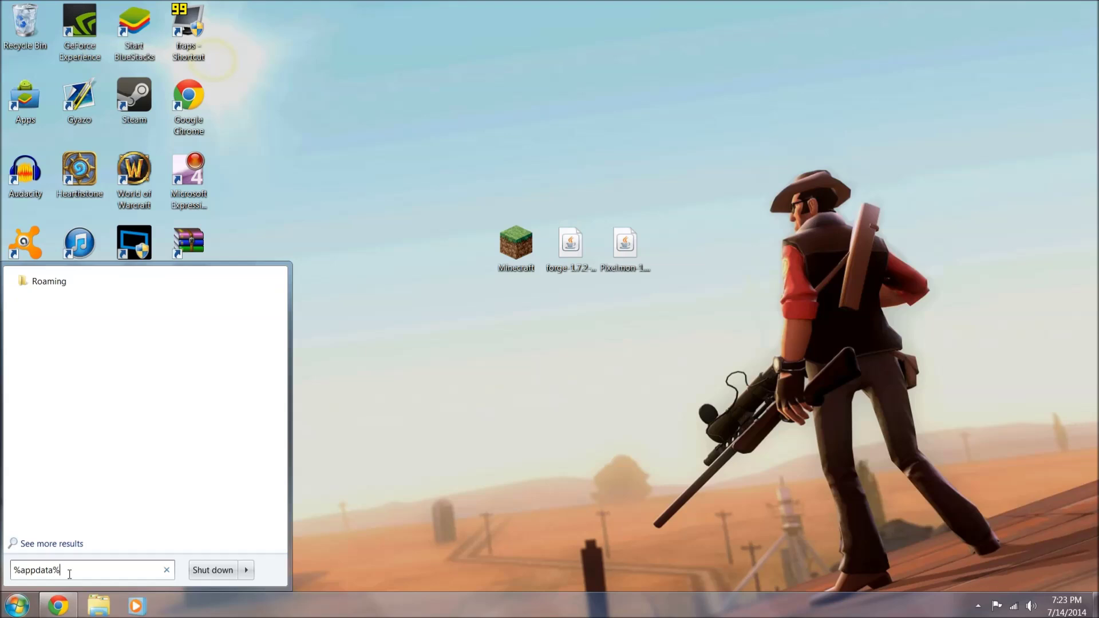
{"action": "key", "text": "Return"}
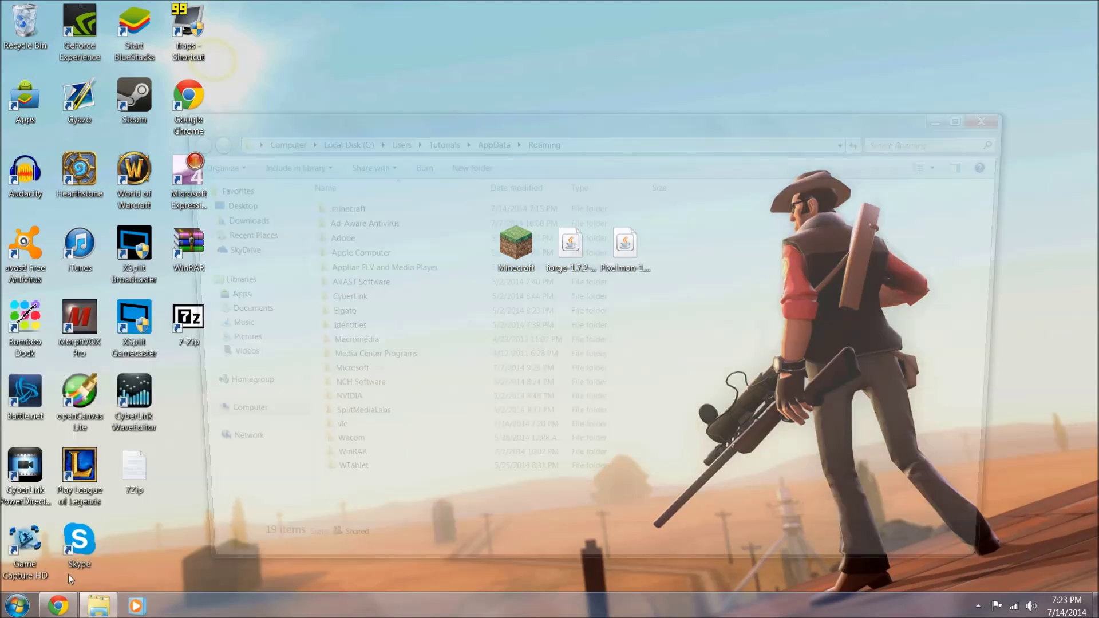
{"action": "left_click", "coordinate": [347, 208]}
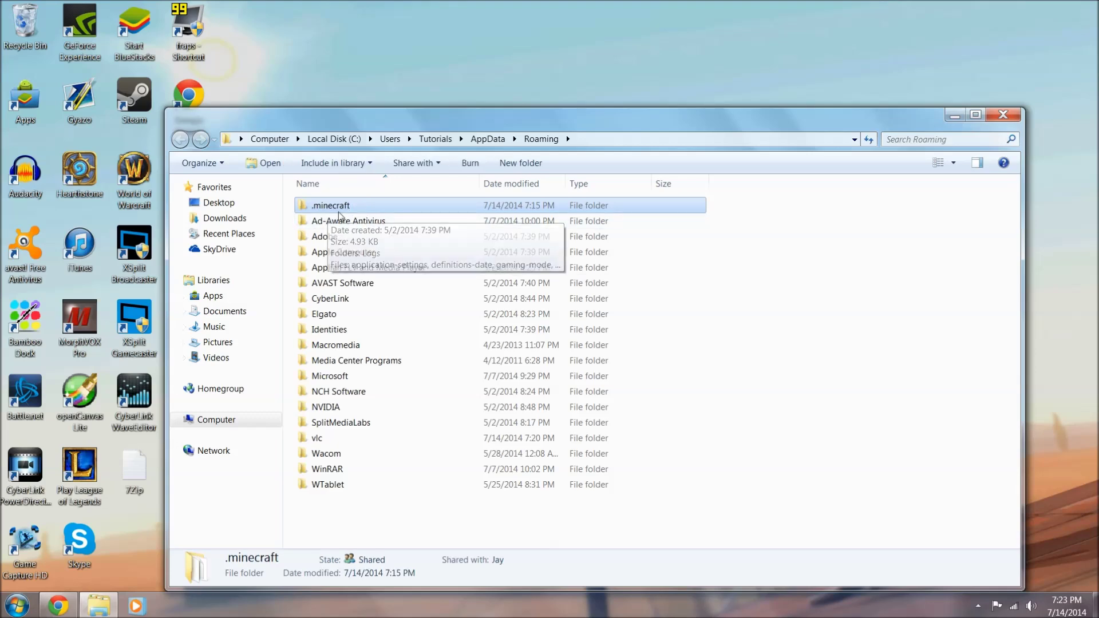
{"action": "left_click_drag", "start_coordinate": [727, 118], "coordinate": [1, 97]}
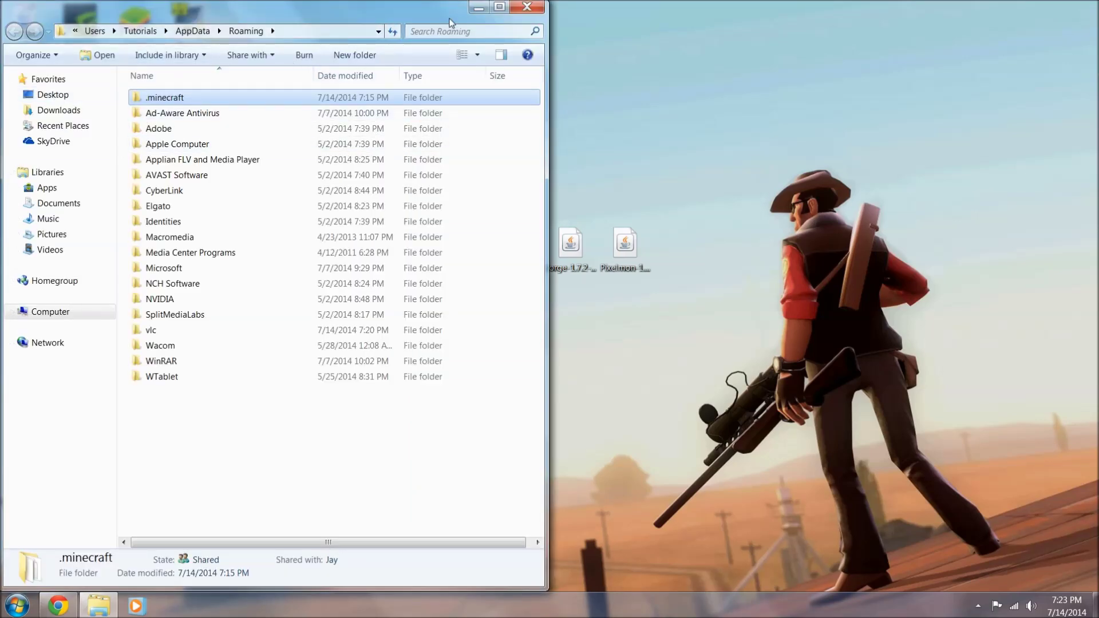
- Create a desktop folder named Minecraft Backup and place it away from the other icons
{"action": "left_click", "coordinate": [479, 9]}
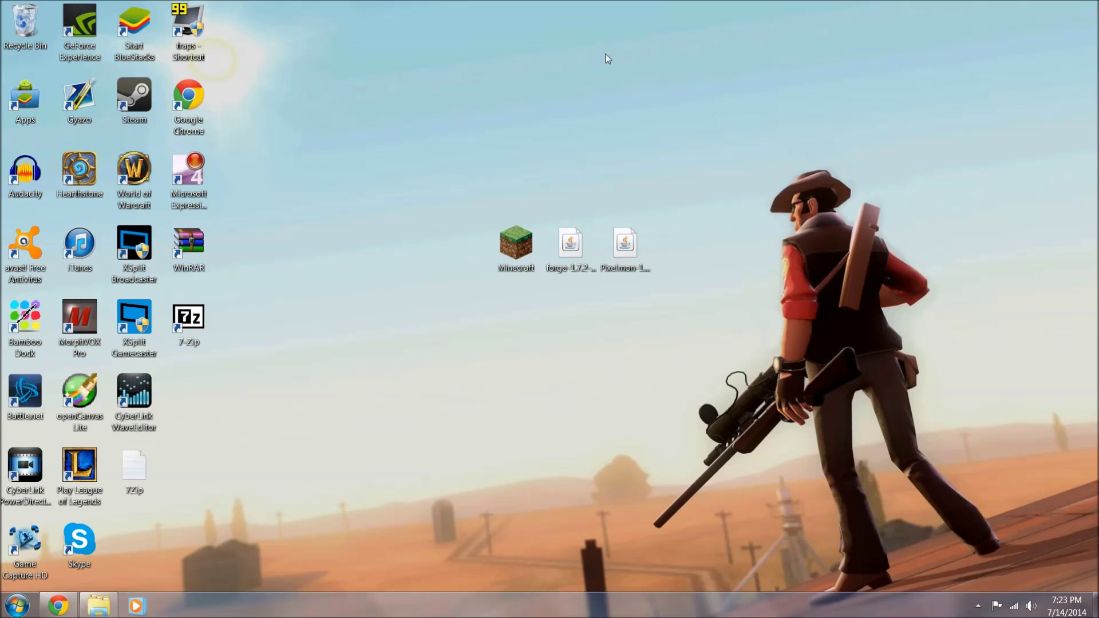
{"action": "right_click", "coordinate": [600, 61]}
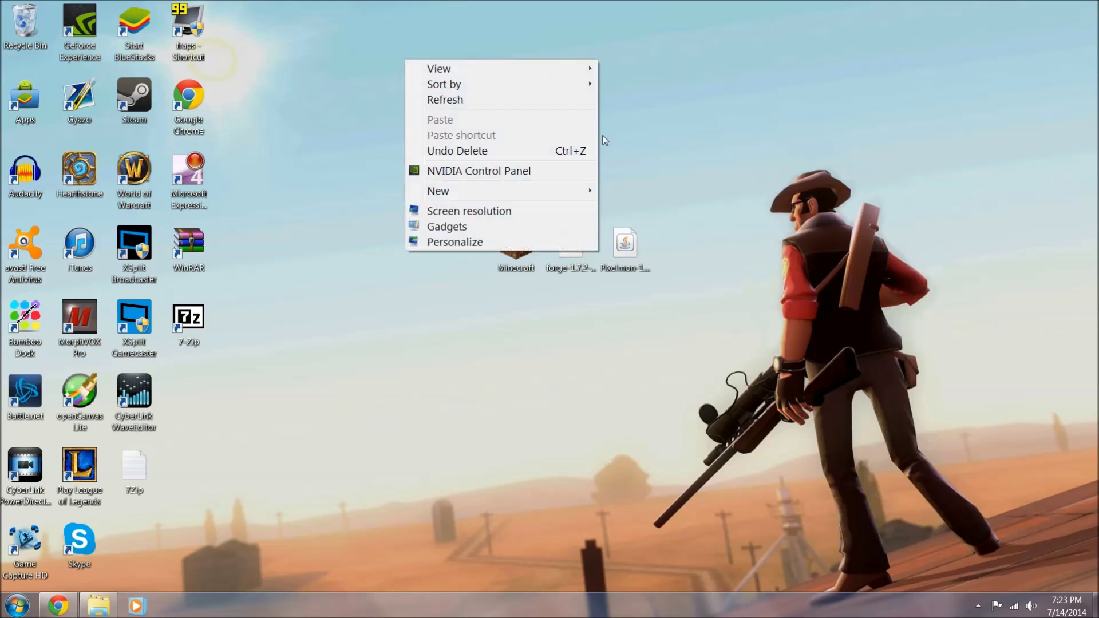
{"action": "mouse_move", "coordinate": [492, 196]}
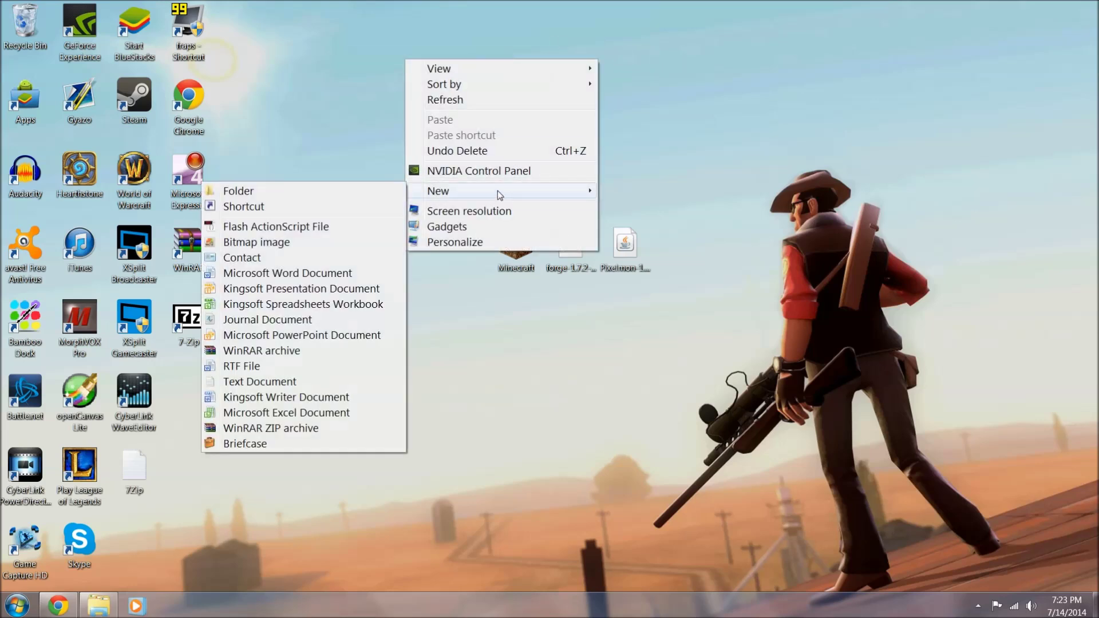
{"action": "left_click", "coordinate": [309, 191]}
{"action": "type", "text": "Mine"}
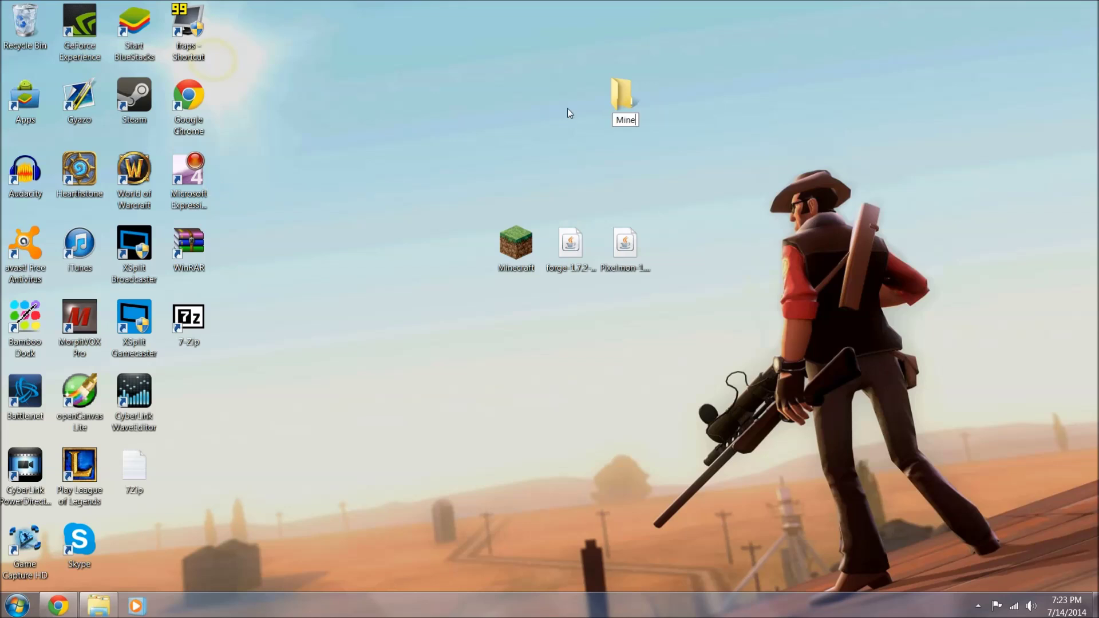
{"action": "type", "text": "craft Backup"}
{"action": "key", "text": "Return"}
{"action": "left_click_drag", "start_coordinate": [621, 106], "coordinate": [1031, 54]}
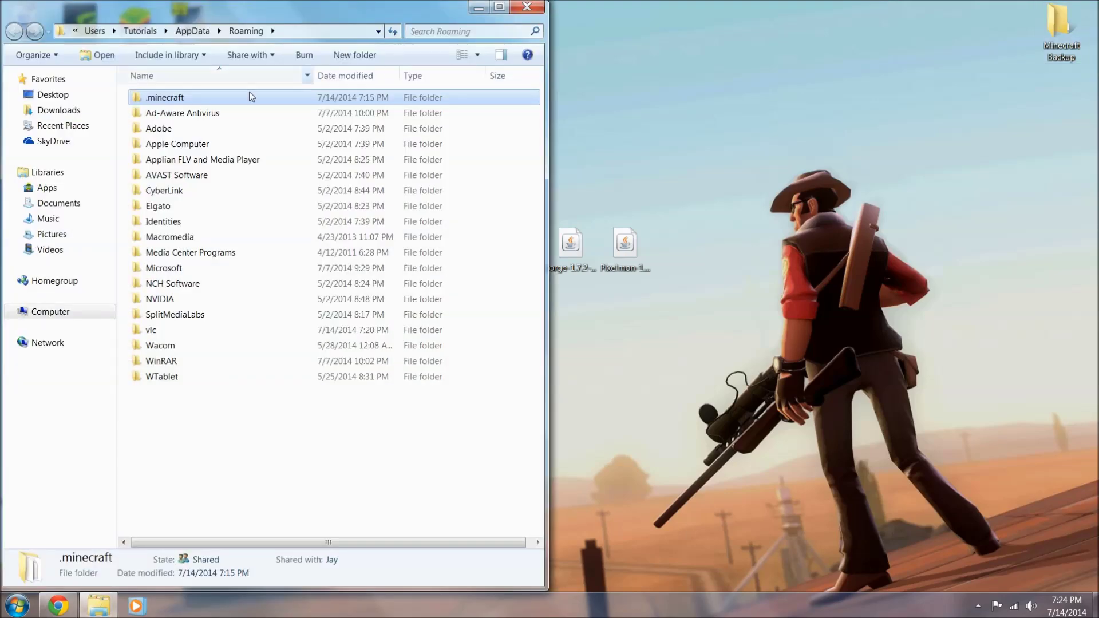
- Copy the .minecraft folder in Roaming to the clipboard
{"action": "left_click", "coordinate": [195, 99]}
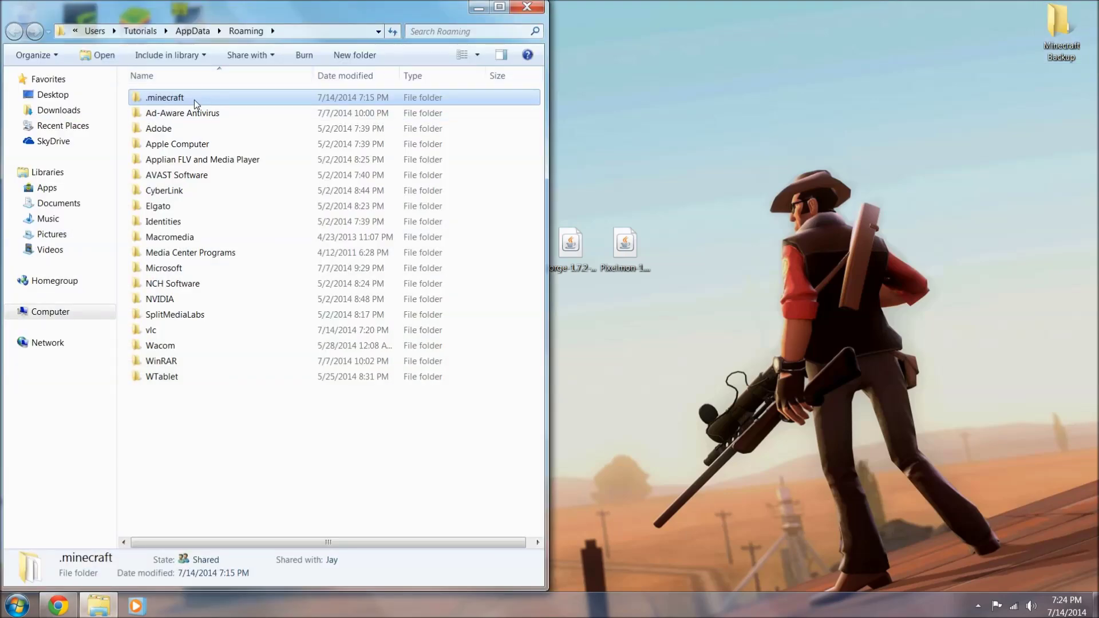
{"action": "right_click", "coordinate": [163, 100]}
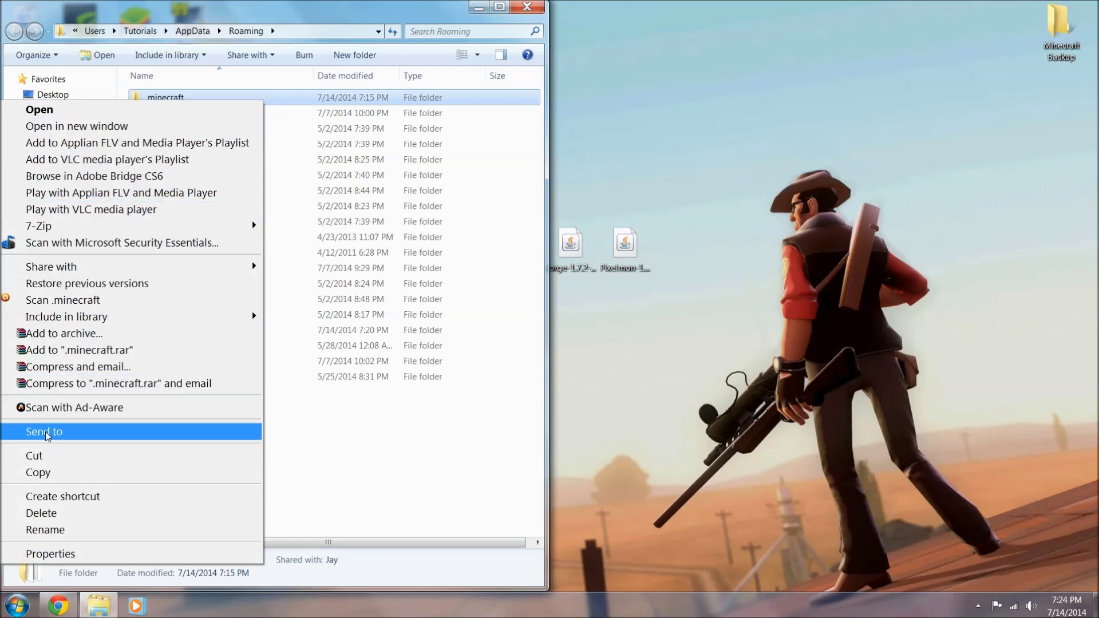
{"action": "left_click", "coordinate": [40, 472]}
{"action": "left_click", "coordinate": [401, 462]}
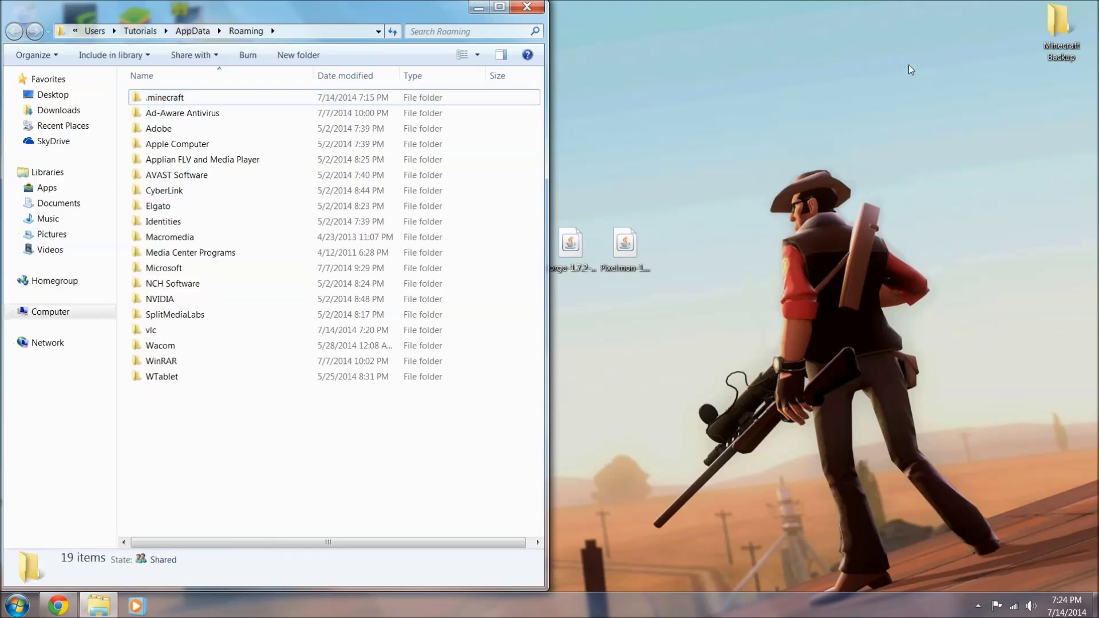
- Open the Minecraft Backup folder beside the Roaming window and paste the .minecraft folder into it
{"action": "double_click", "coordinate": [1061, 25]}
{"action": "left_click_drag", "start_coordinate": [514, 116], "coordinate": [1097, 26]}
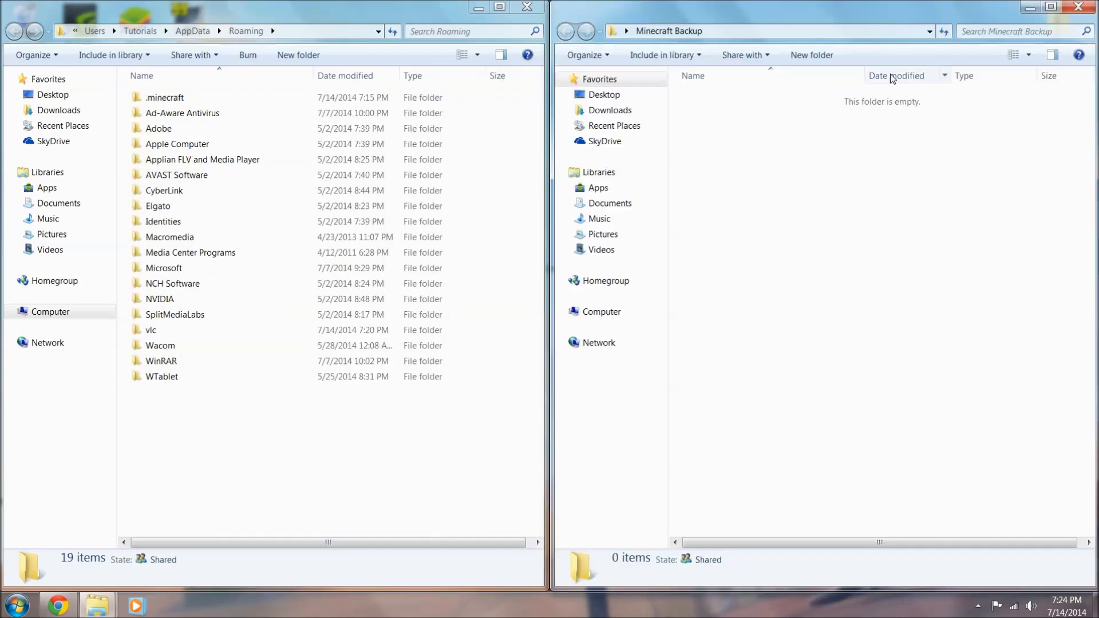
{"action": "key", "text": "ctrl+v"}
{"action": "right_click", "coordinate": [827, 134]}
{"action": "left_click", "coordinate": [976, 235]}
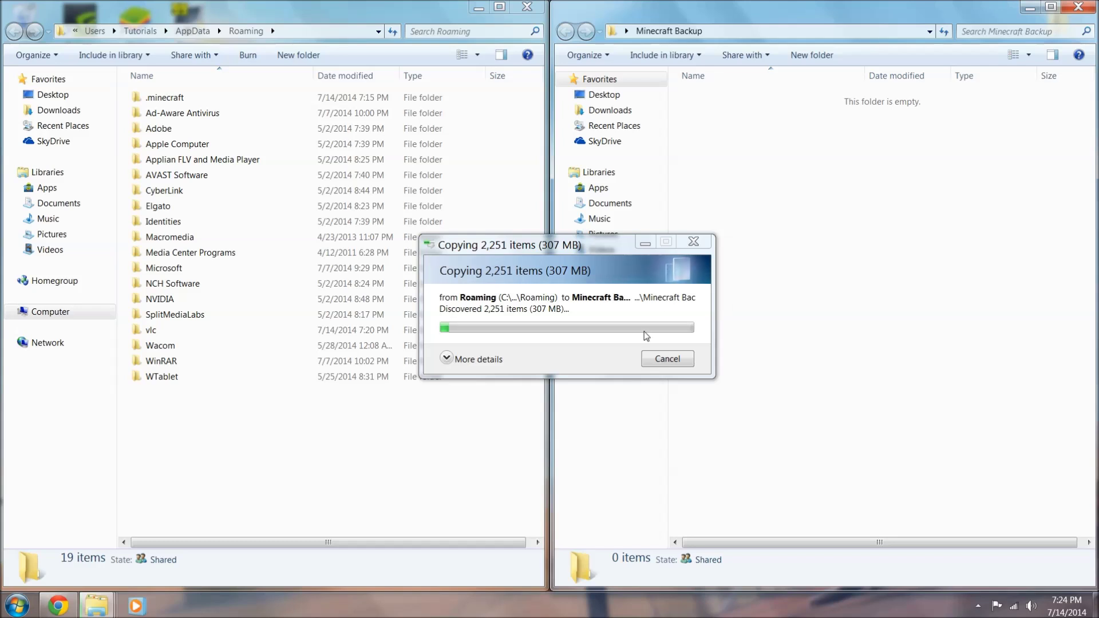
- Minimise the copy progress dialog and the Minecraft Backup window while the copy runs
{"action": "left_click", "coordinate": [645, 244]}
{"action": "left_click", "coordinate": [1030, 7]}
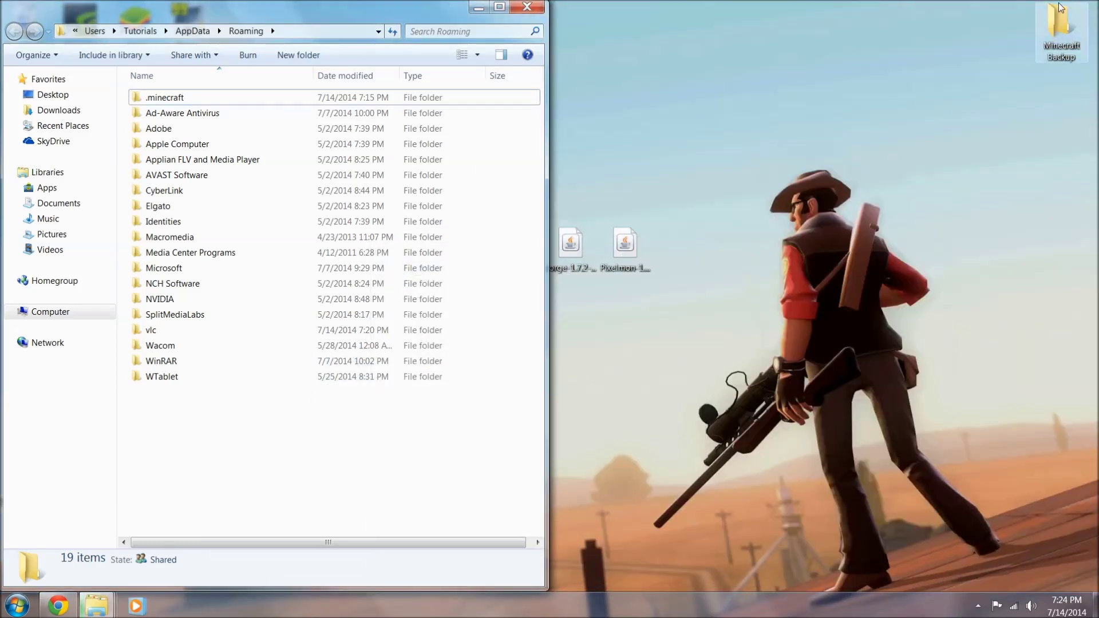
{"action": "mouse_move", "coordinate": [96, 605]}
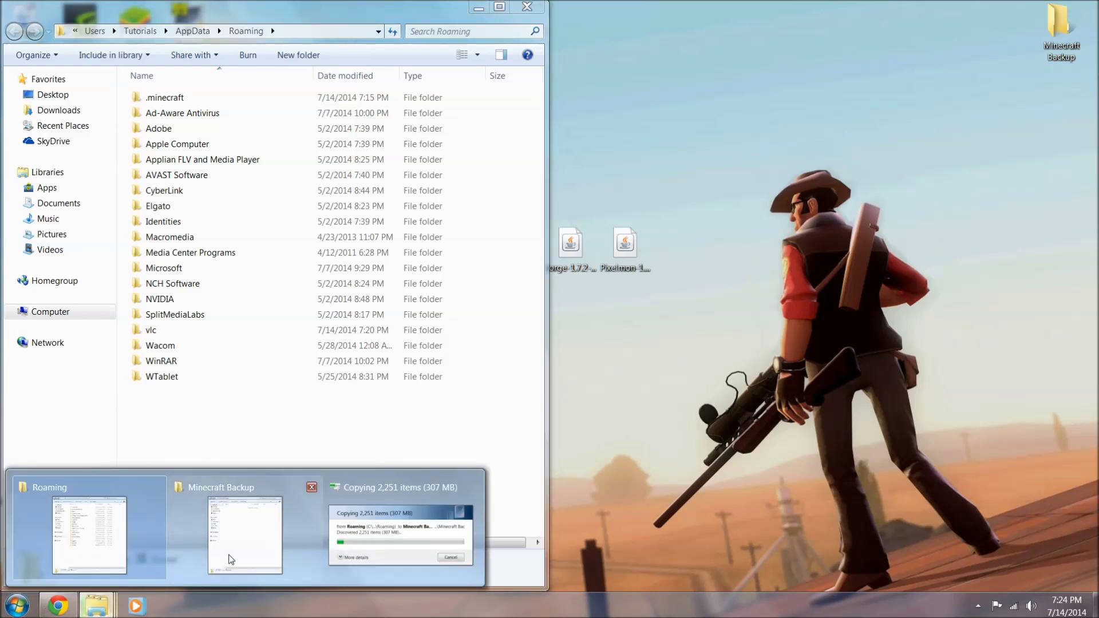
{"action": "left_click", "coordinate": [247, 556]}
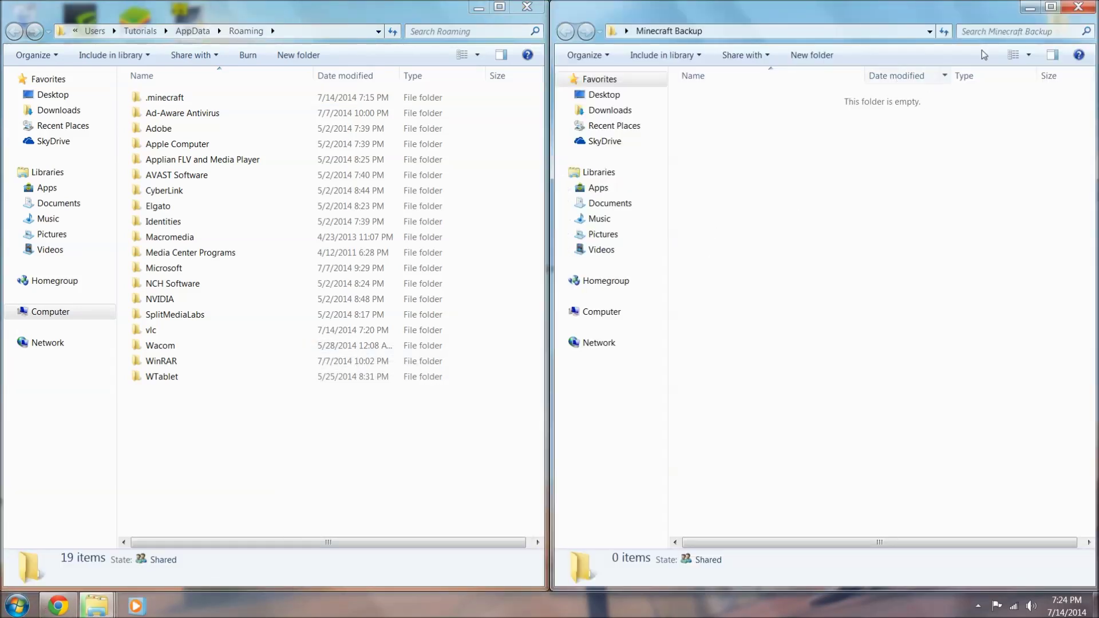
{"action": "left_click", "coordinate": [1023, 8]}
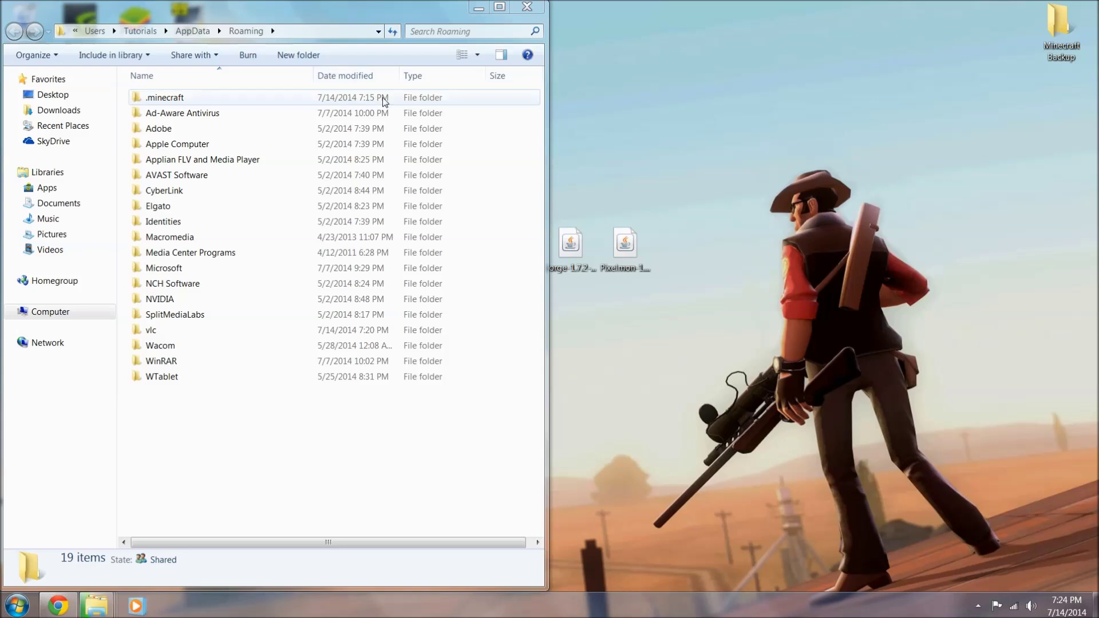
{"action": "right_click", "coordinate": [170, 102]}
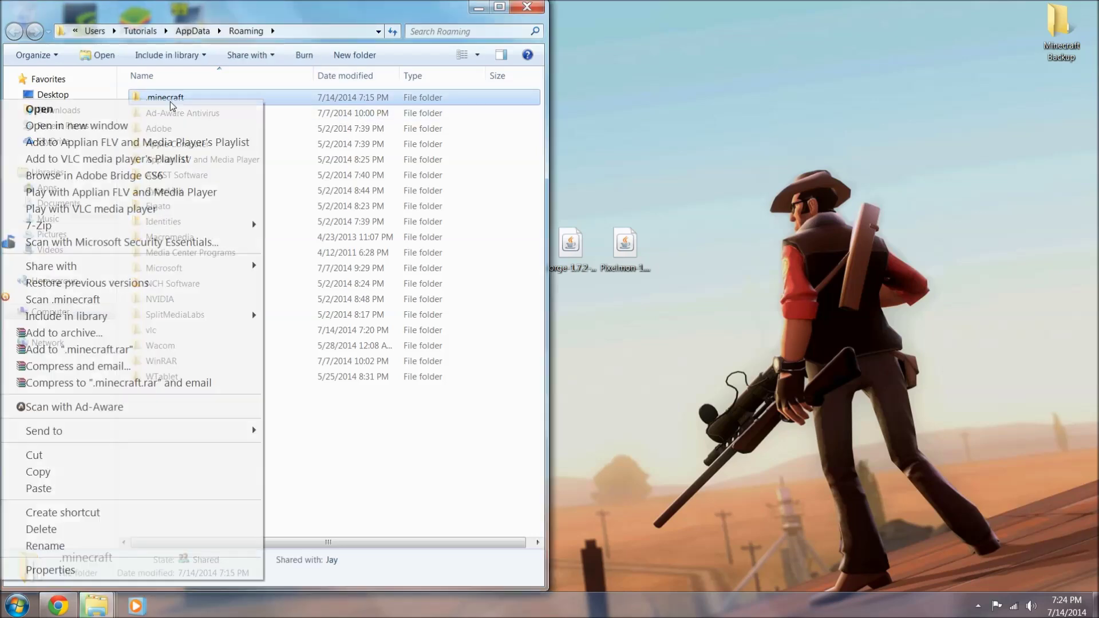
{"action": "left_click", "coordinate": [43, 529]}
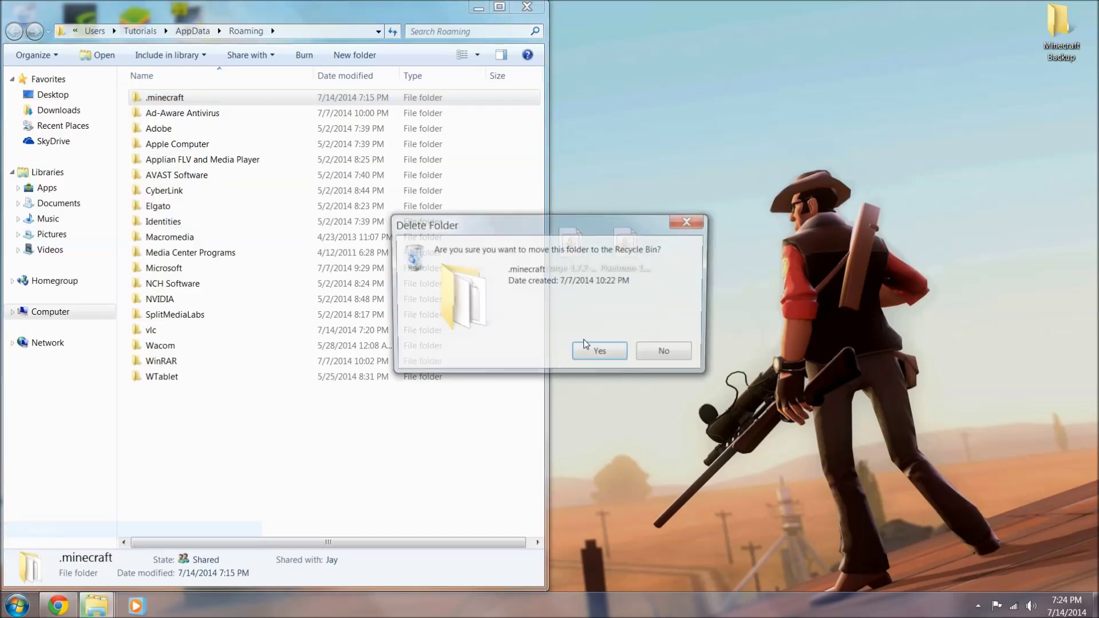
{"action": "left_click", "coordinate": [685, 353]}
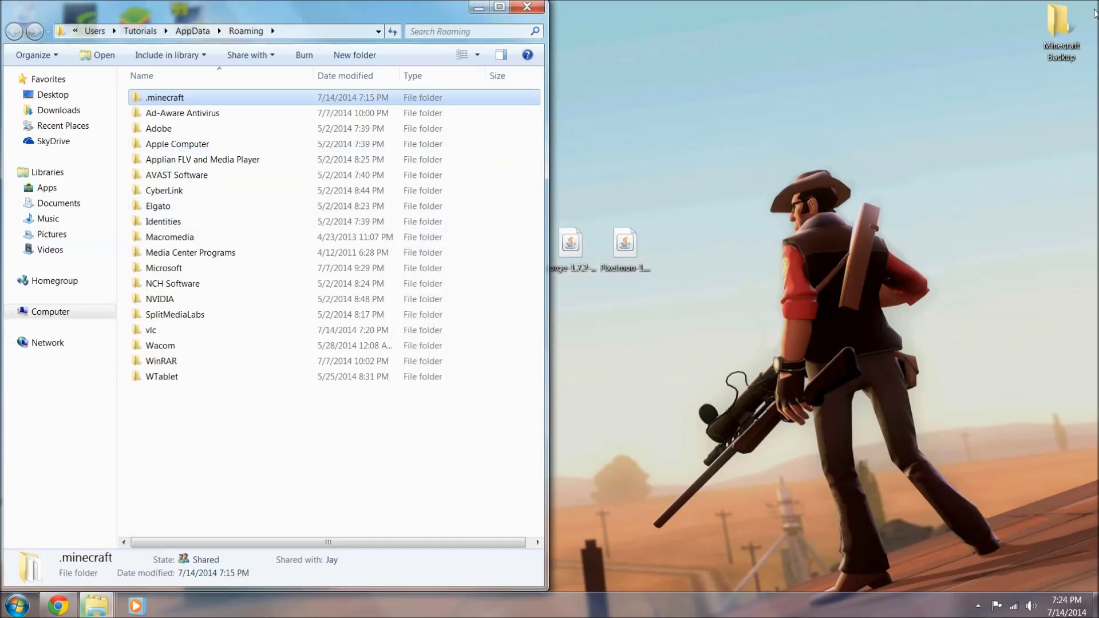
- Check the Minecraft Backup folder for the copied .minecraft folder and close its window
{"action": "left_click", "coordinate": [1062, 23]}
{"action": "double_click", "coordinate": [1060, 24]}
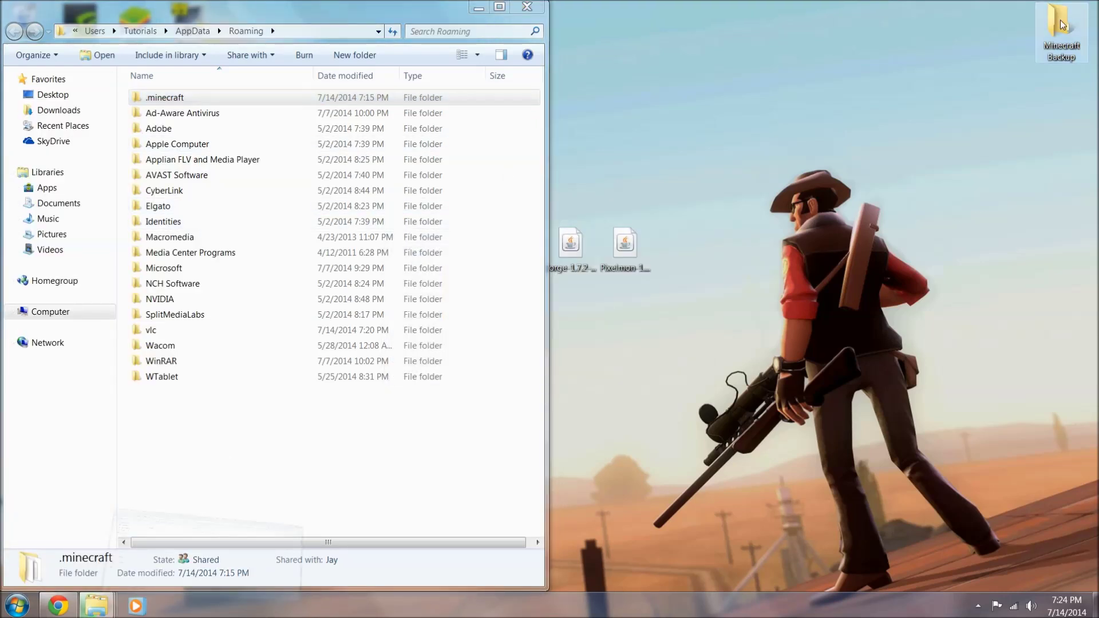
{"action": "left_click_drag", "start_coordinate": [506, 112], "coordinate": [867, 96]}
{"action": "left_click_drag", "start_coordinate": [664, 184], "coordinate": [807, 189]}
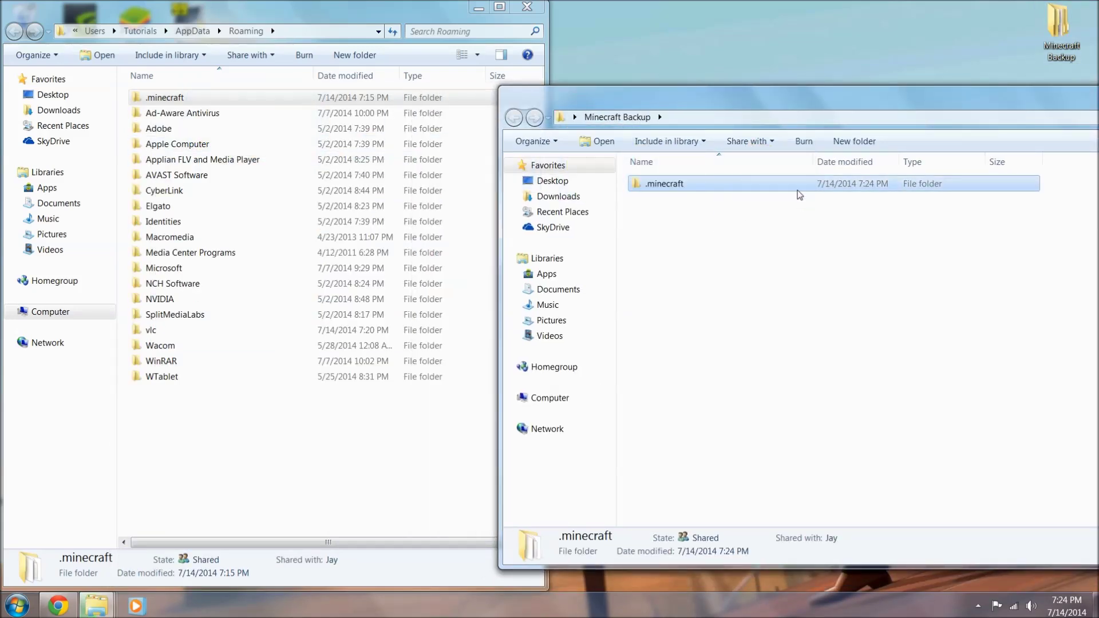
{"action": "left_click_drag", "start_coordinate": [1056, 109], "coordinate": [737, 110]}
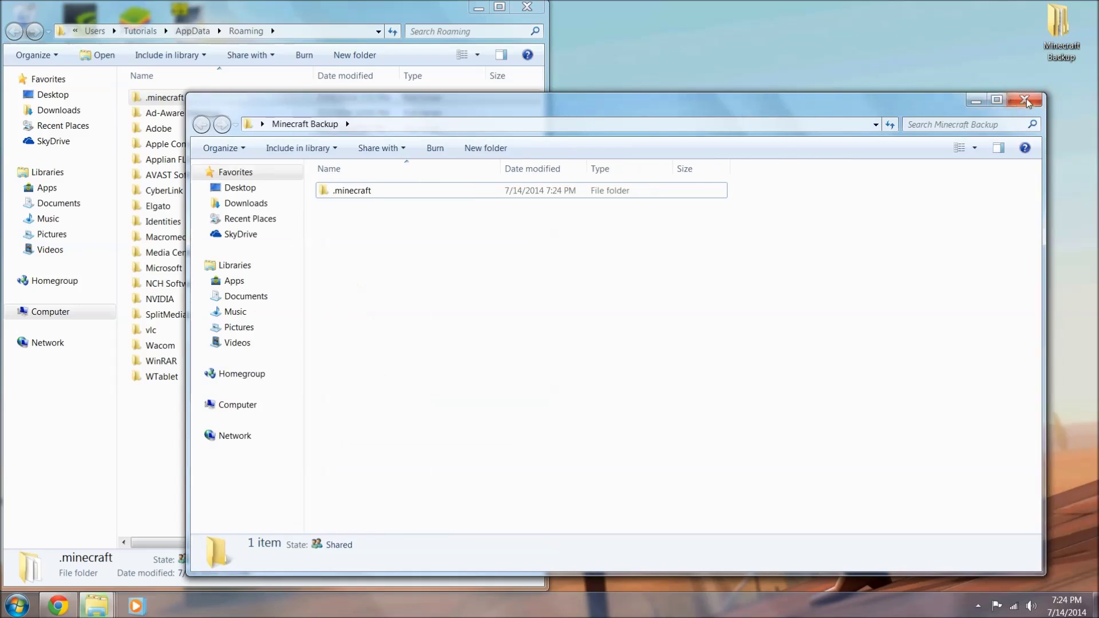
{"action": "left_click", "coordinate": [1026, 96]}
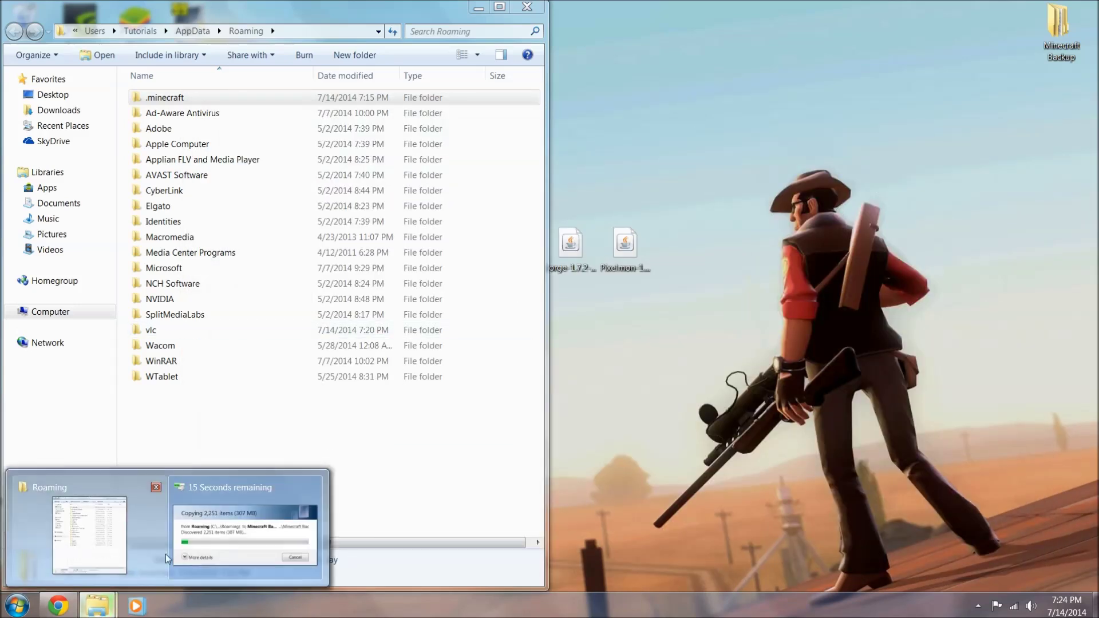
- Return to the Roaming window and open its .minecraft folder
{"action": "left_click", "coordinate": [235, 537]}
{"action": "key", "text": "alt+Tab"}
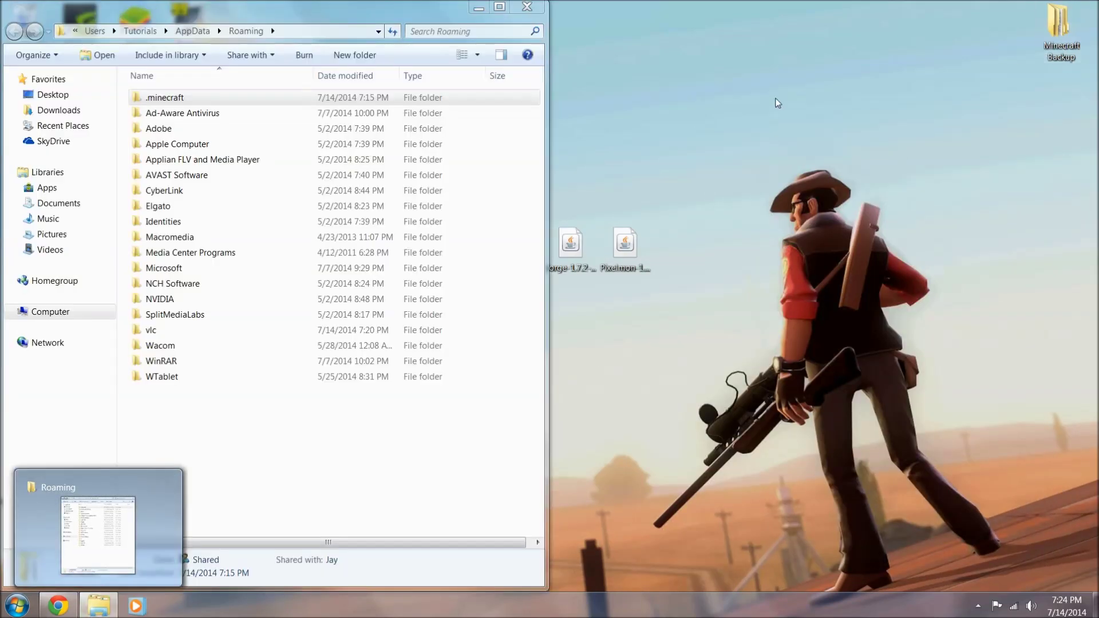
{"action": "left_click", "coordinate": [167, 100]}
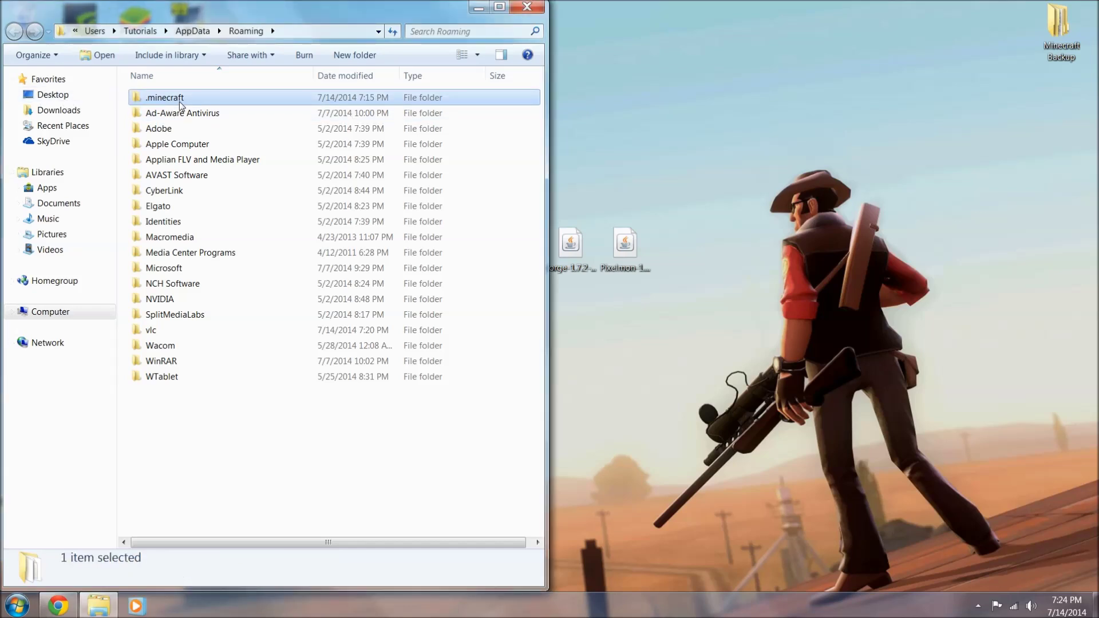
{"action": "double_click", "coordinate": [180, 102]}
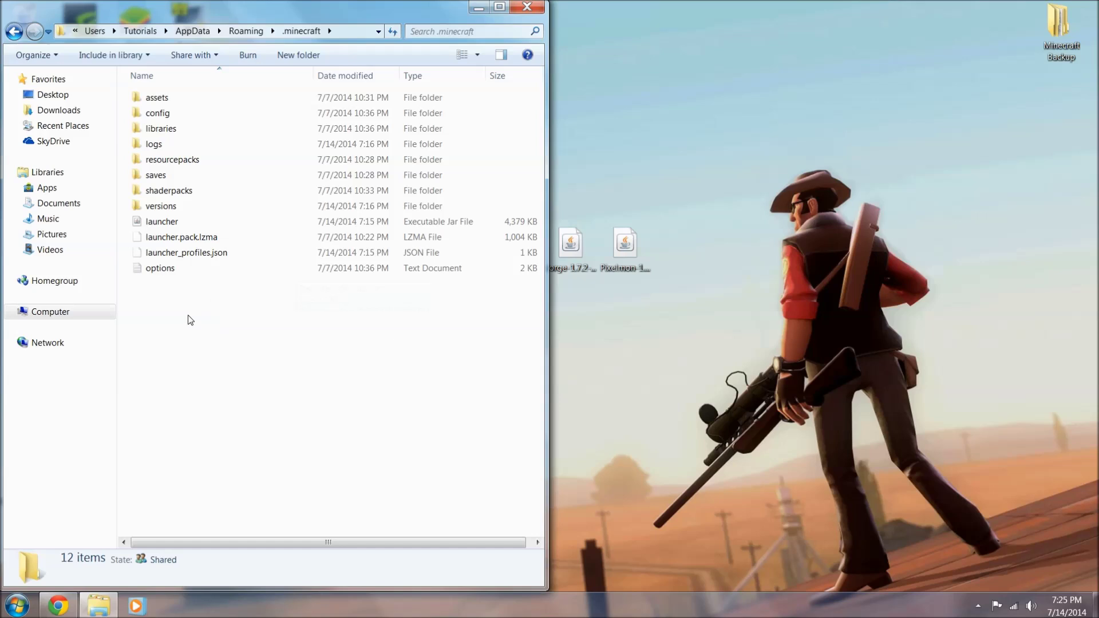
- Create a new folder named mods inside the .minecraft folder
{"action": "right_click", "coordinate": [162, 317]}
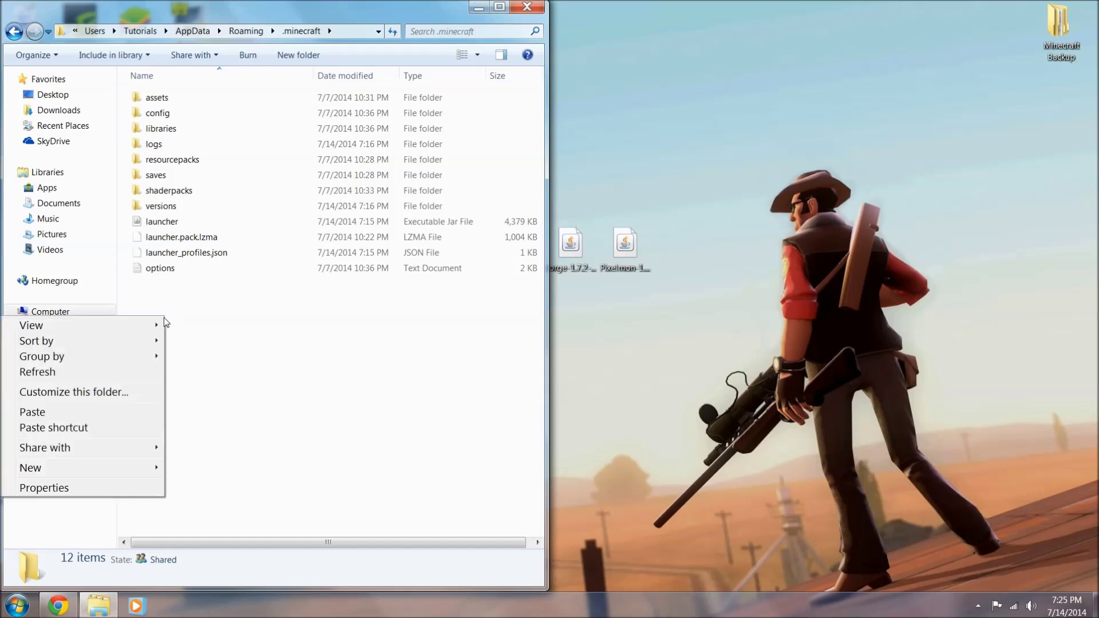
{"action": "mouse_move", "coordinate": [100, 469]}
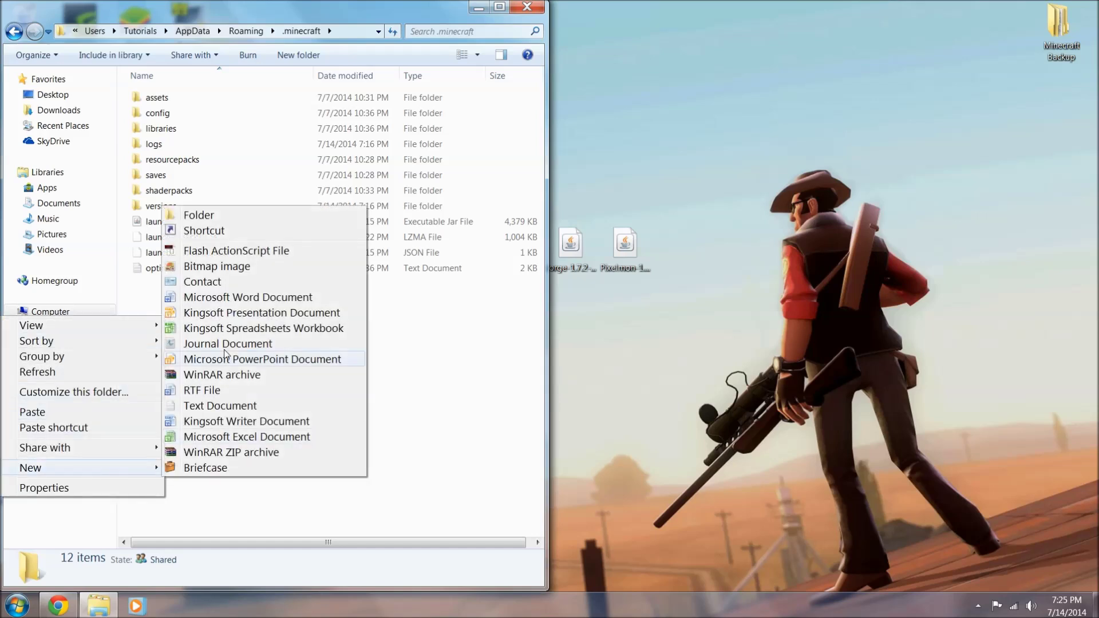
{"action": "left_click", "coordinate": [198, 214]}
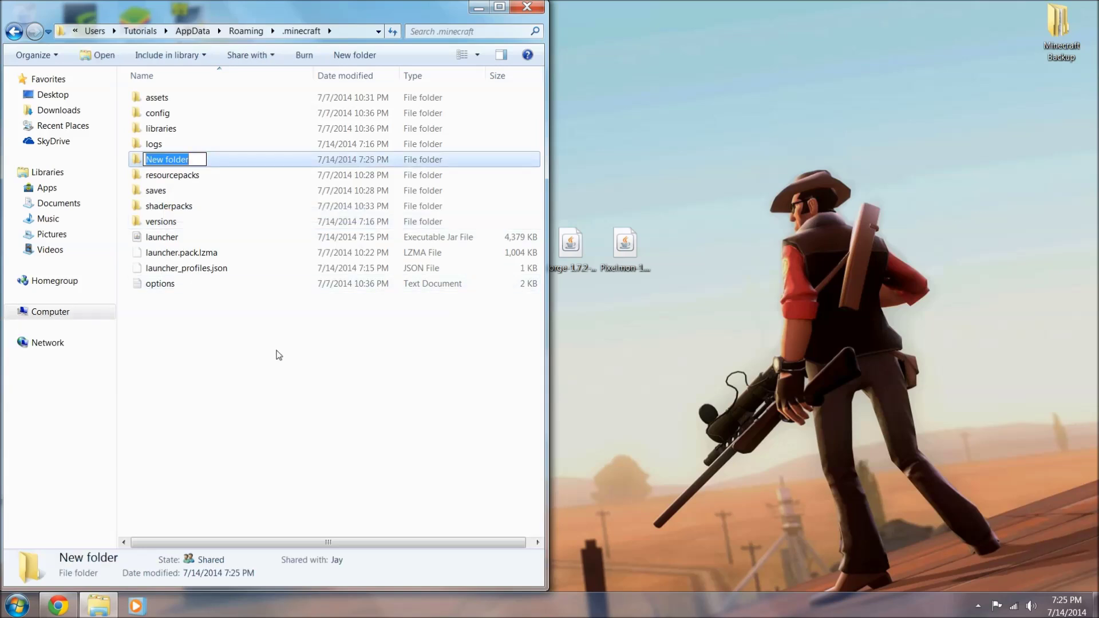
{"action": "type", "text": "mods"}
{"action": "key", "text": "Return"}
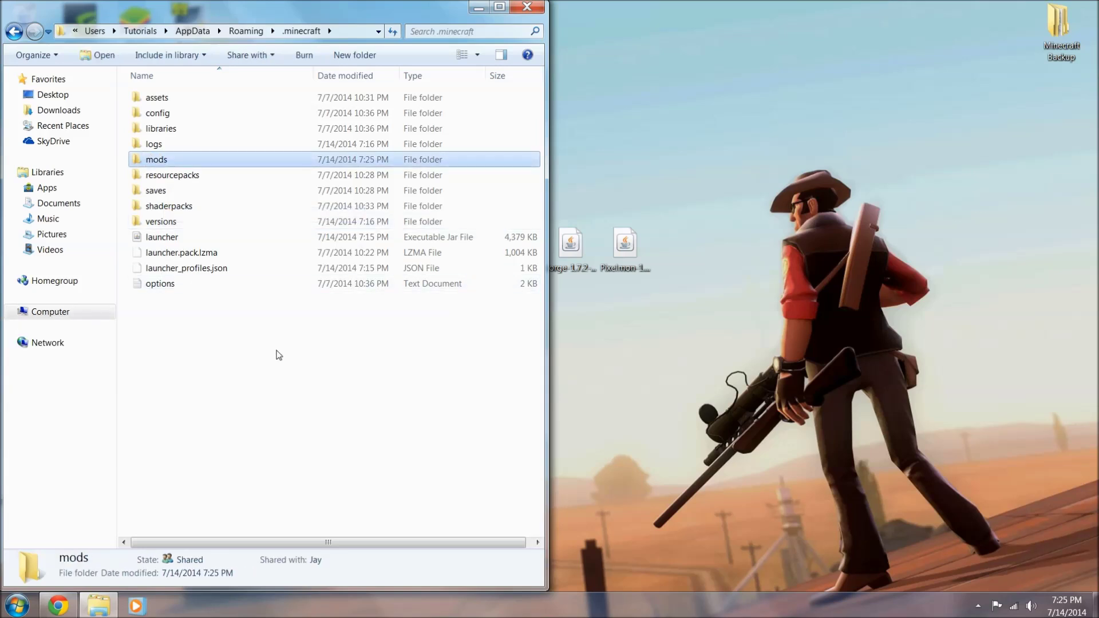
- Look inside the new mods folder and return to the .minecraft folder
{"action": "left_click", "coordinate": [170, 159]}
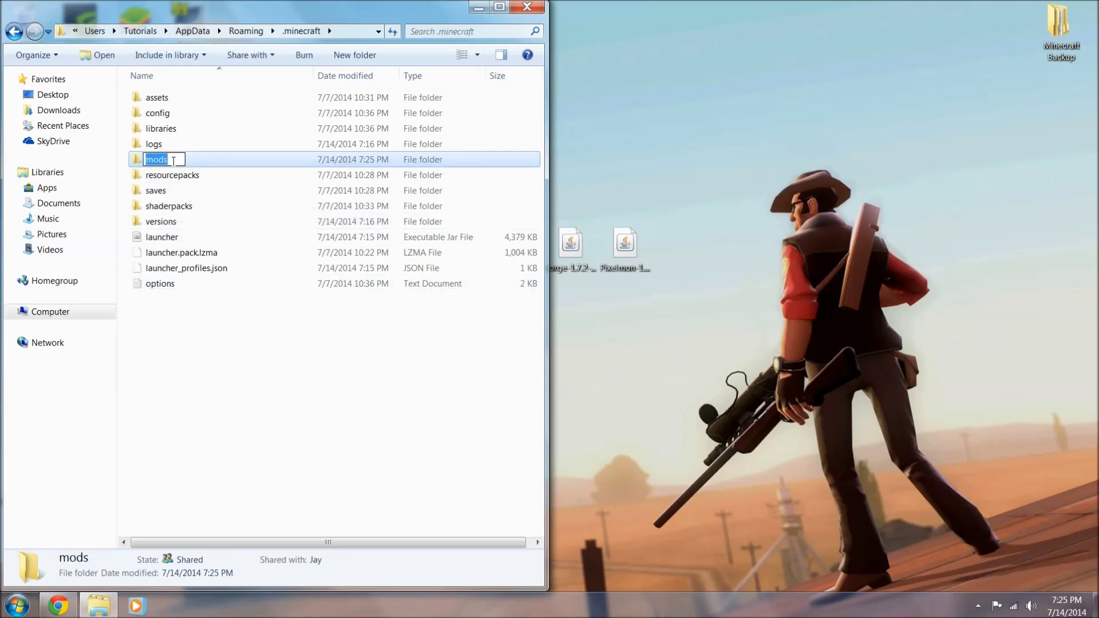
{"action": "left_click", "coordinate": [221, 299]}
{"action": "double_click", "coordinate": [164, 160]}
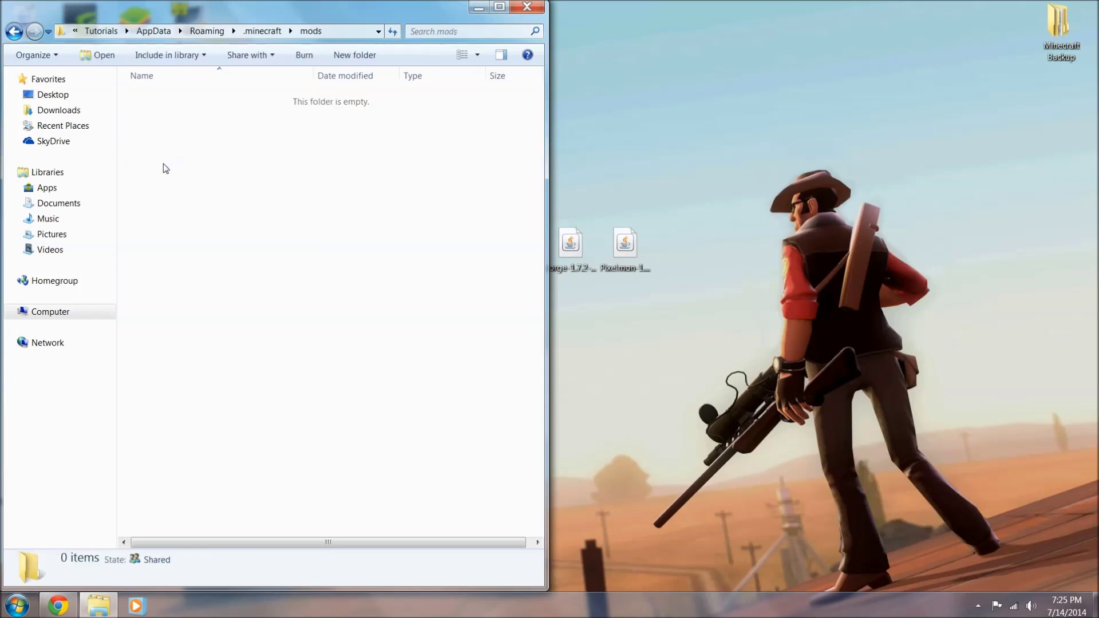
{"action": "left_click", "coordinate": [14, 30]}
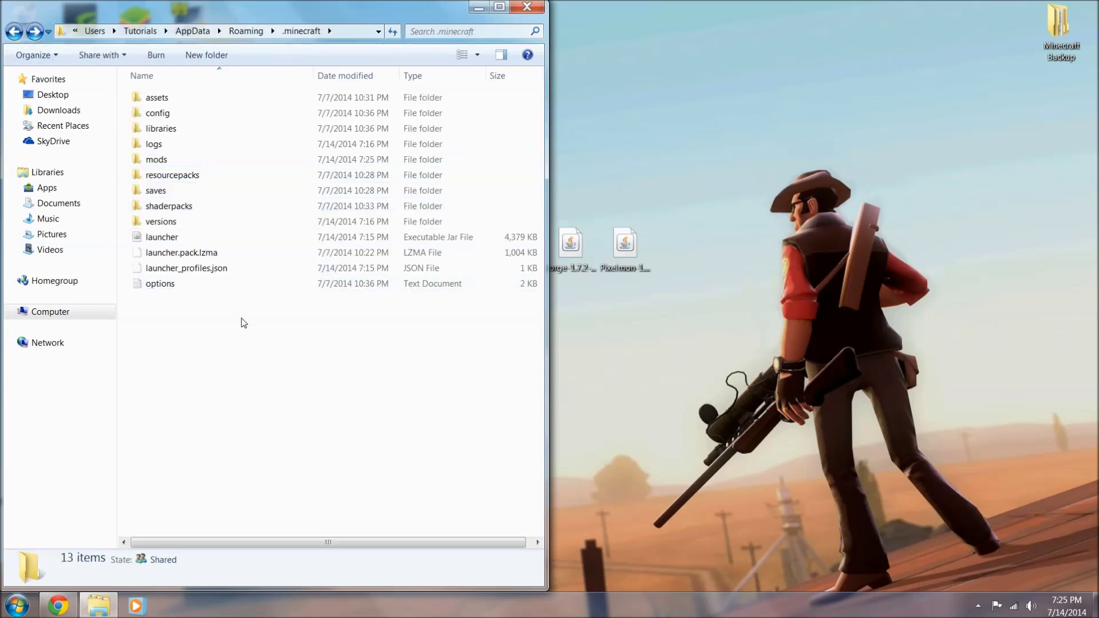
- Move the Pixelmon jar from the desktop into the mods folder in .minecraft
{"action": "left_click_drag", "start_coordinate": [639, 267], "coordinate": [693, 191]}
{"action": "left_click_drag", "start_coordinate": [575, 241], "coordinate": [572, 245]}
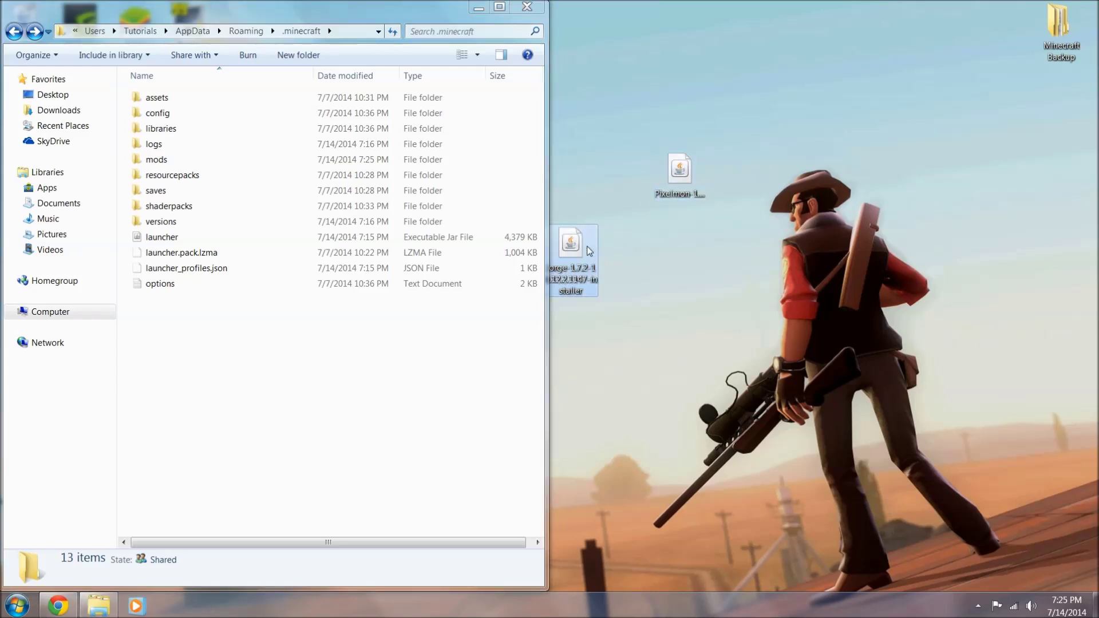
{"action": "left_click", "coordinate": [688, 191]}
{"action": "left_click_drag", "start_coordinate": [689, 191], "coordinate": [184, 160]}
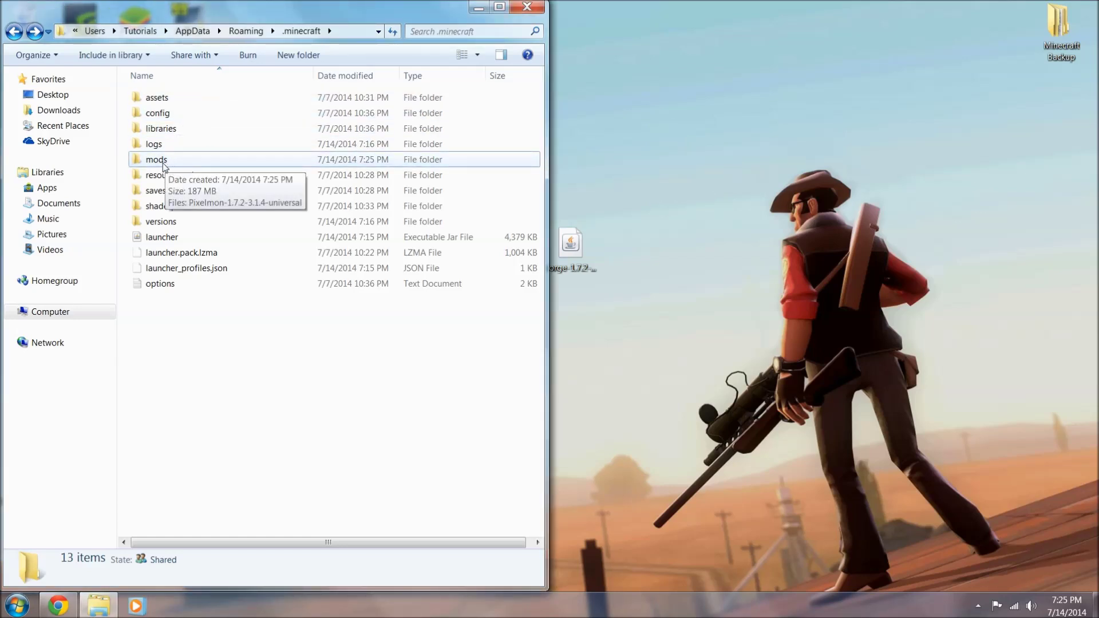
- Open the mods folder and check the file type of the Pixelmon-1.7.2-3.1.4-universal file
{"action": "double_click", "coordinate": [156, 160]}
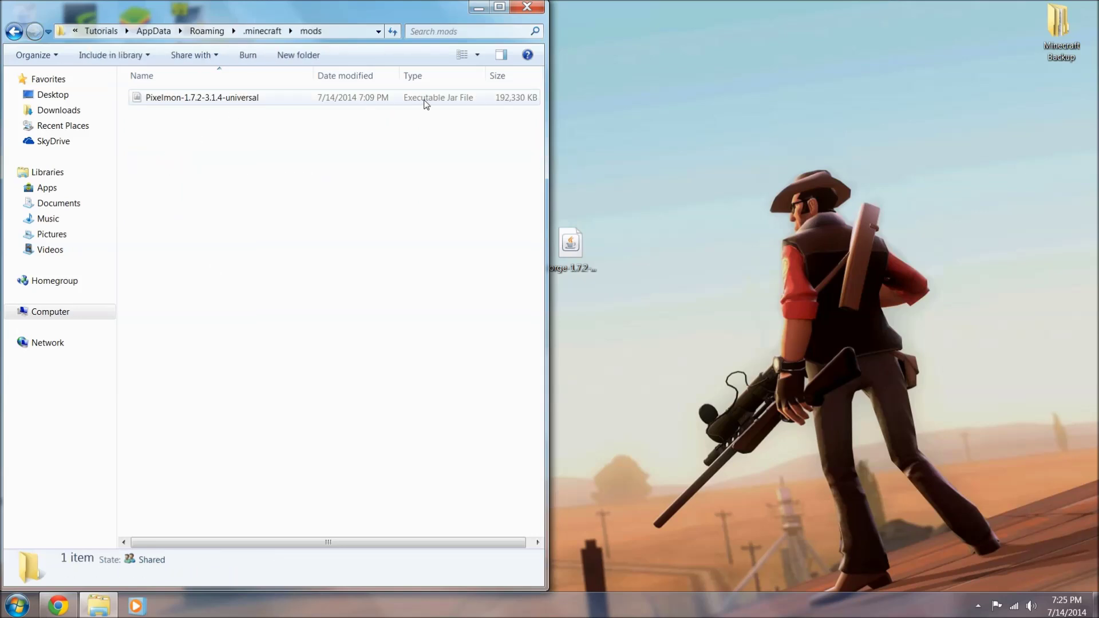
{"action": "left_click", "coordinate": [422, 104]}
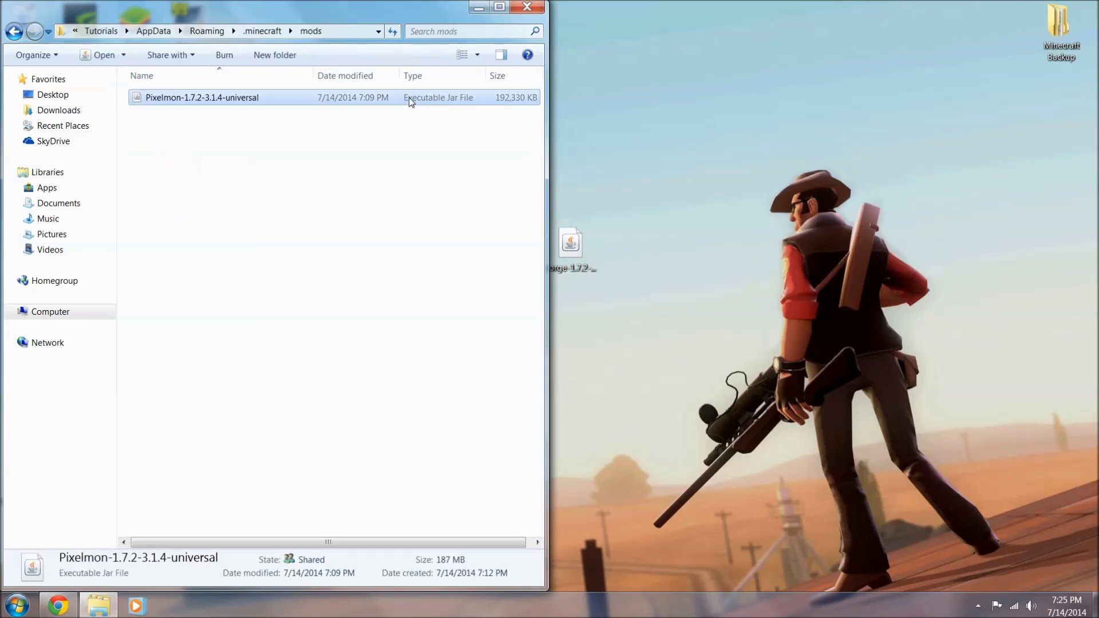
{"action": "left_click", "coordinate": [459, 122]}
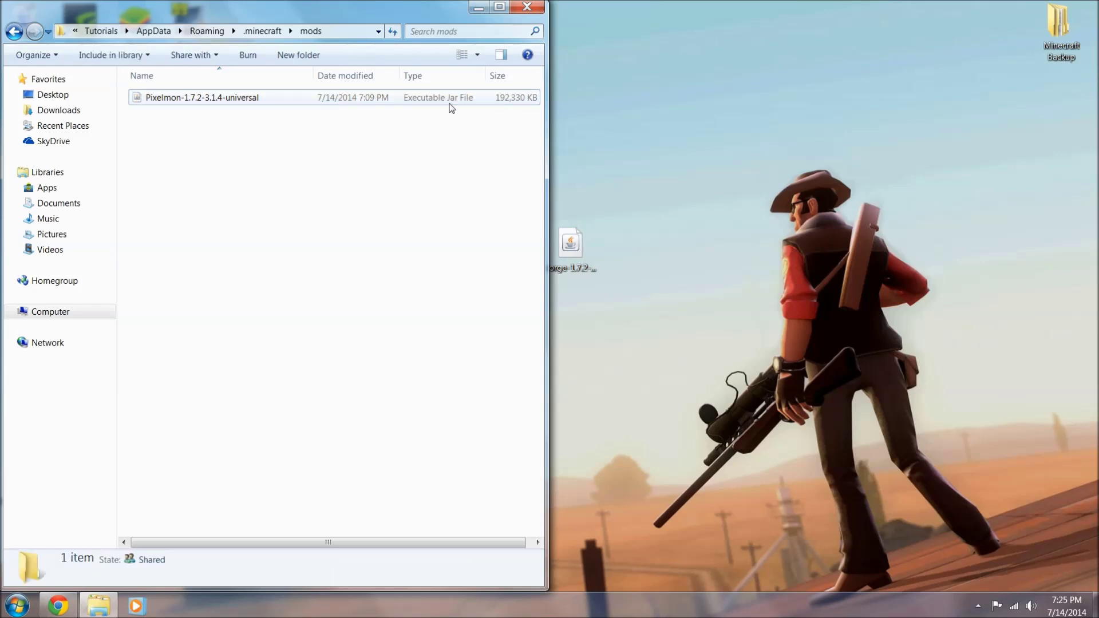
{"action": "left_click", "coordinate": [431, 104]}
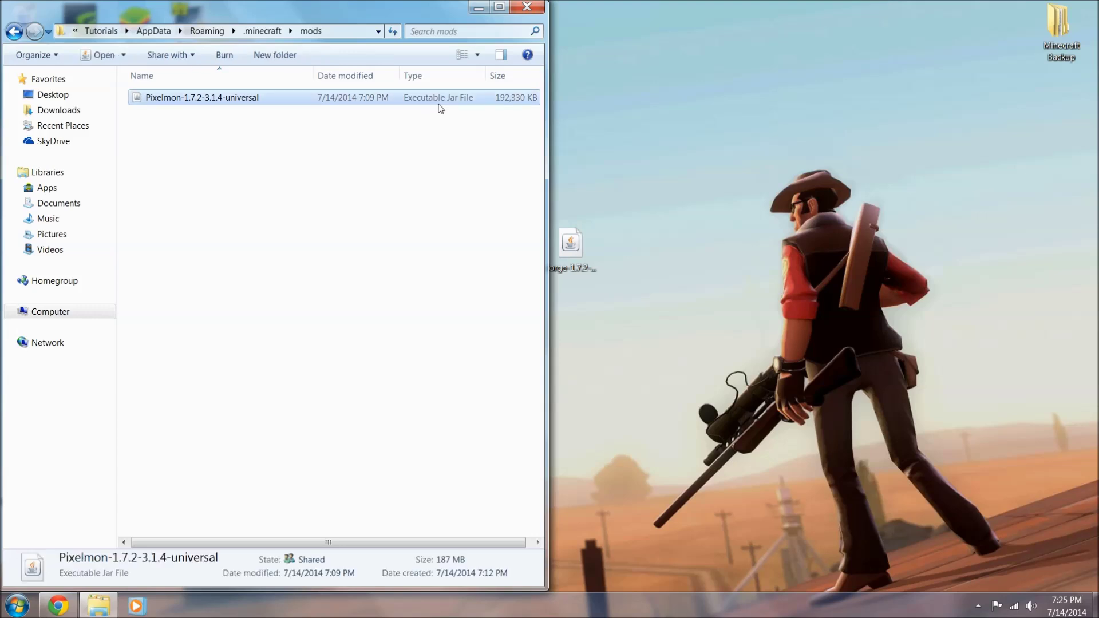
{"action": "left_click", "coordinate": [571, 241]}
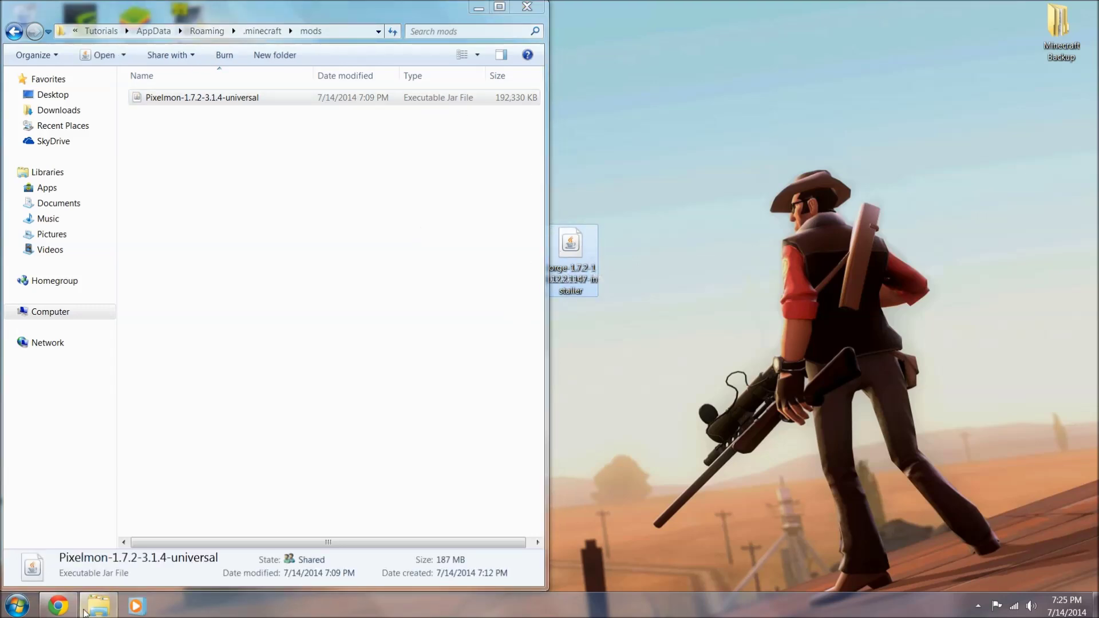
{"action": "left_click", "coordinate": [58, 605]}
{"action": "left_click_drag", "start_coordinate": [172, 574], "coordinate": [178, 515]}
{"action": "left_click", "coordinate": [1031, 5]}
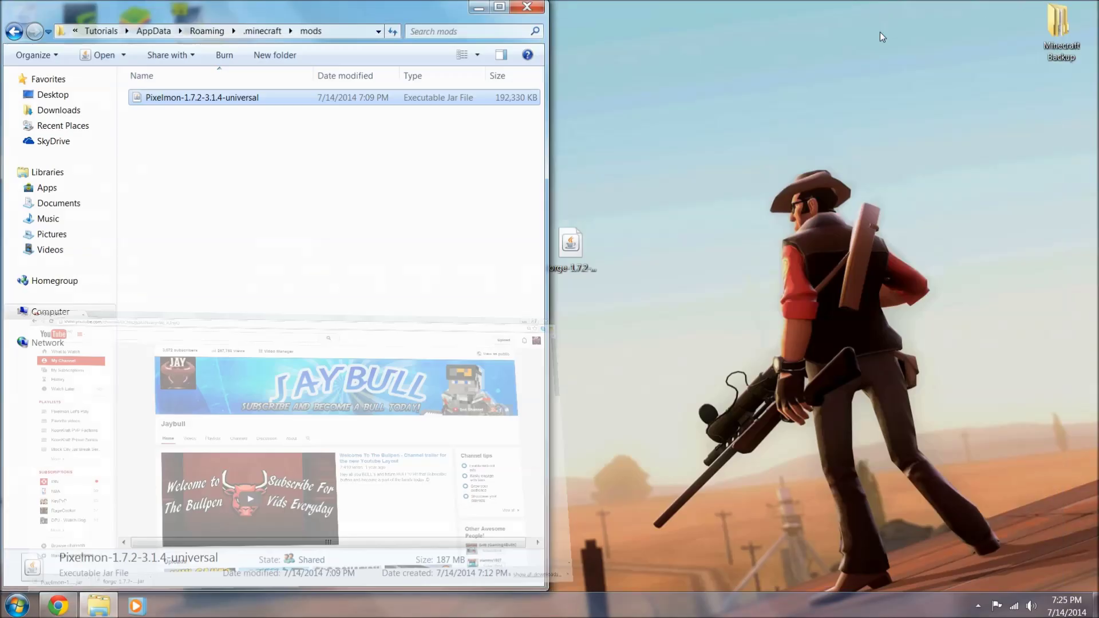
{"action": "left_click", "coordinate": [465, 228]}
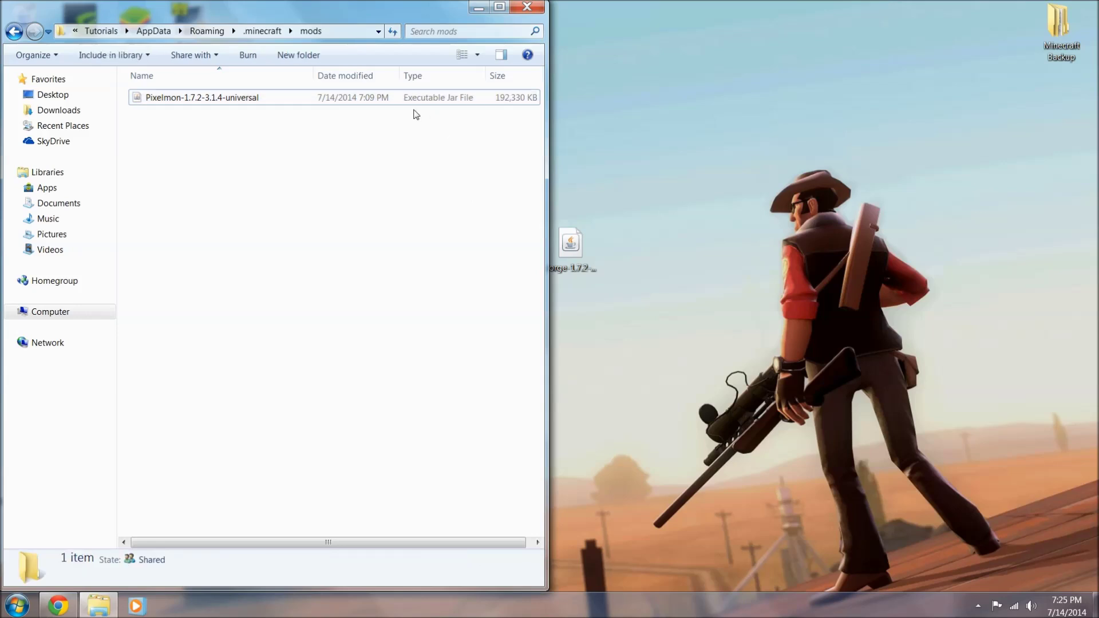
- Go back to the .minecraft folder and close its window to return to the desktop
{"action": "left_click", "coordinate": [14, 31]}
{"action": "left_click", "coordinate": [240, 321]}
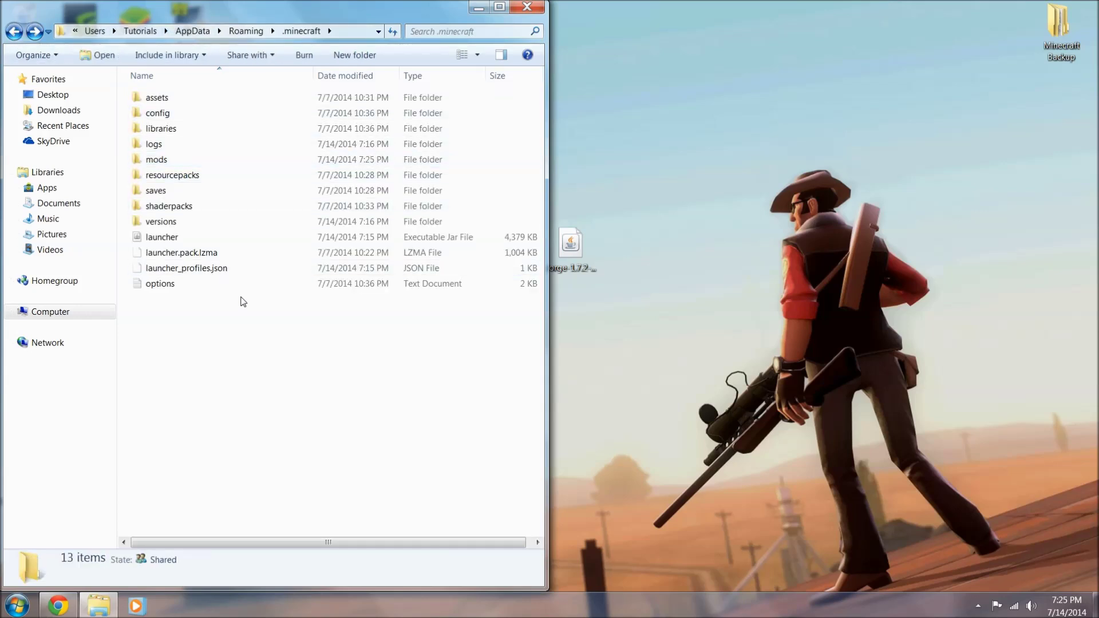
{"action": "left_click", "coordinate": [527, 7]}
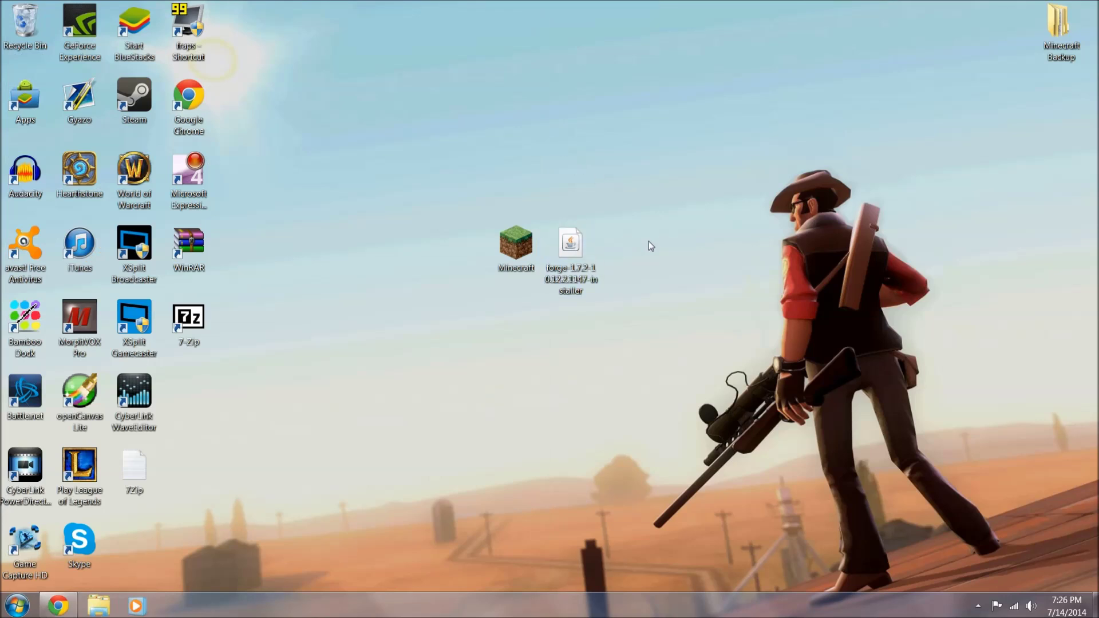
{"action": "left_click_drag", "start_coordinate": [699, 252], "coordinate": [816, 429]}
{"action": "left_click", "coordinate": [575, 255]}
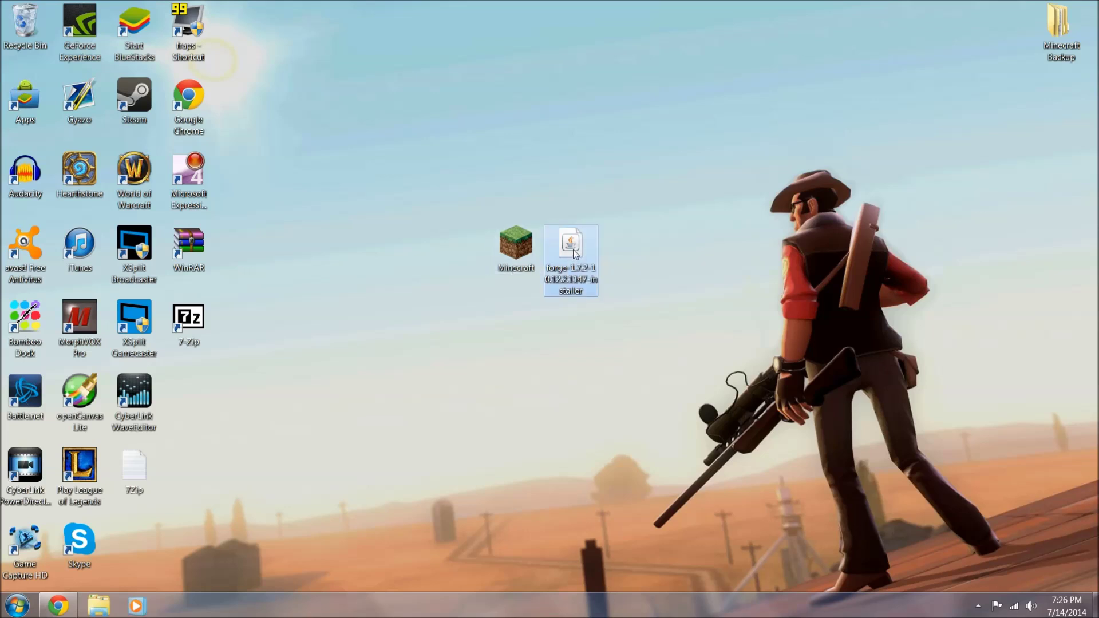
{"action": "right_click", "coordinate": [573, 245]}
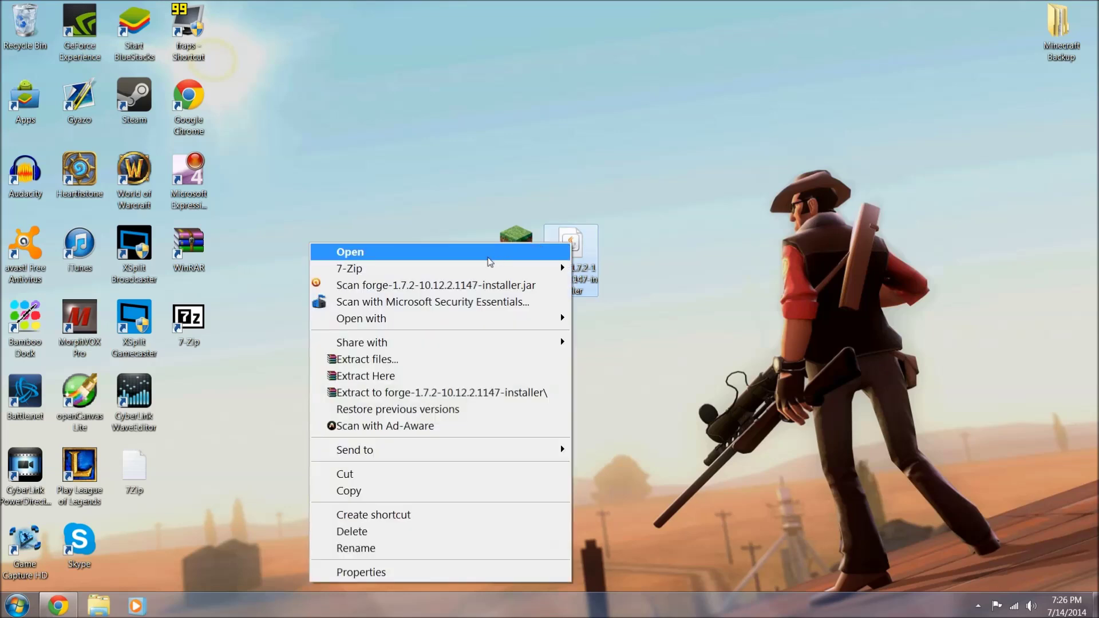
{"action": "mouse_move", "coordinate": [430, 322]}
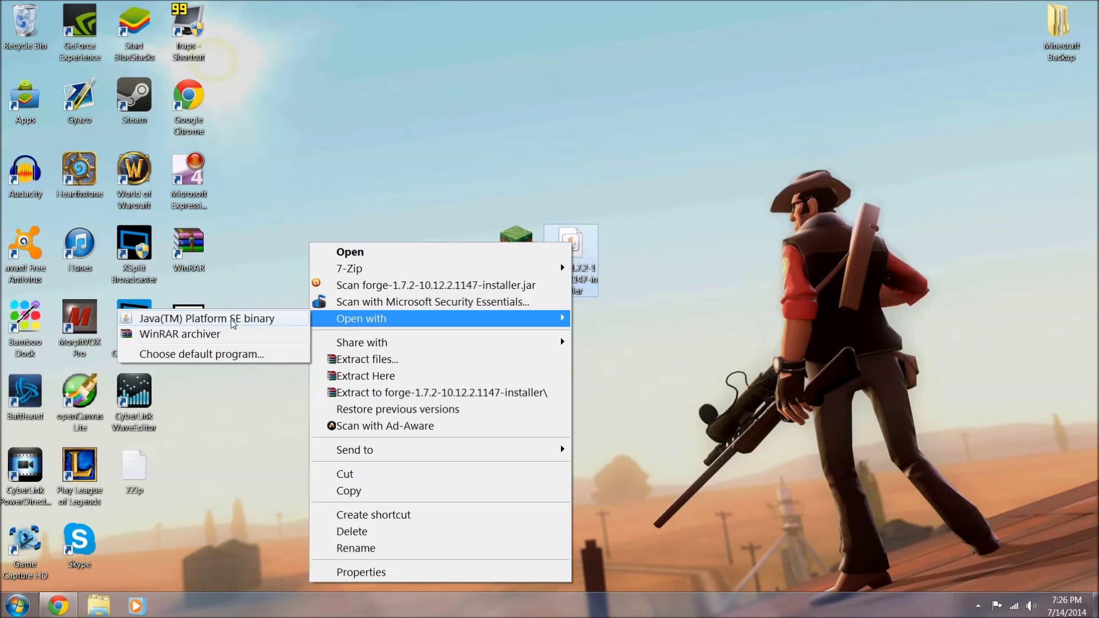
{"action": "left_click", "coordinate": [374, 241]}
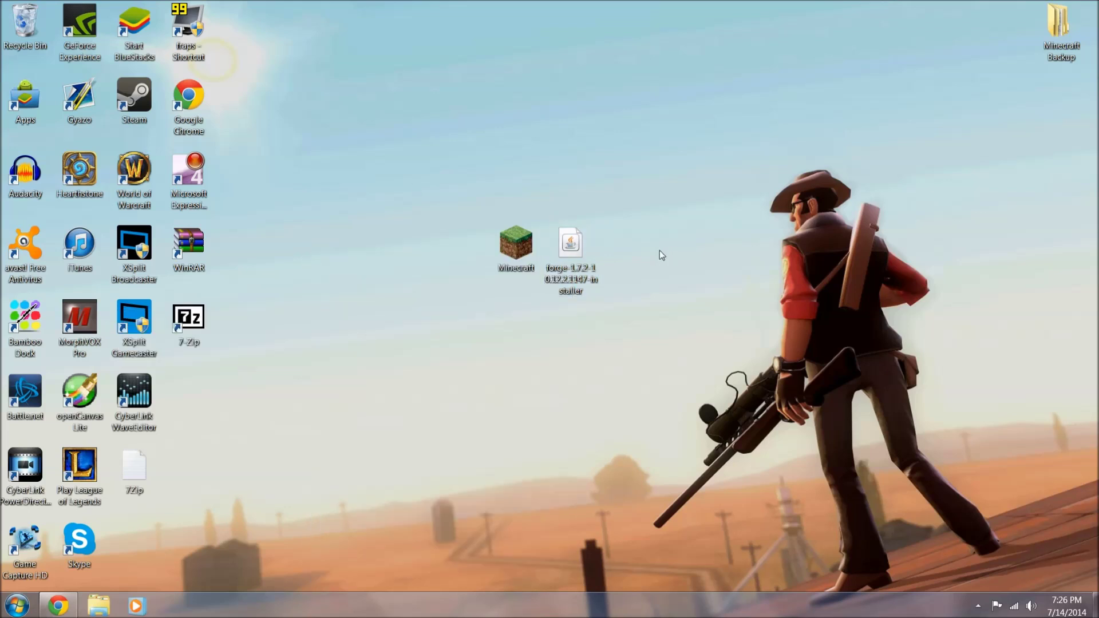
- Open the forge-1.7.2-10.12.2.1147-installer jar on the desktop with Java(TM) Platform SE binary
{"action": "left_click", "coordinate": [575, 246]}
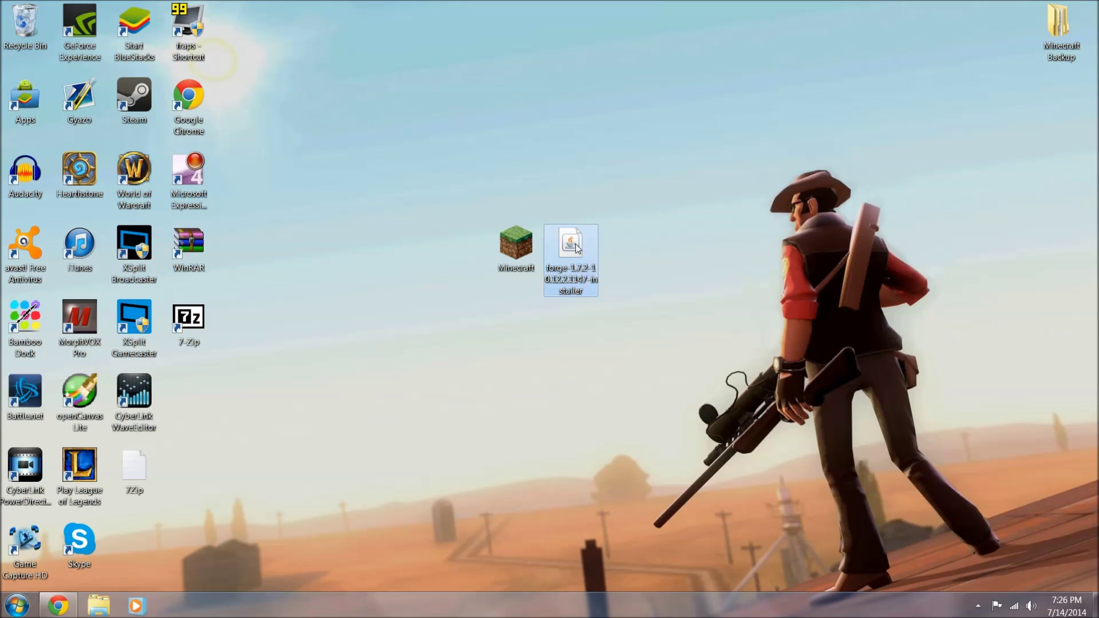
{"action": "right_click", "coordinate": [576, 240]}
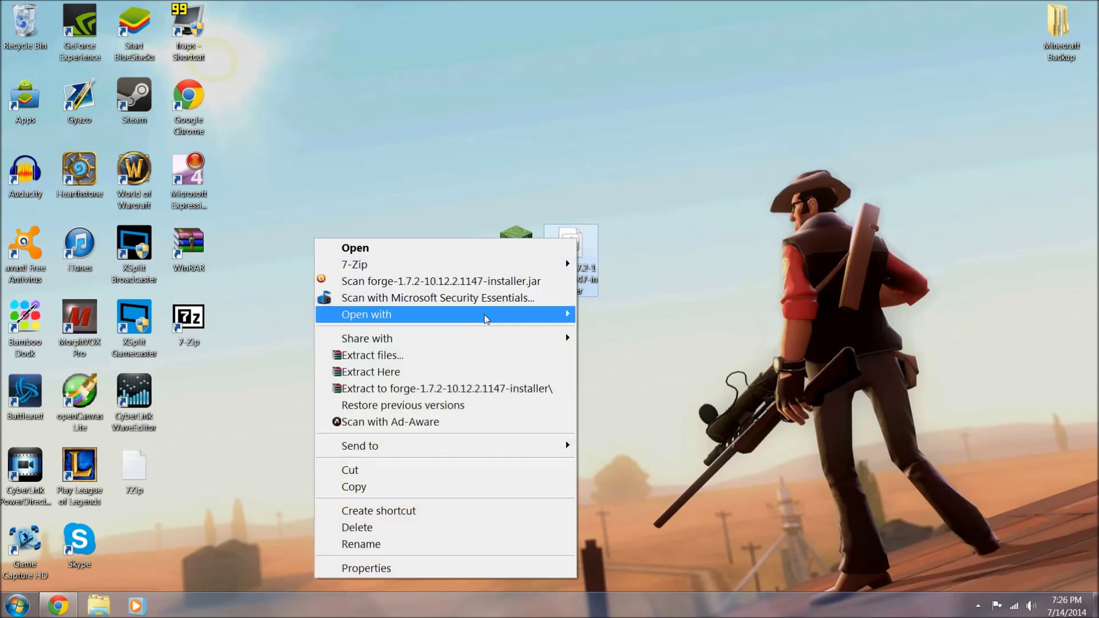
{"action": "mouse_move", "coordinate": [486, 319]}
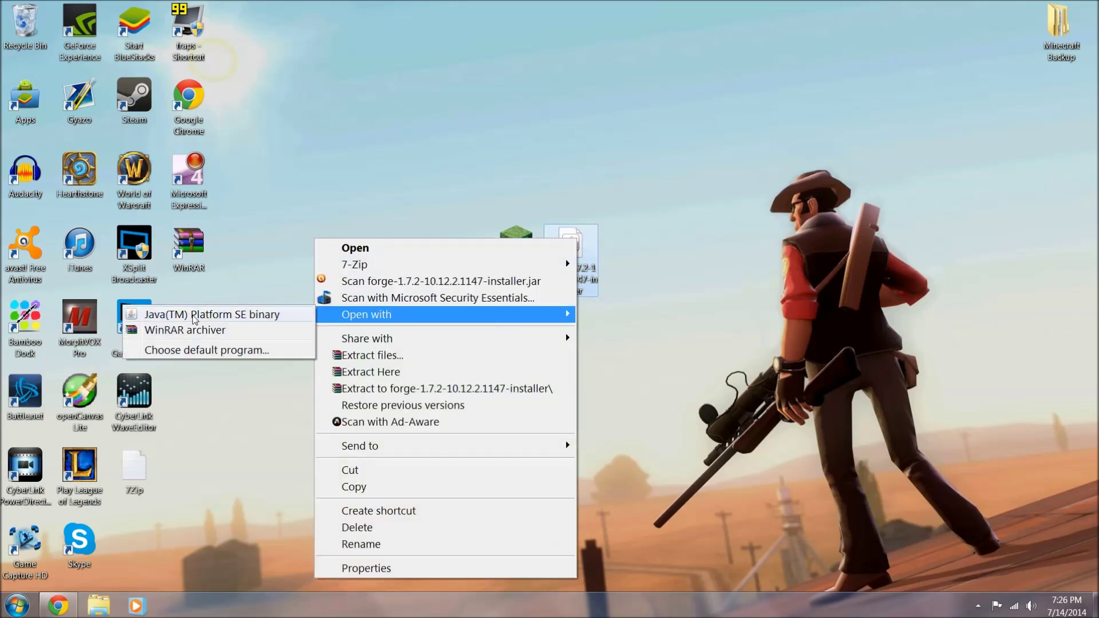
{"action": "left_click", "coordinate": [195, 319]}
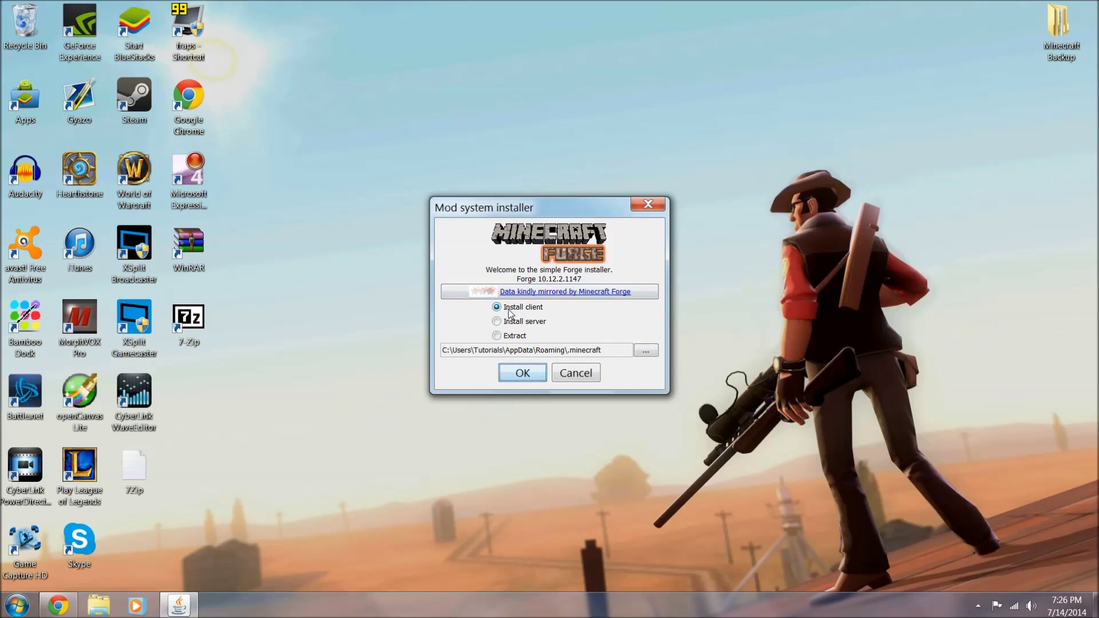
{"action": "left_click", "coordinate": [501, 323]}
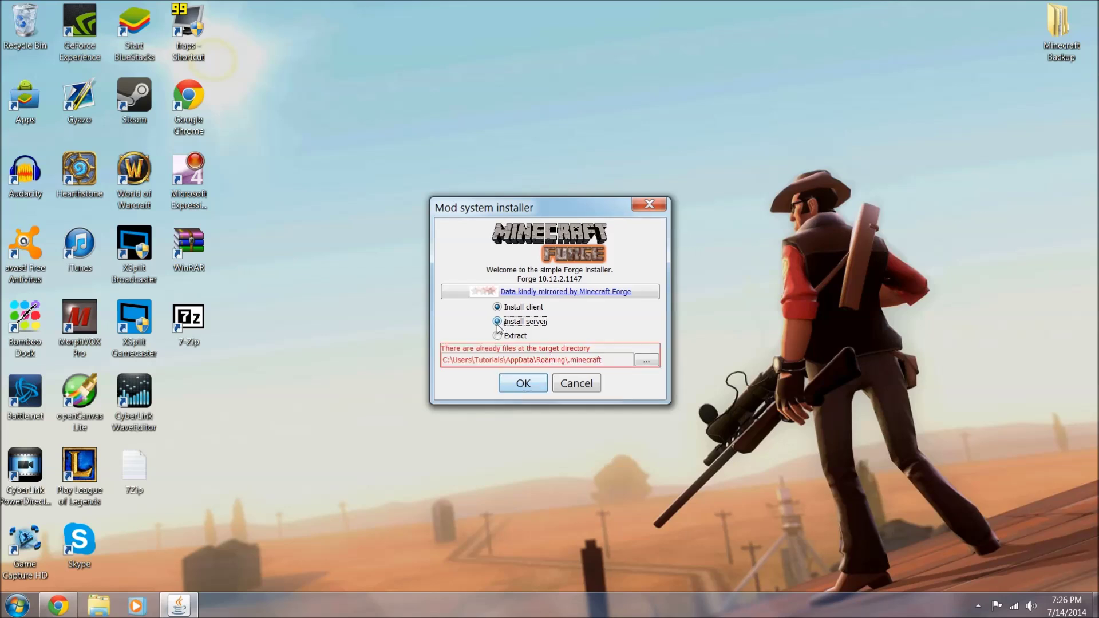
{"action": "left_click", "coordinate": [498, 336]}
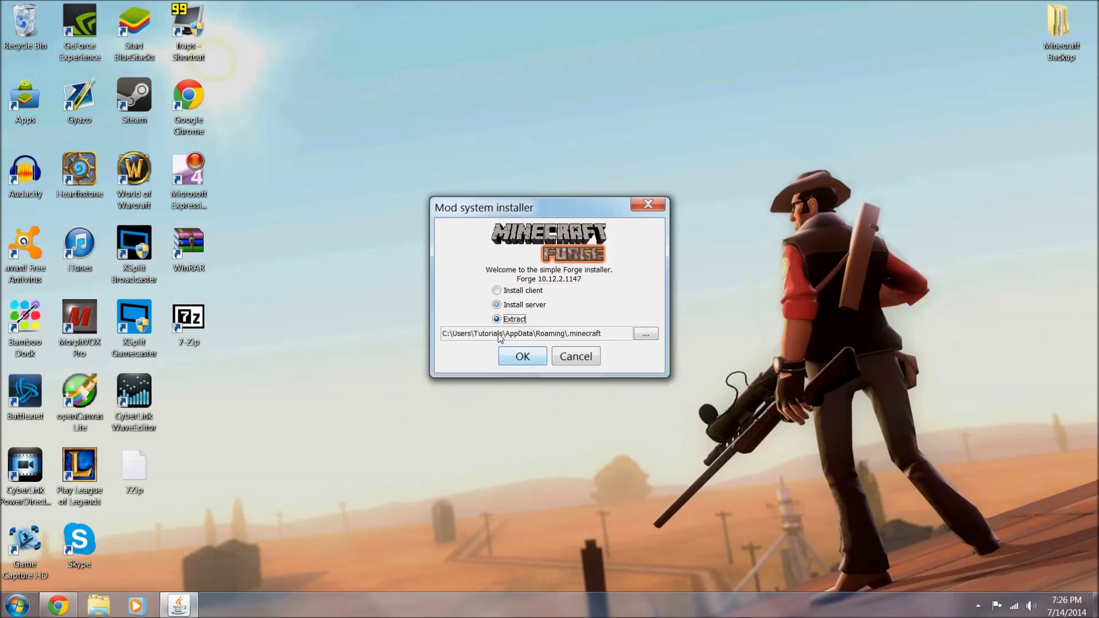
{"action": "left_click", "coordinate": [497, 321]}
{"action": "left_click", "coordinate": [498, 336]}
- Install the Forge client into the .minecraft folder and move the Forge installer jar into the Minecraft Backup folder
{"action": "left_click", "coordinate": [497, 290]}
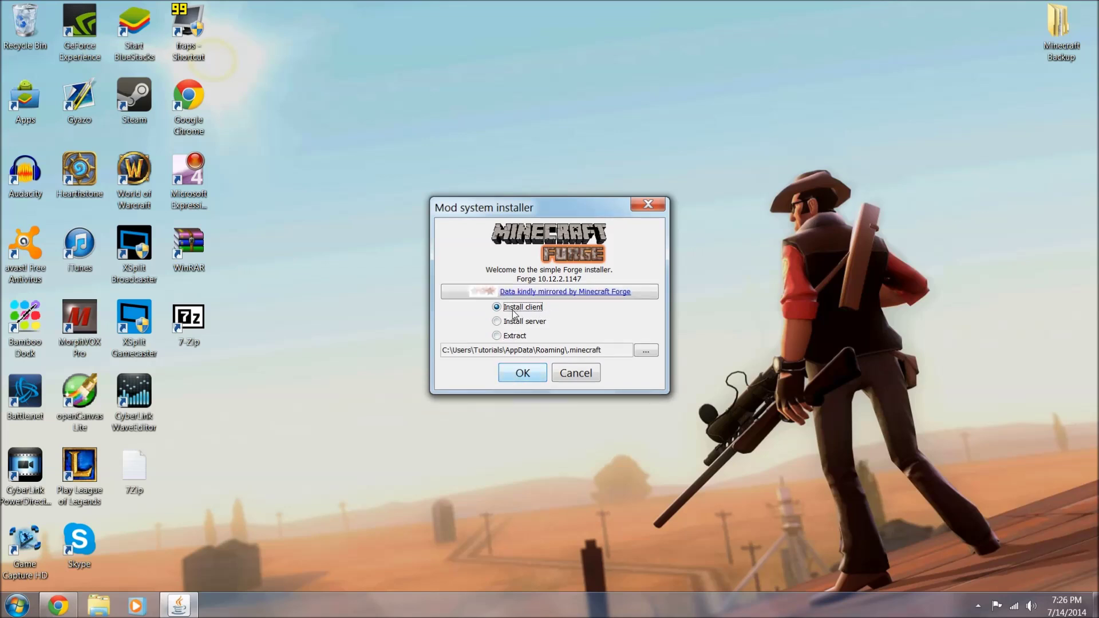
{"action": "left_click", "coordinate": [520, 377]}
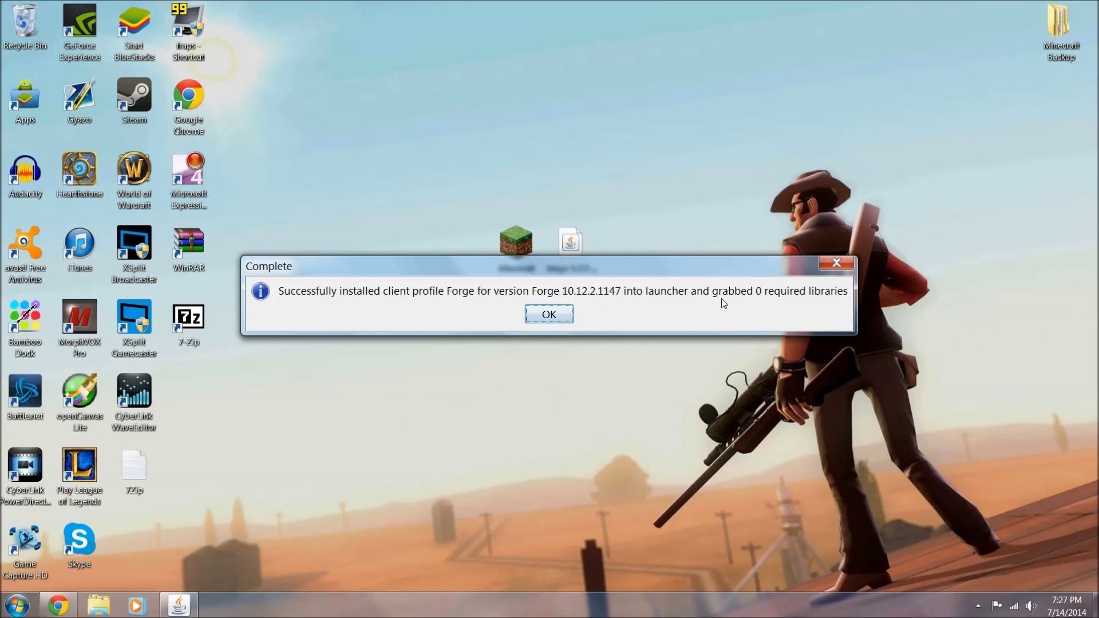
{"action": "left_click", "coordinate": [553, 316]}
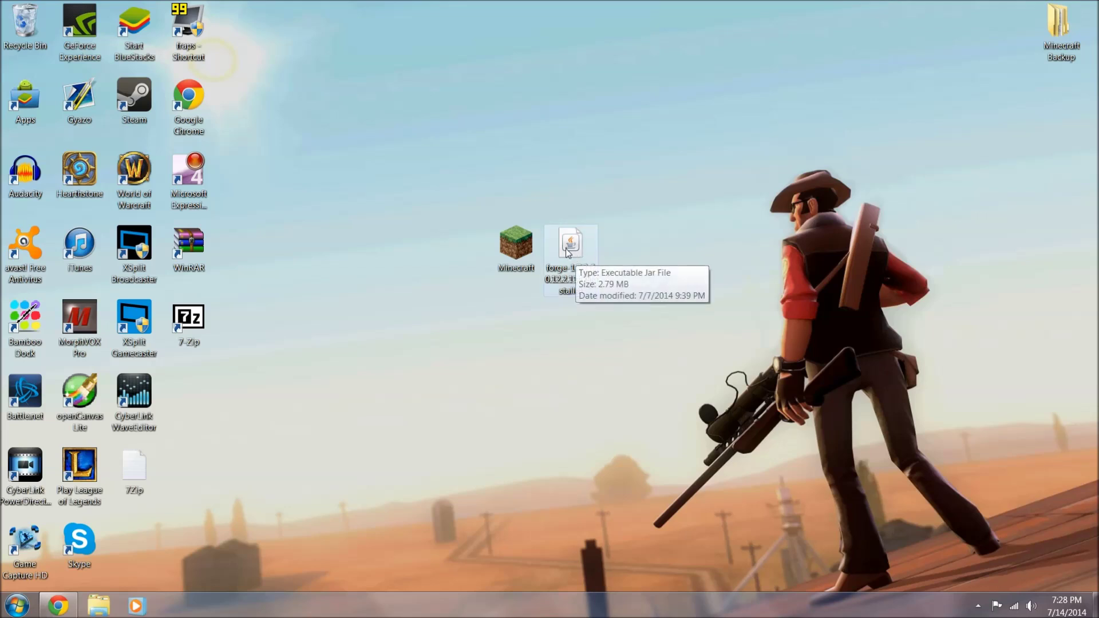
{"action": "left_click_drag", "start_coordinate": [571, 252], "coordinate": [1060, 32]}
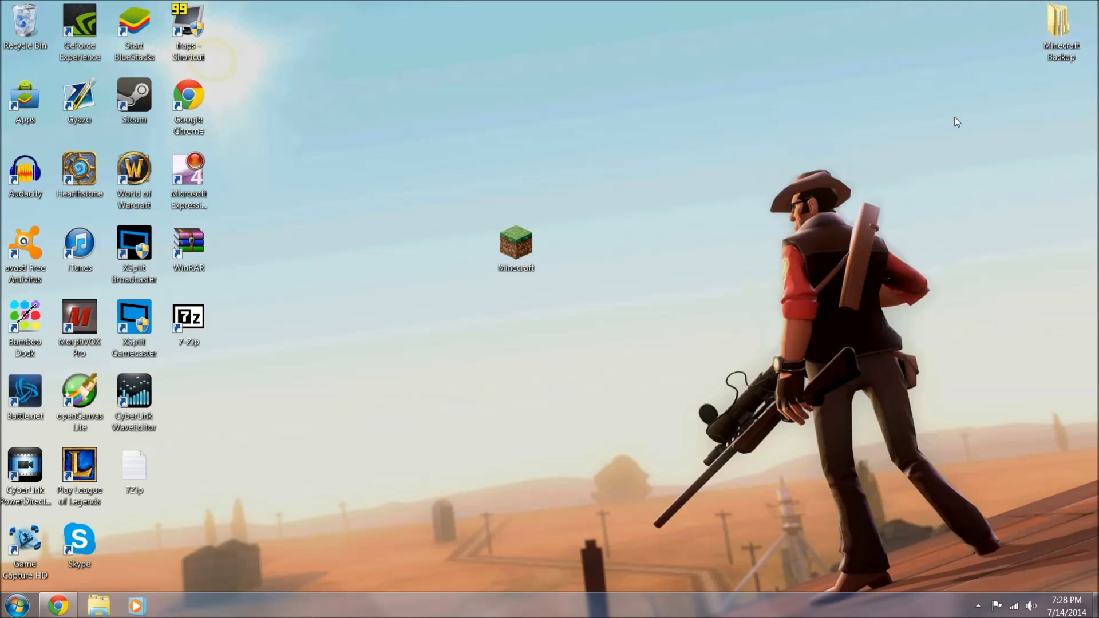
- Start the Minecraft launcher and switch to the Forge profile, continuing with the existing logged-in account
{"action": "double_click", "coordinate": [518, 246]}
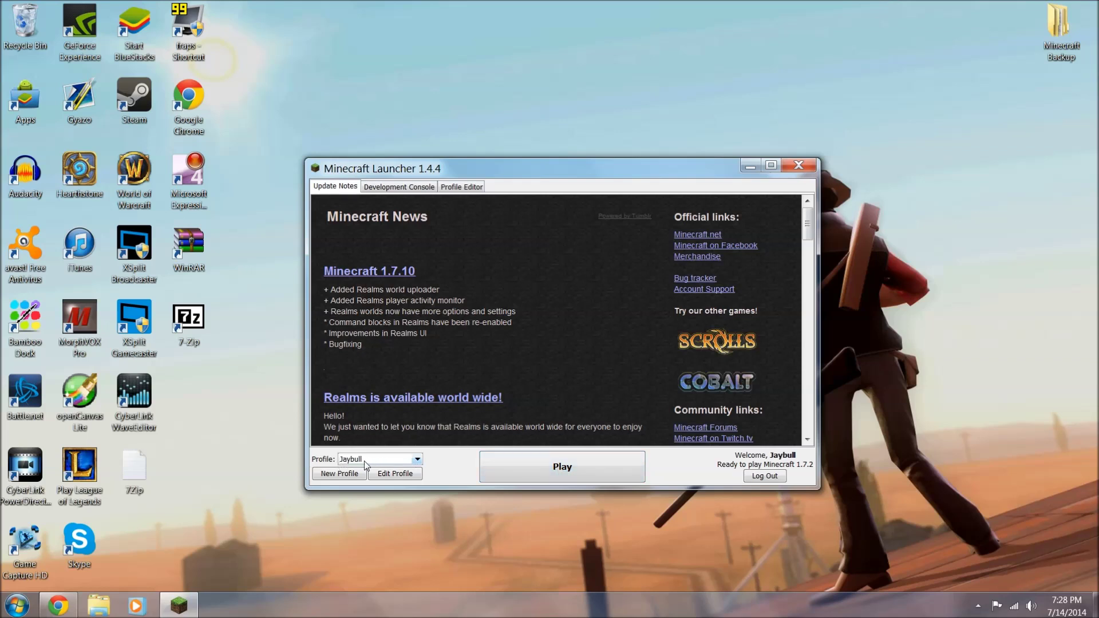
{"action": "left_click", "coordinate": [418, 460]}
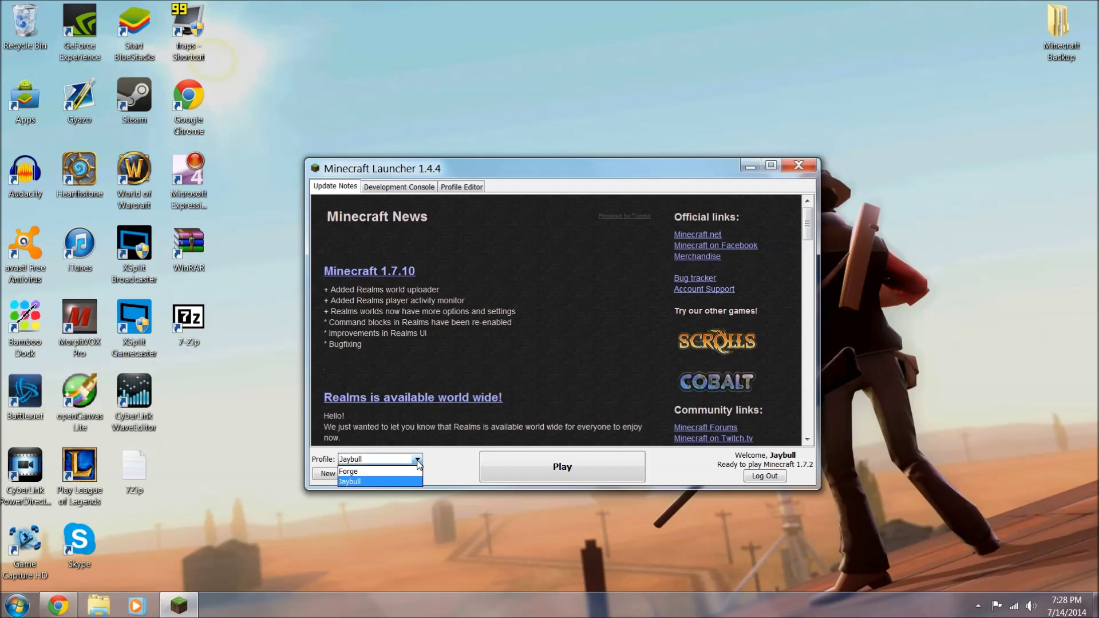
{"action": "left_click", "coordinate": [356, 473]}
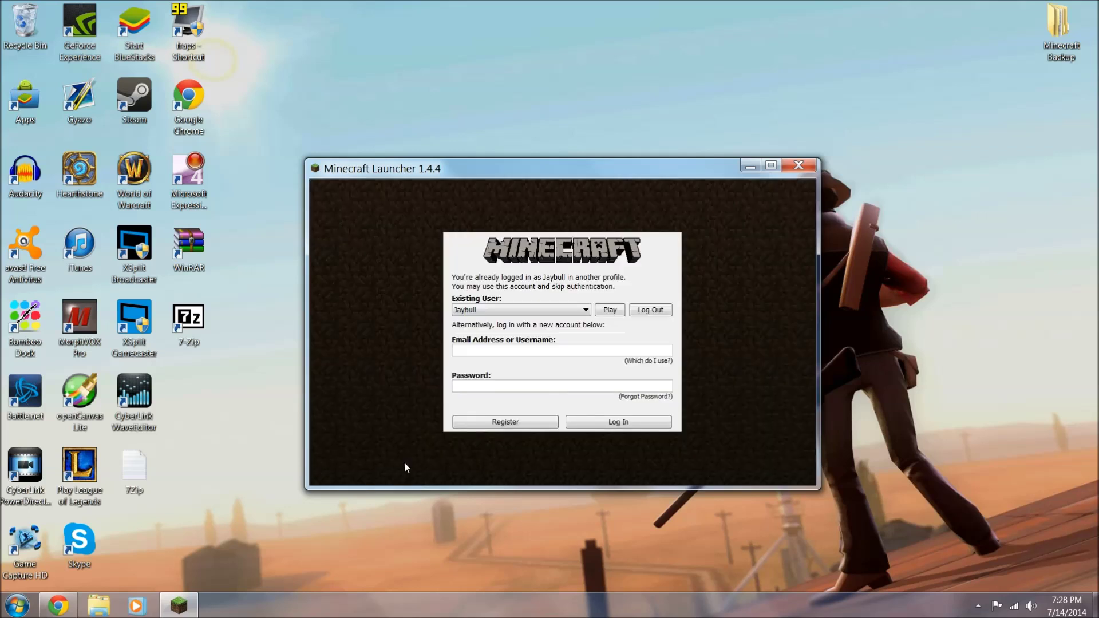
{"action": "left_click", "coordinate": [608, 311]}
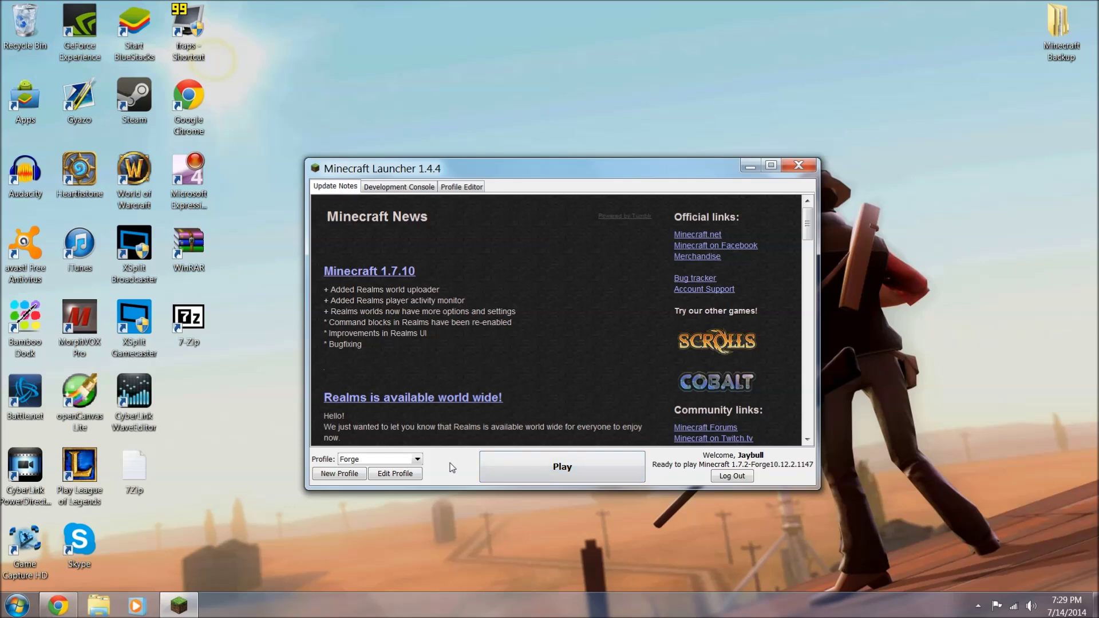
{"action": "left_click", "coordinate": [417, 460]}
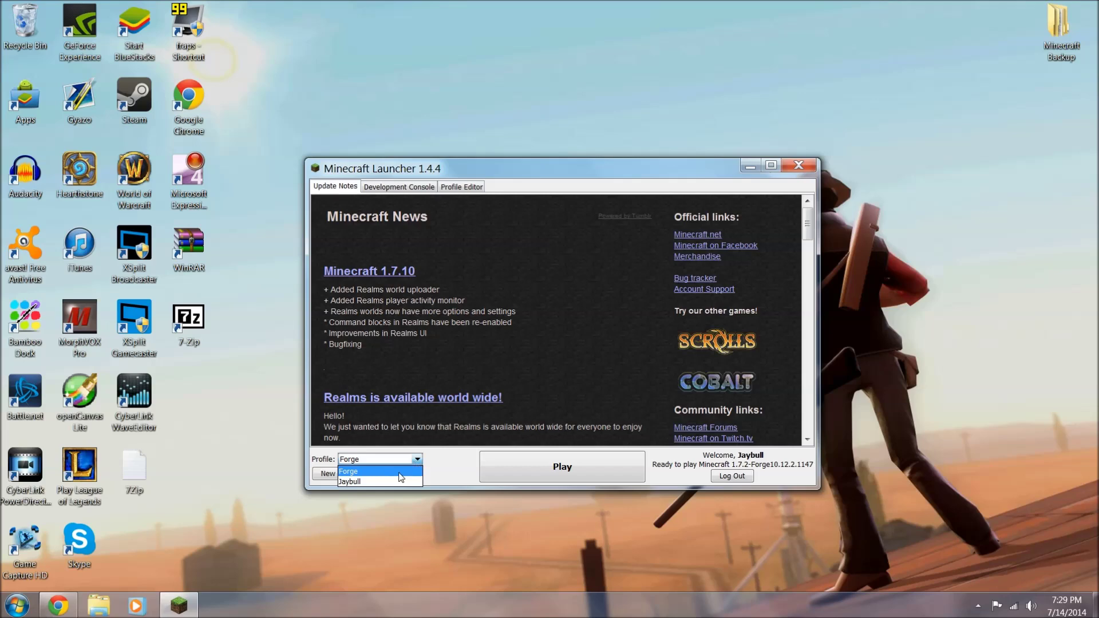
{"action": "left_click", "coordinate": [399, 473]}
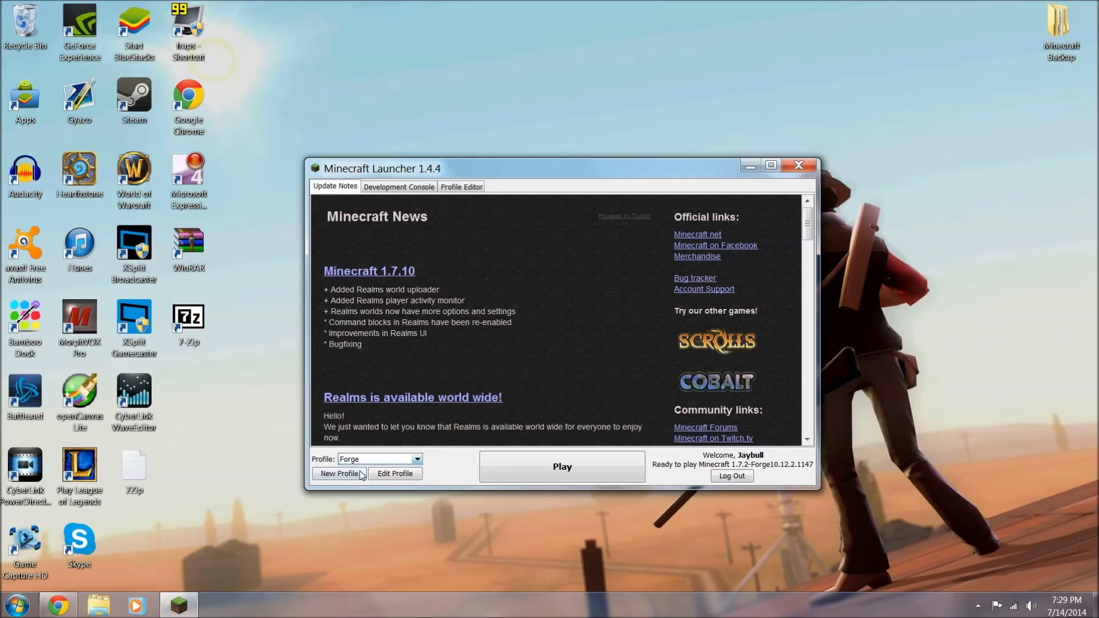
- Open the Forge profile for editing and arrange it side by side with the Minecraft Backup folder window
{"action": "left_click", "coordinate": [397, 474]}
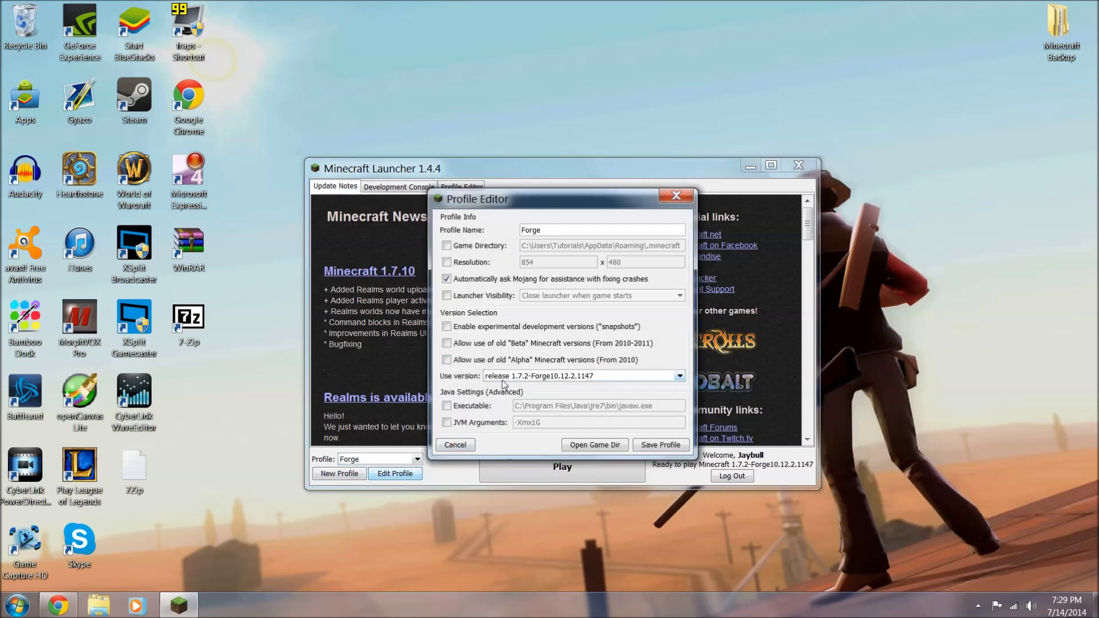
{"action": "double_click", "coordinate": [1059, 29]}
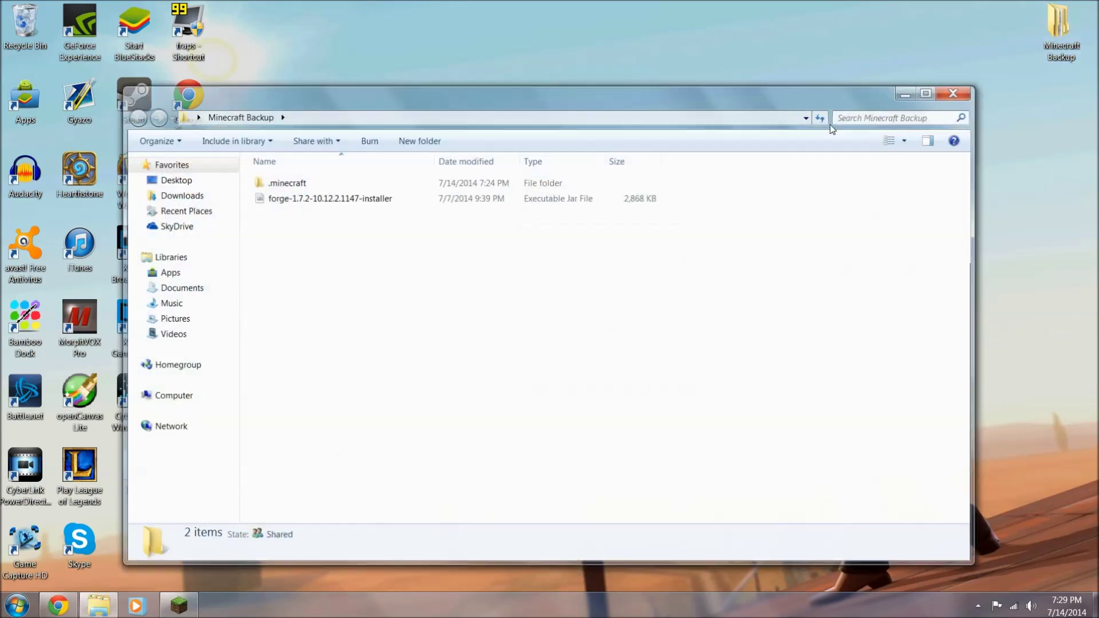
{"action": "left_click_drag", "start_coordinate": [442, 197], "coordinate": [738, 35]}
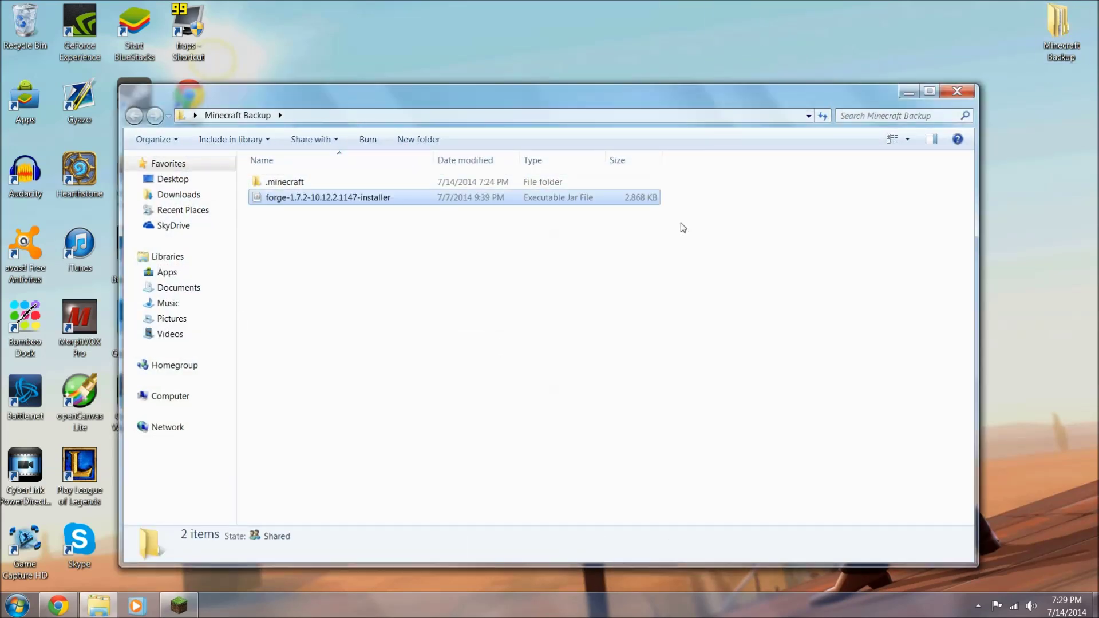
{"action": "left_click_drag", "start_coordinate": [529, 93], "coordinate": [1096, 103]}
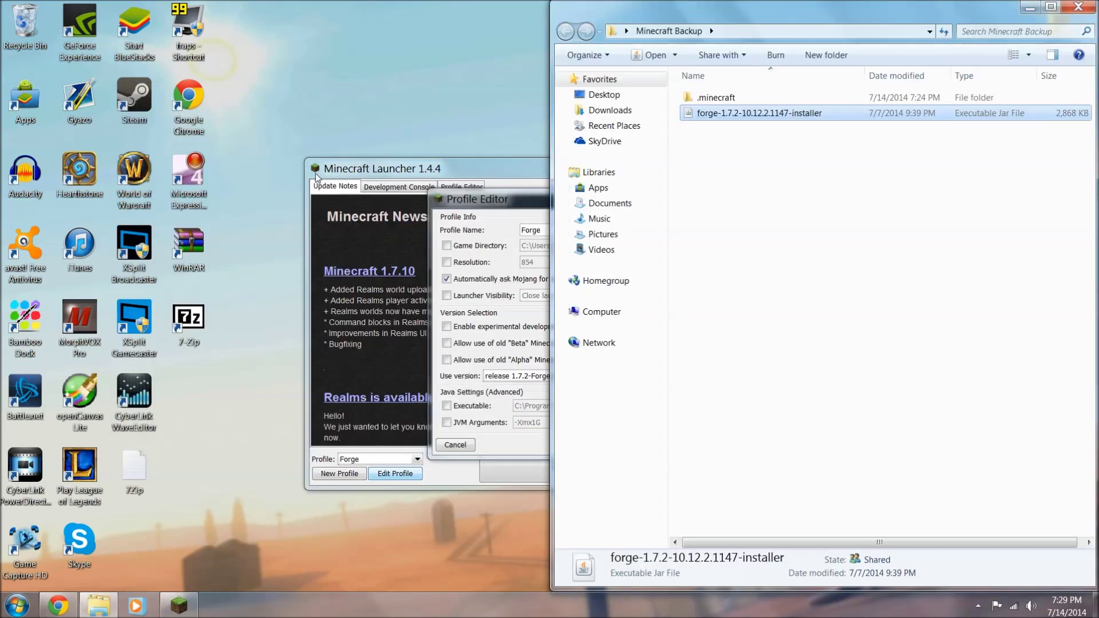
{"action": "left_click_drag", "start_coordinate": [484, 203], "coordinate": [358, 157]}
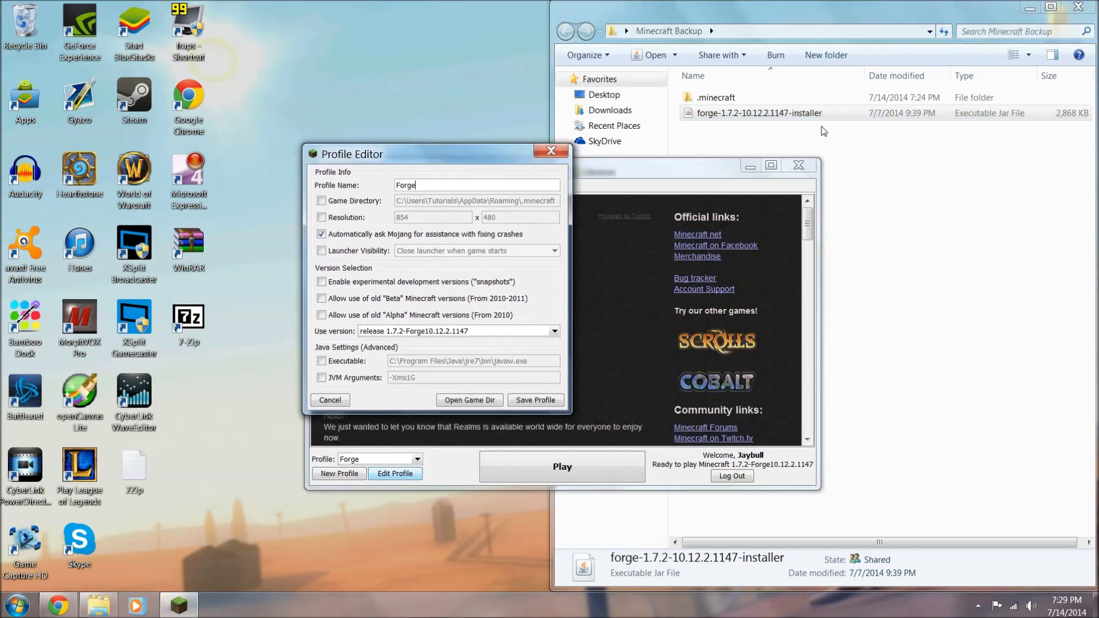
{"action": "left_click", "coordinate": [777, 23]}
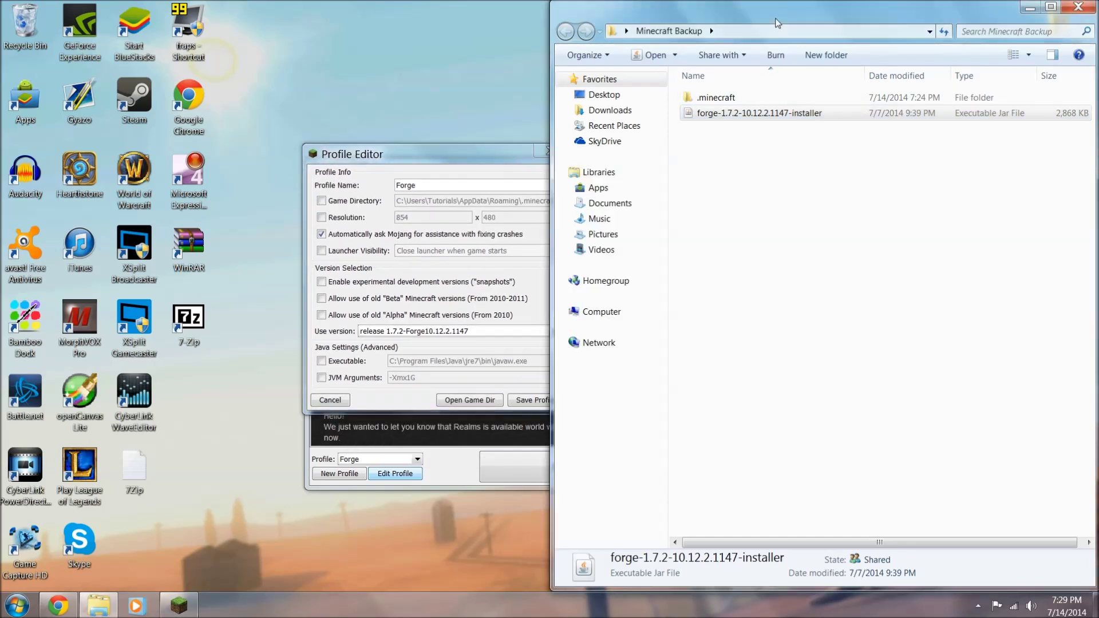
- Compare the profile's selected version with the Forge installer's file name, then close the folder and cancel the profile edit
{"action": "left_click", "coordinate": [373, 334]}
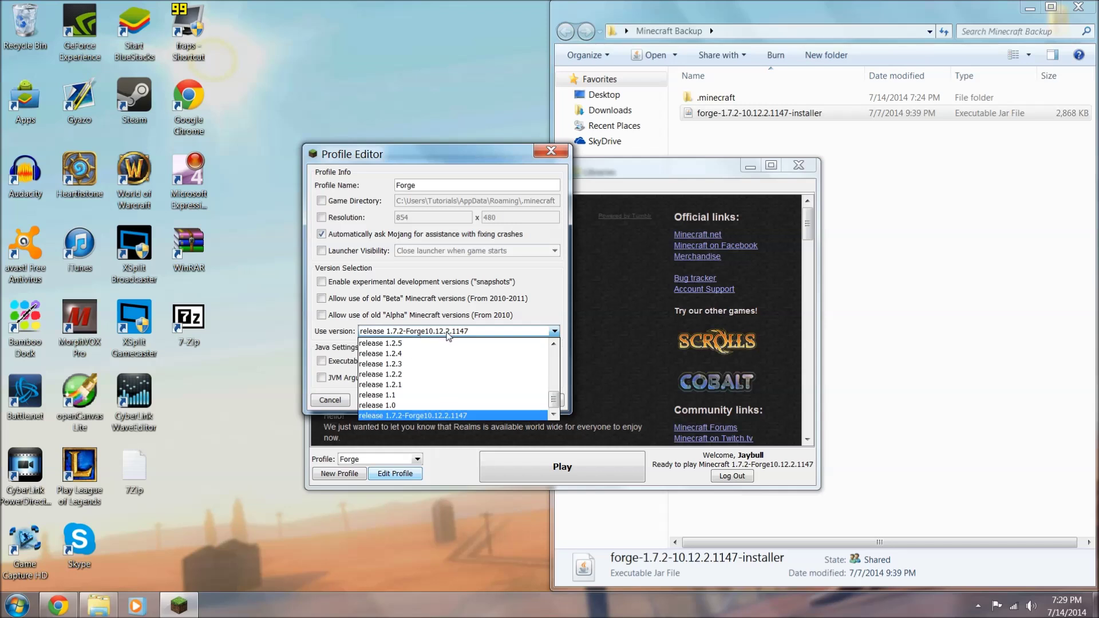
{"action": "left_click", "coordinate": [828, 146]}
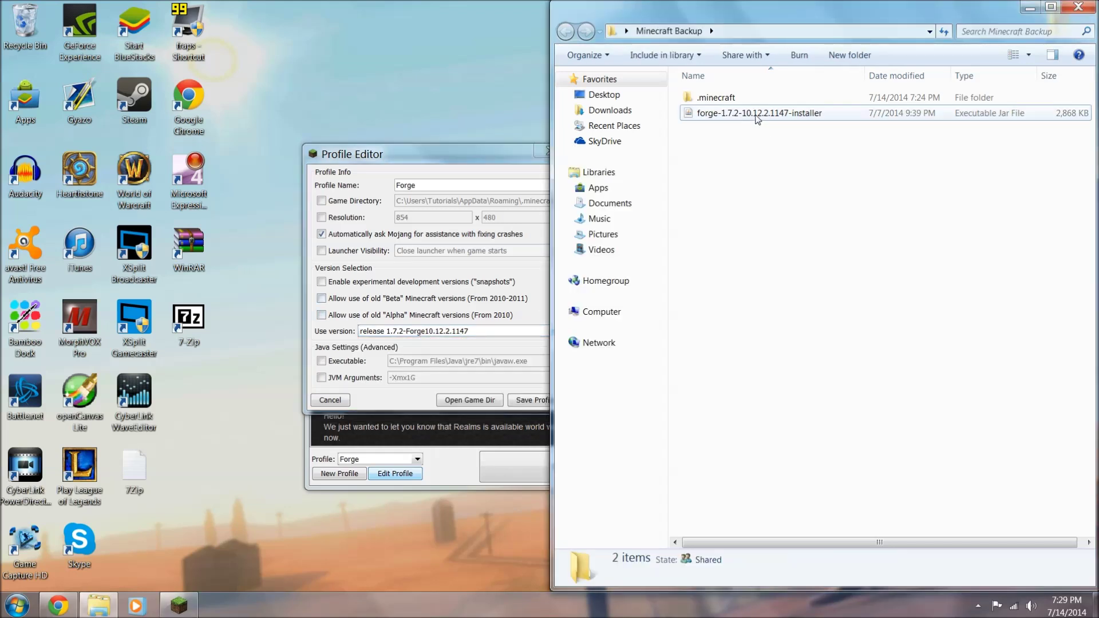
{"action": "left_click", "coordinate": [768, 115]}
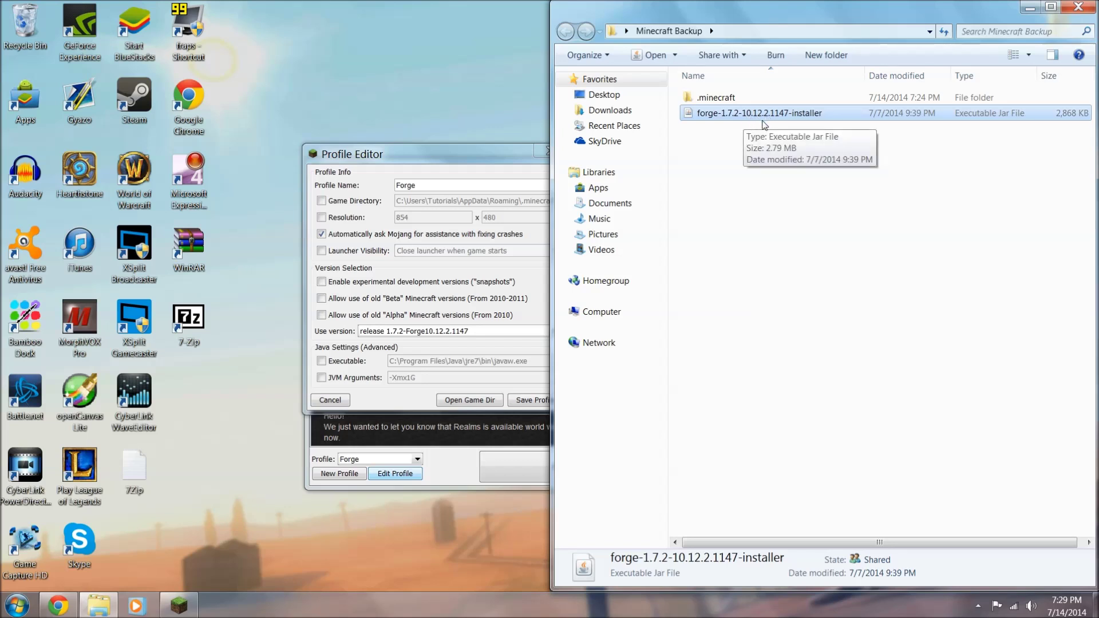
{"action": "left_click", "coordinate": [1079, 8]}
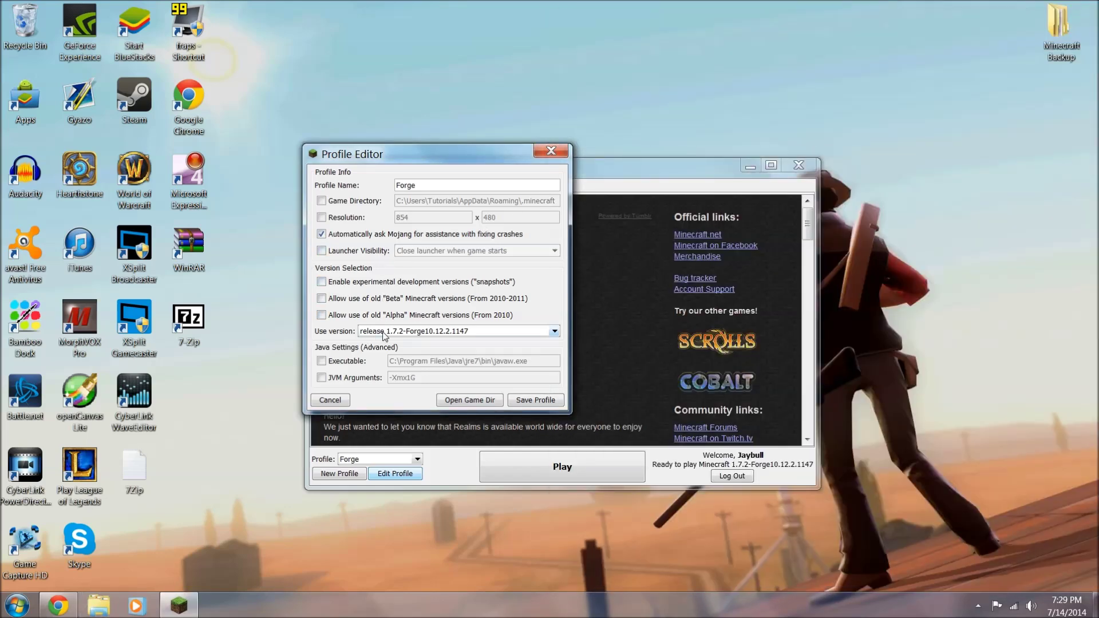
{"action": "left_click", "coordinate": [327, 402]}
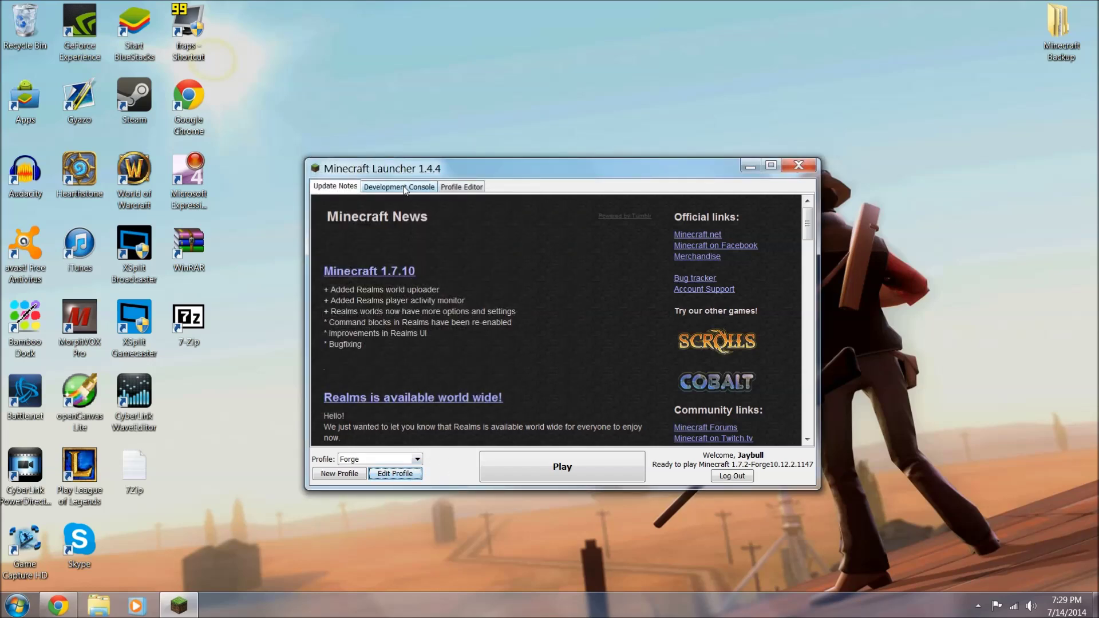
- Check the Forge entry's version in the launcher's profile list and return to the update notes
{"action": "left_click", "coordinate": [461, 187]}
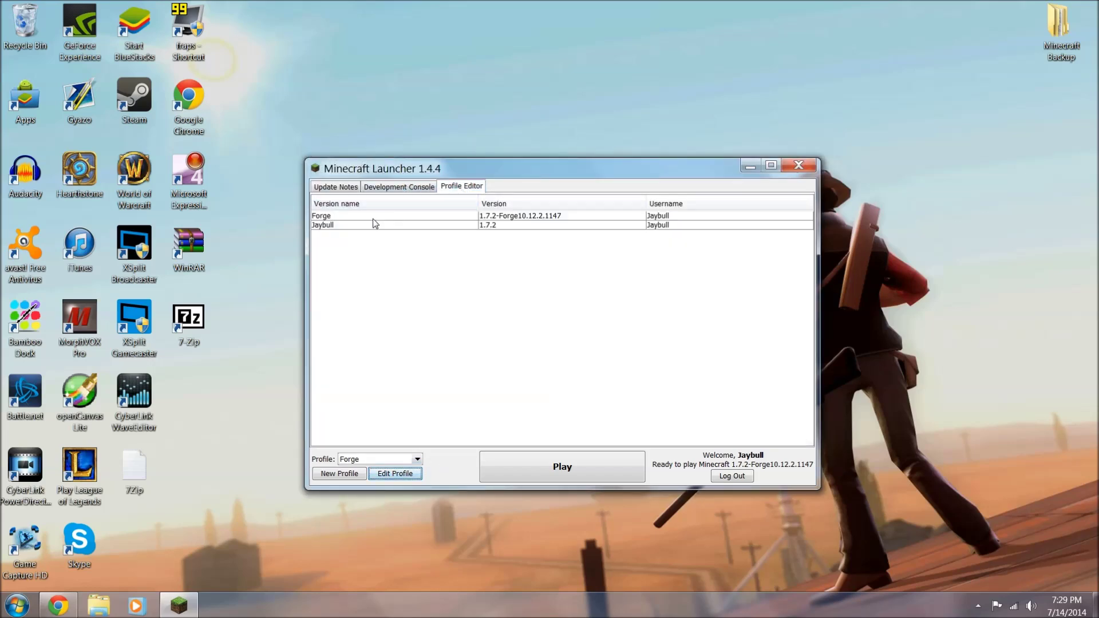
{"action": "left_click", "coordinate": [339, 217]}
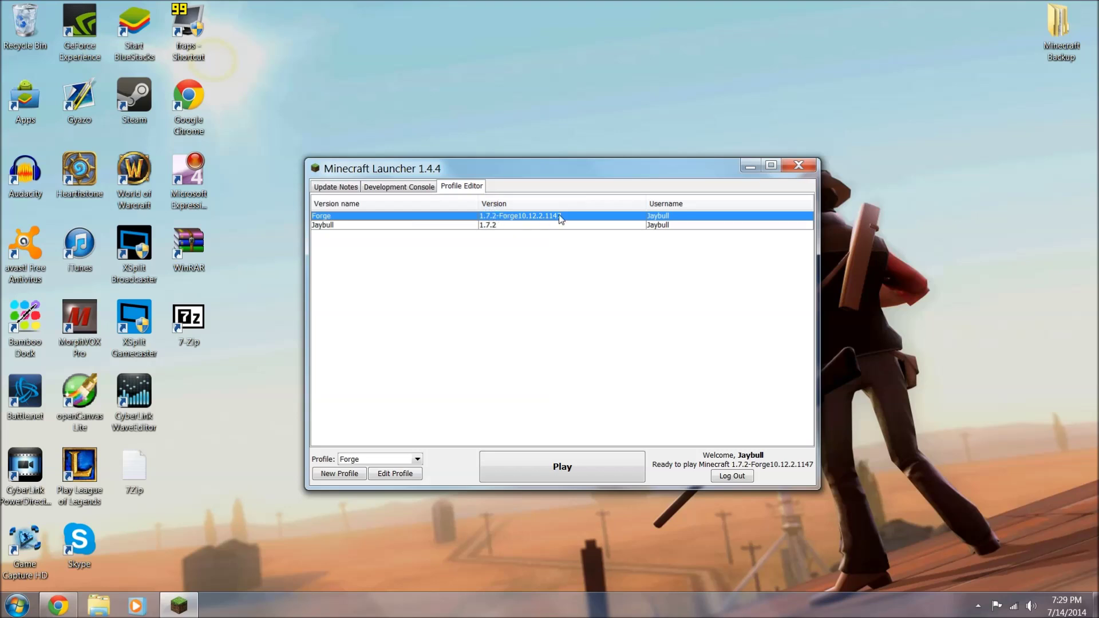
{"action": "left_click", "coordinate": [336, 188]}
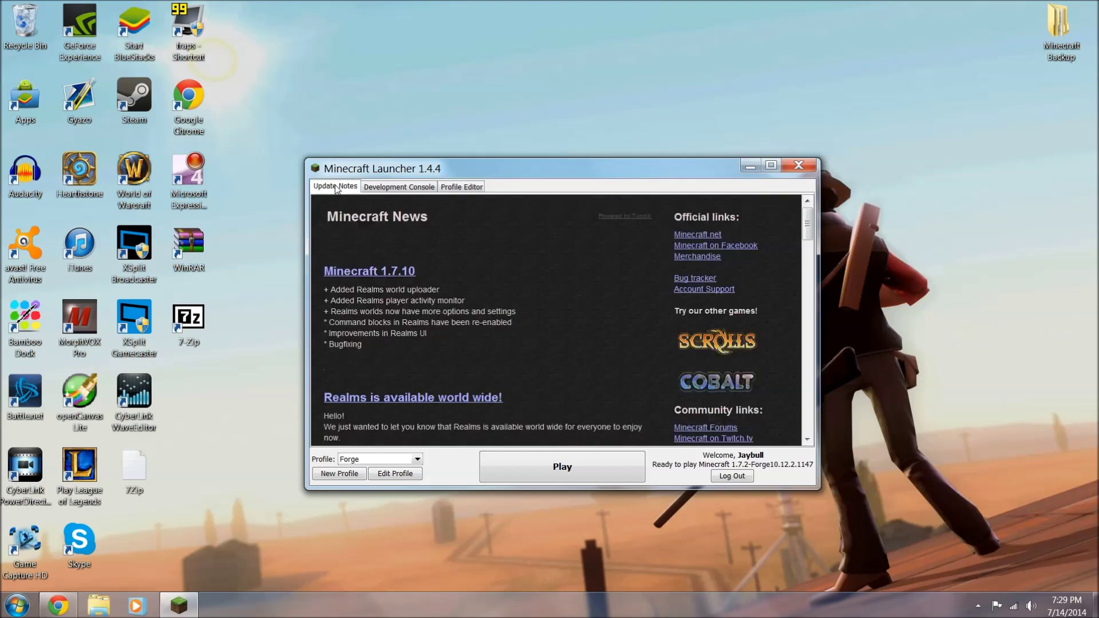
- Launch Minecraft with the Forge profile and maximize the game window
{"action": "left_click", "coordinate": [554, 467]}
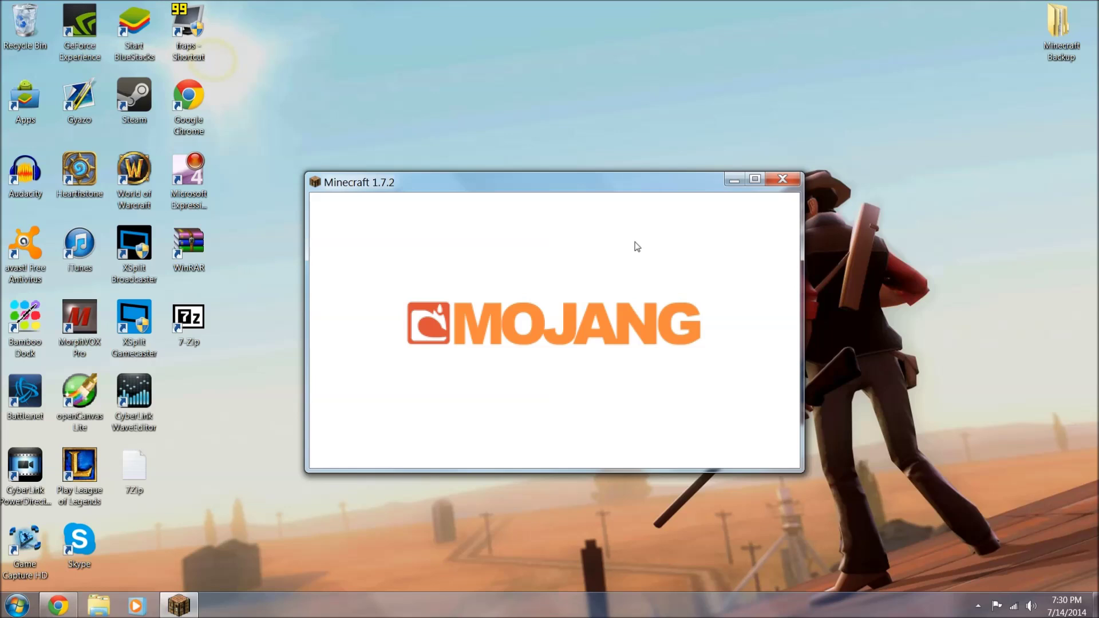
{"action": "double_click", "coordinate": [593, 188]}
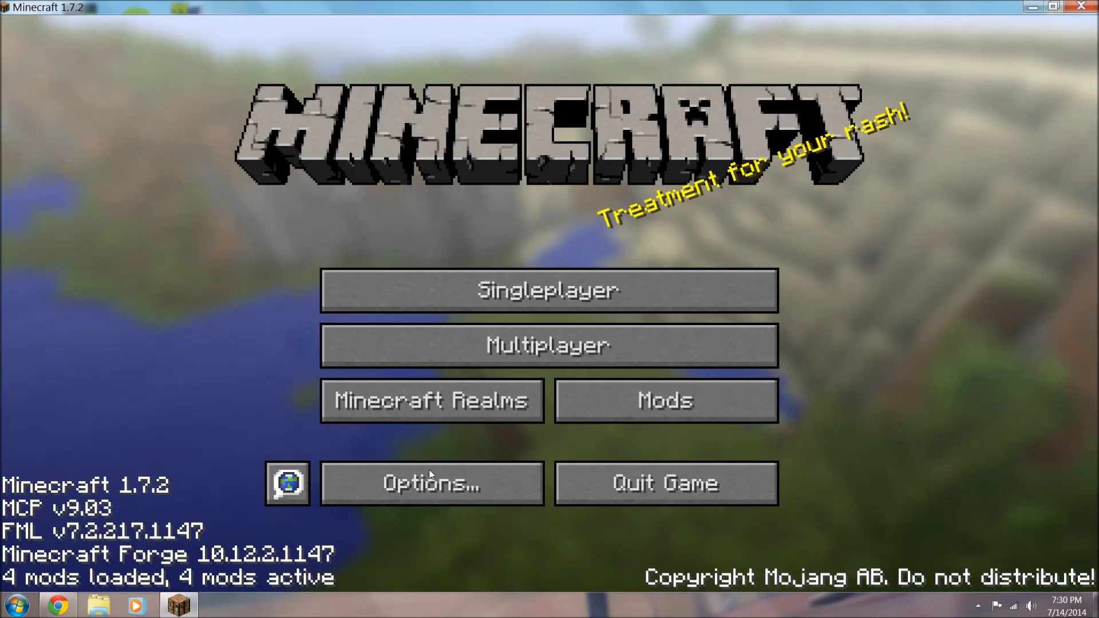
- Add a multiplayer server with the address mc.pokeballers.com, keeping the default name Minecraft Server
{"action": "left_click", "coordinate": [541, 343]}
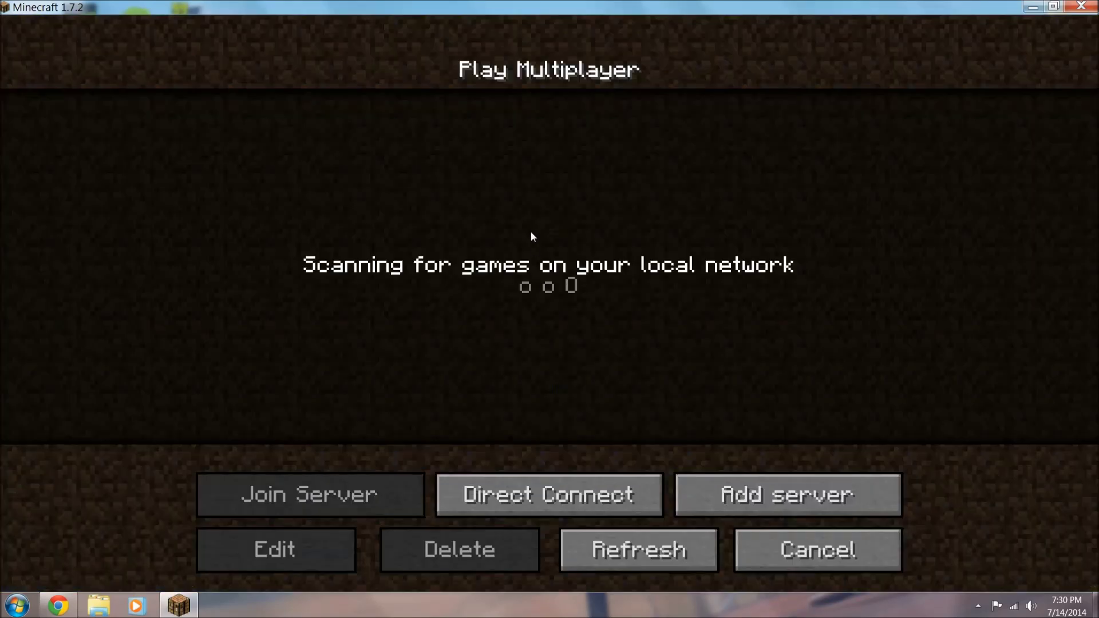
{"action": "left_click", "coordinate": [769, 502]}
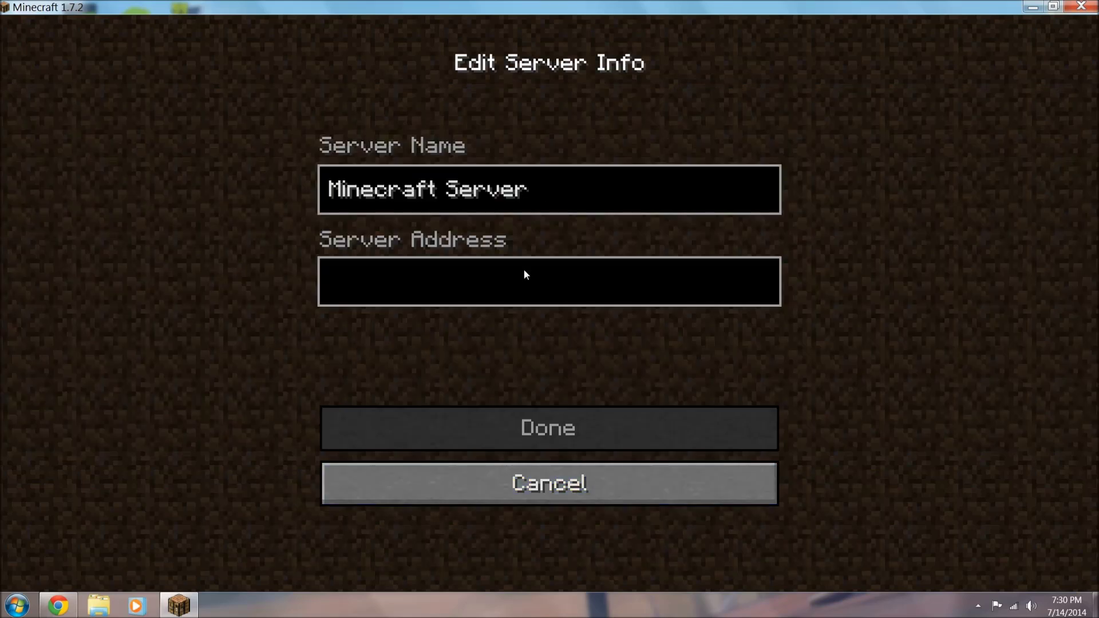
{"action": "type", "text": "mc.pokeballers.com"}
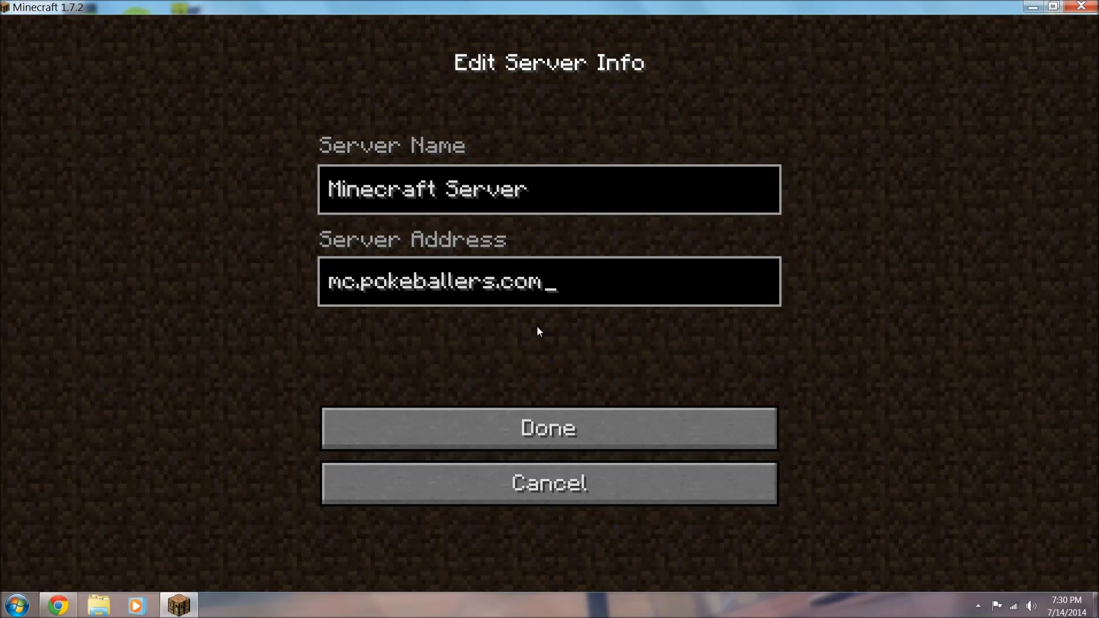
{"action": "left_click", "coordinate": [547, 425]}
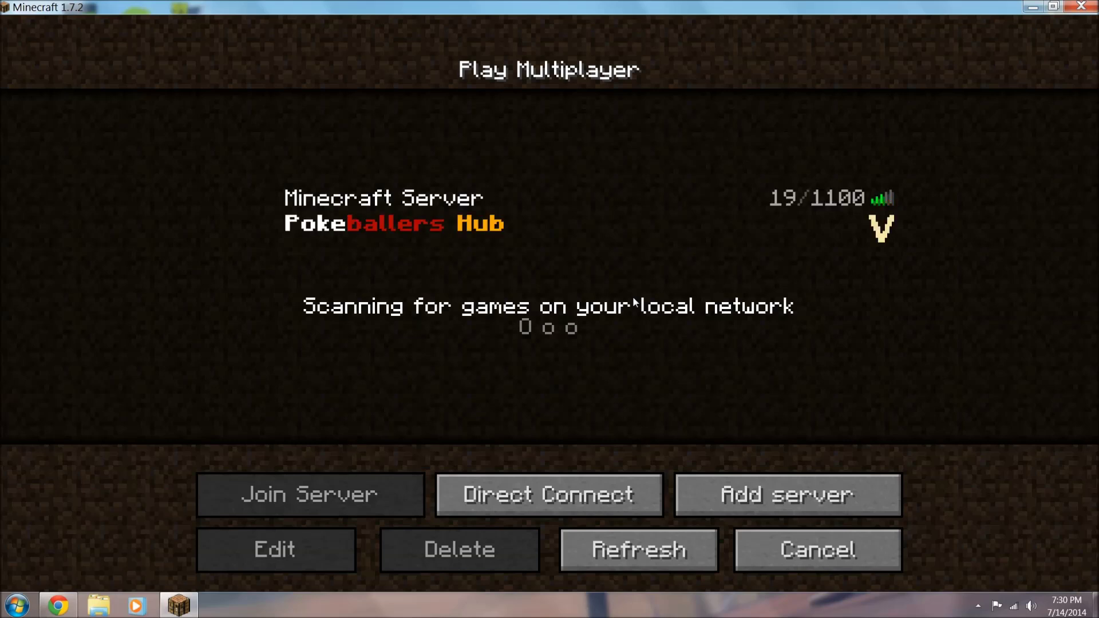
- Join the Pokeballers Hub server, then restore and re-maximize the game window with the inventory open and close the inventory
{"action": "left_click", "coordinate": [491, 239]}
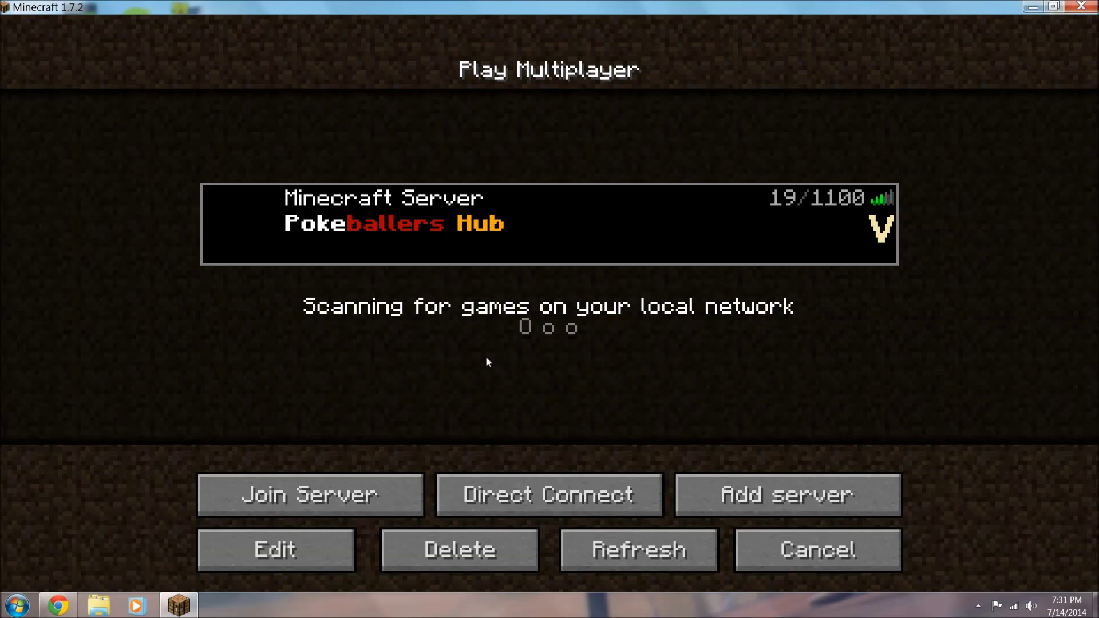
{"action": "left_click", "coordinate": [340, 496]}
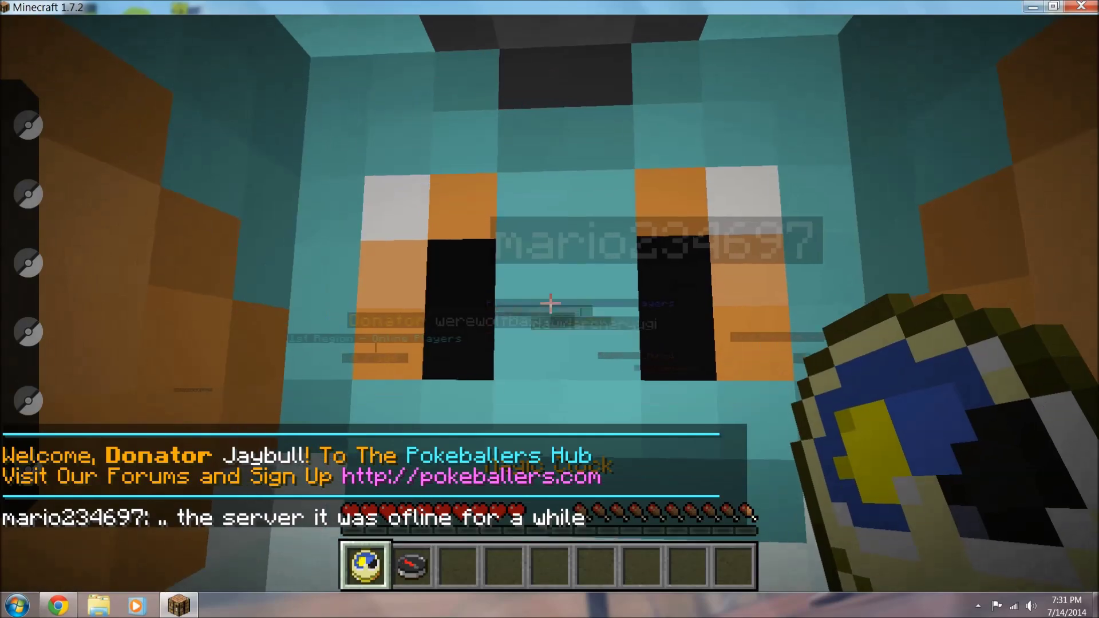
{"action": "key", "text": "e"}
{"action": "double_click", "coordinate": [592, 6]}
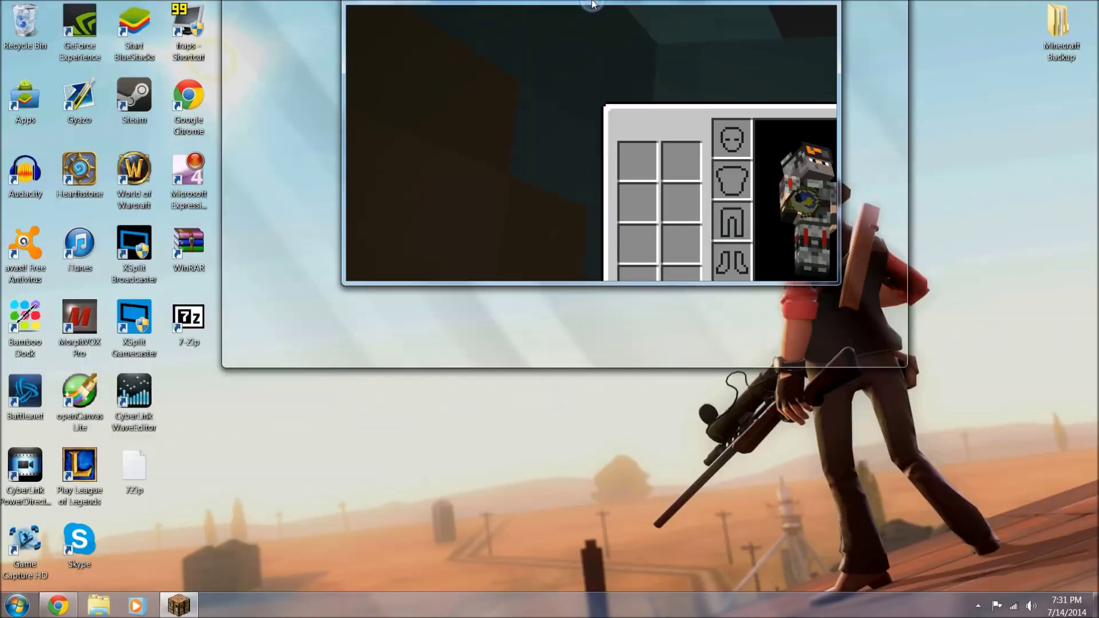
{"action": "double_click", "coordinate": [592, 5]}
{"action": "key", "text": "e"}
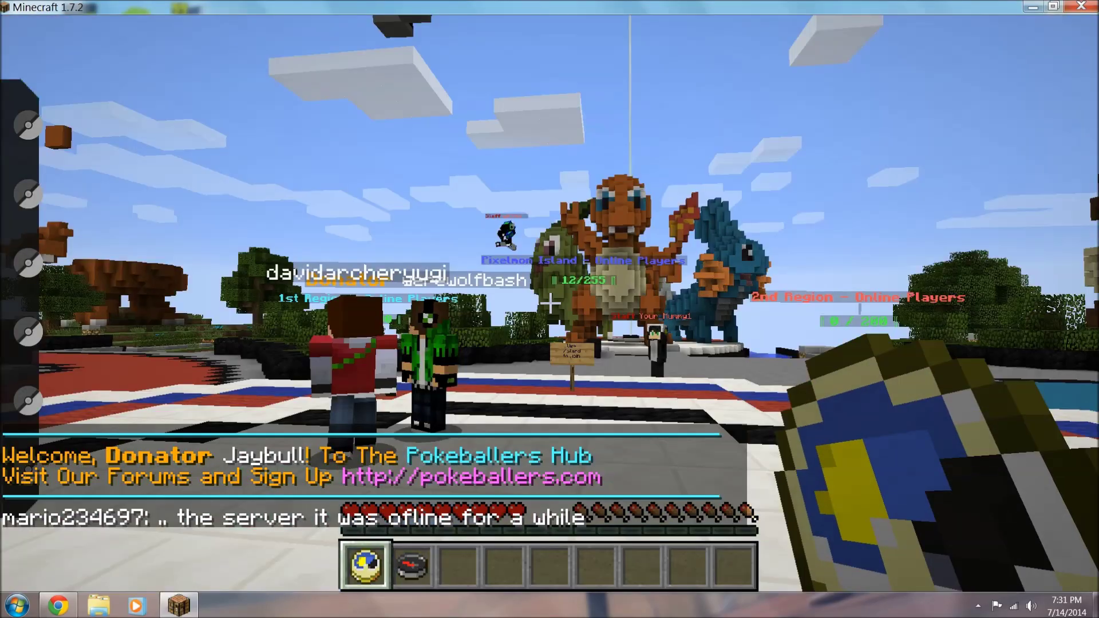
- Enable fly mode with the /fly command and fly up and forward over the server hub
{"action": "key", "text": "w"}
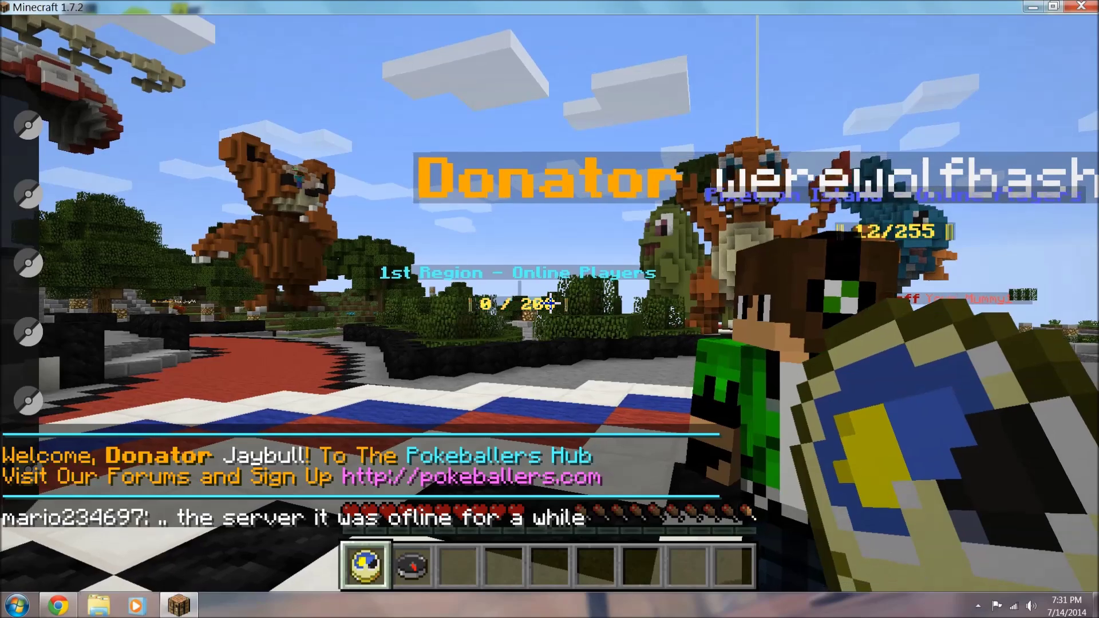
{"action": "type", "text": "/fly"}
{"action": "key", "text": "Return"}
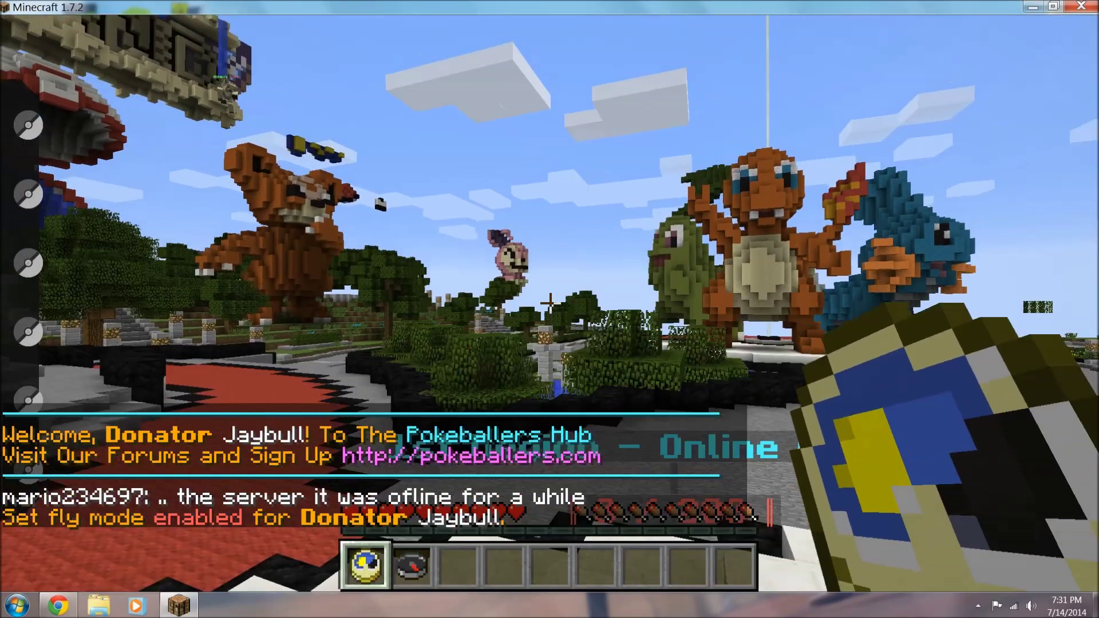
{"action": "key", "text": "space"}
{"action": "key", "text": "space"}
{"action": "key", "text": "w"}
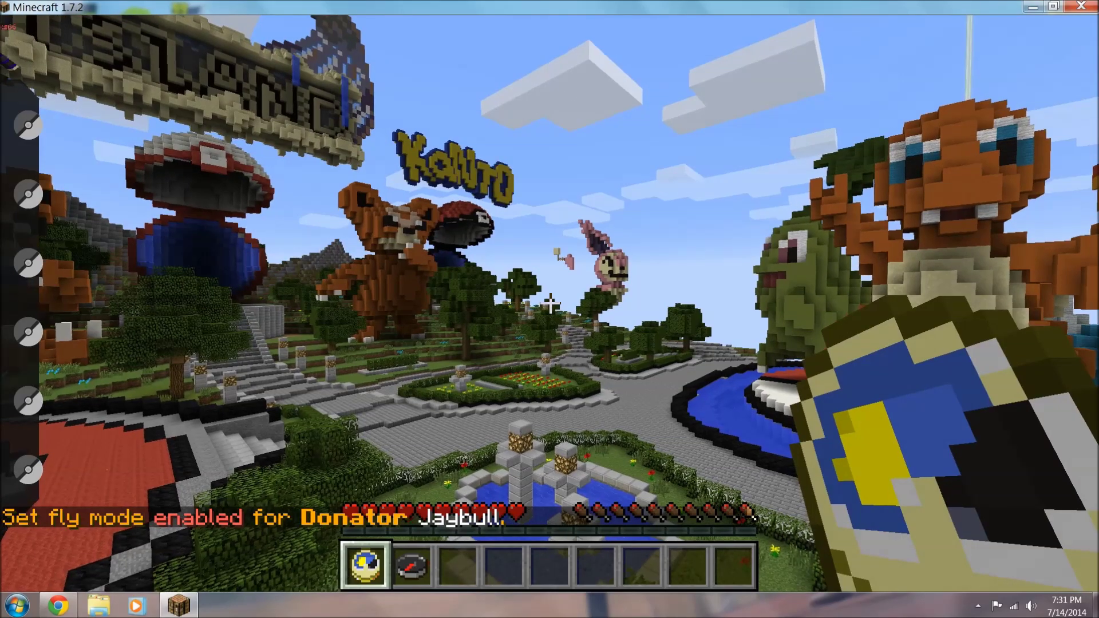
{"action": "key", "text": "w"}
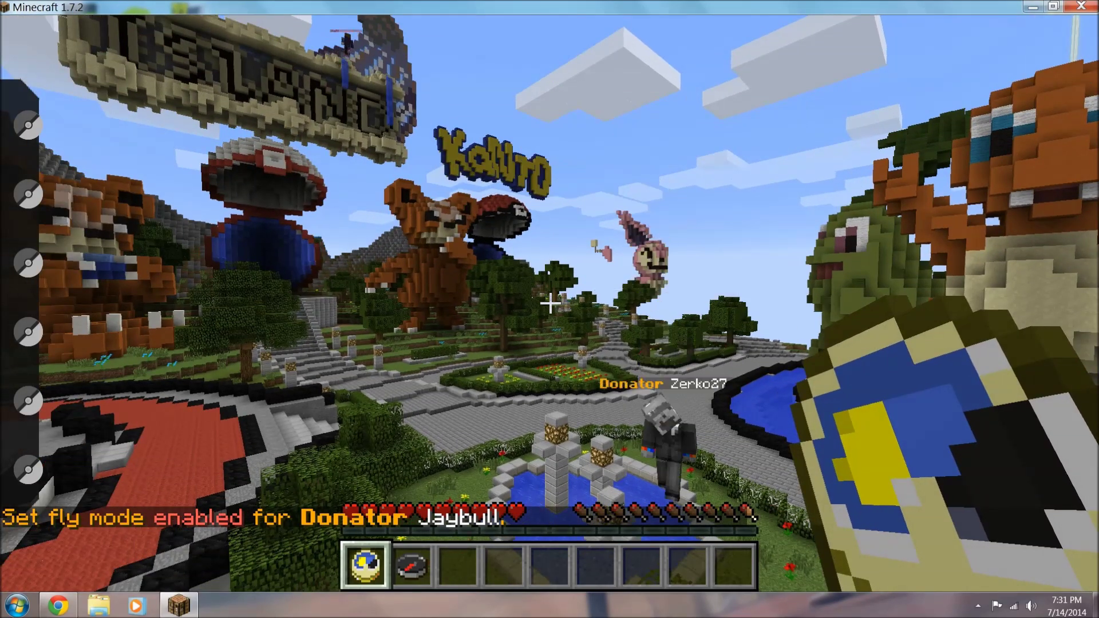